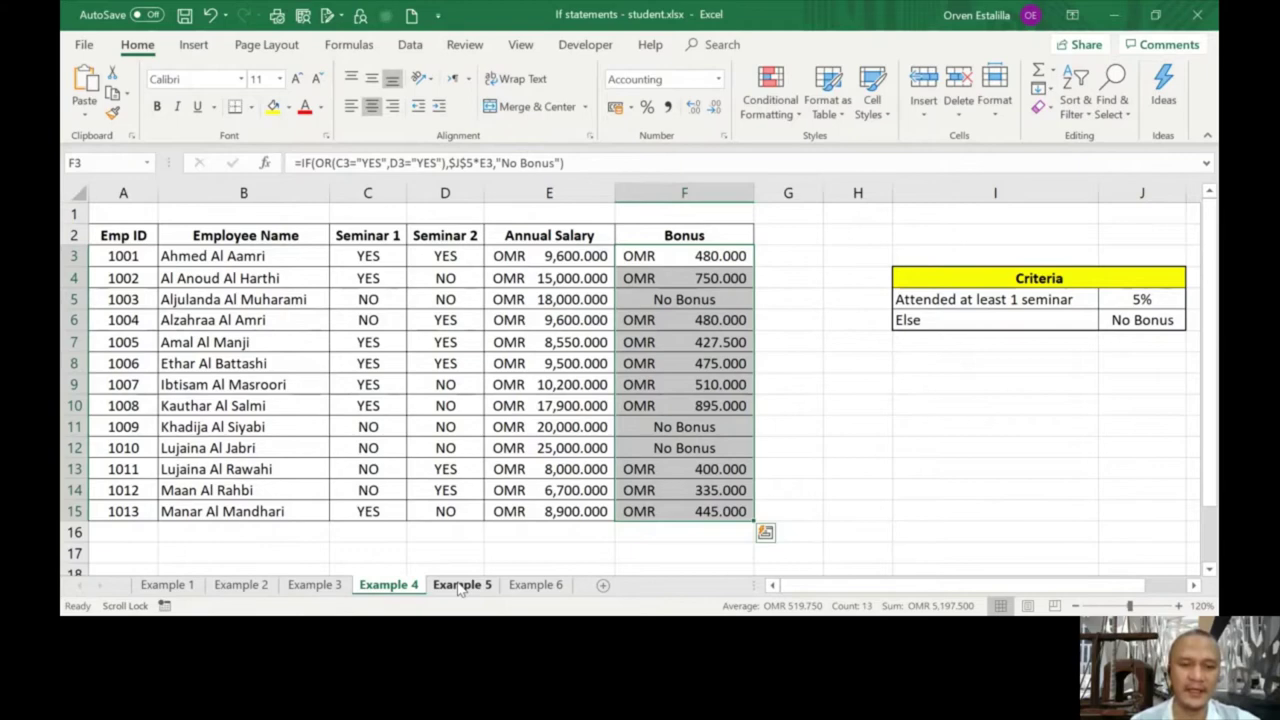
click(460, 587)
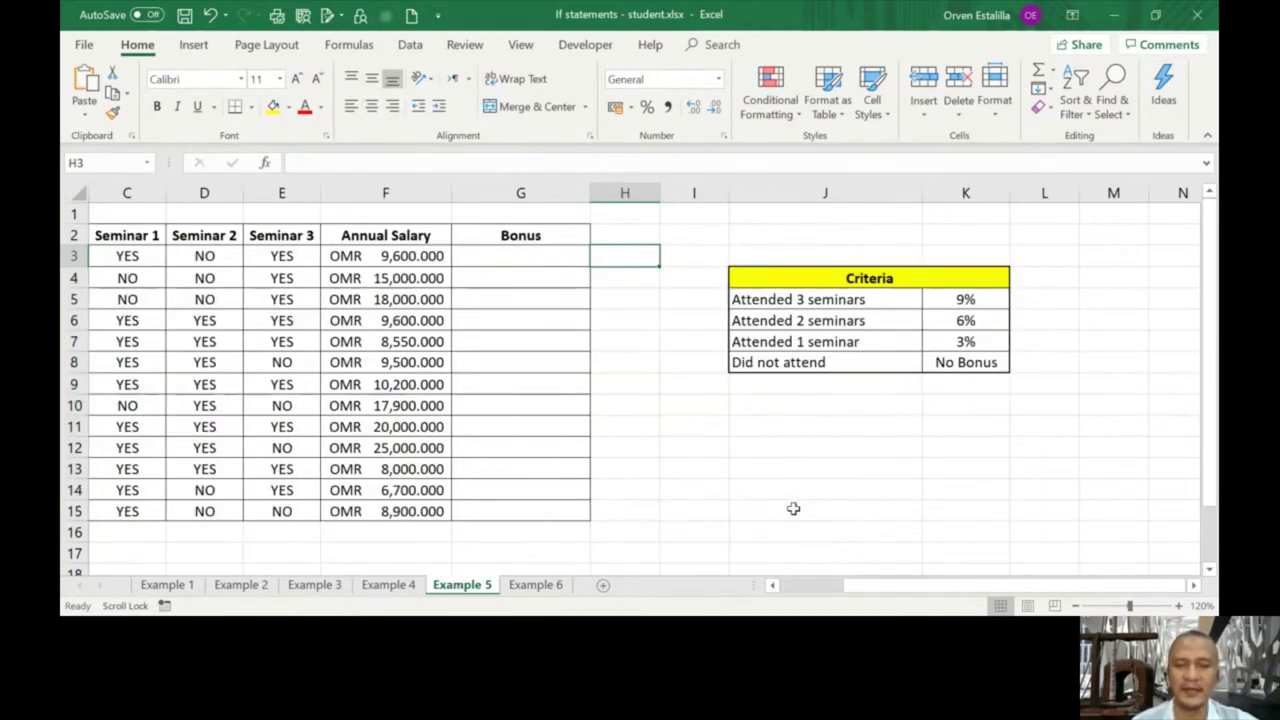
drag(858, 586, 795, 588)
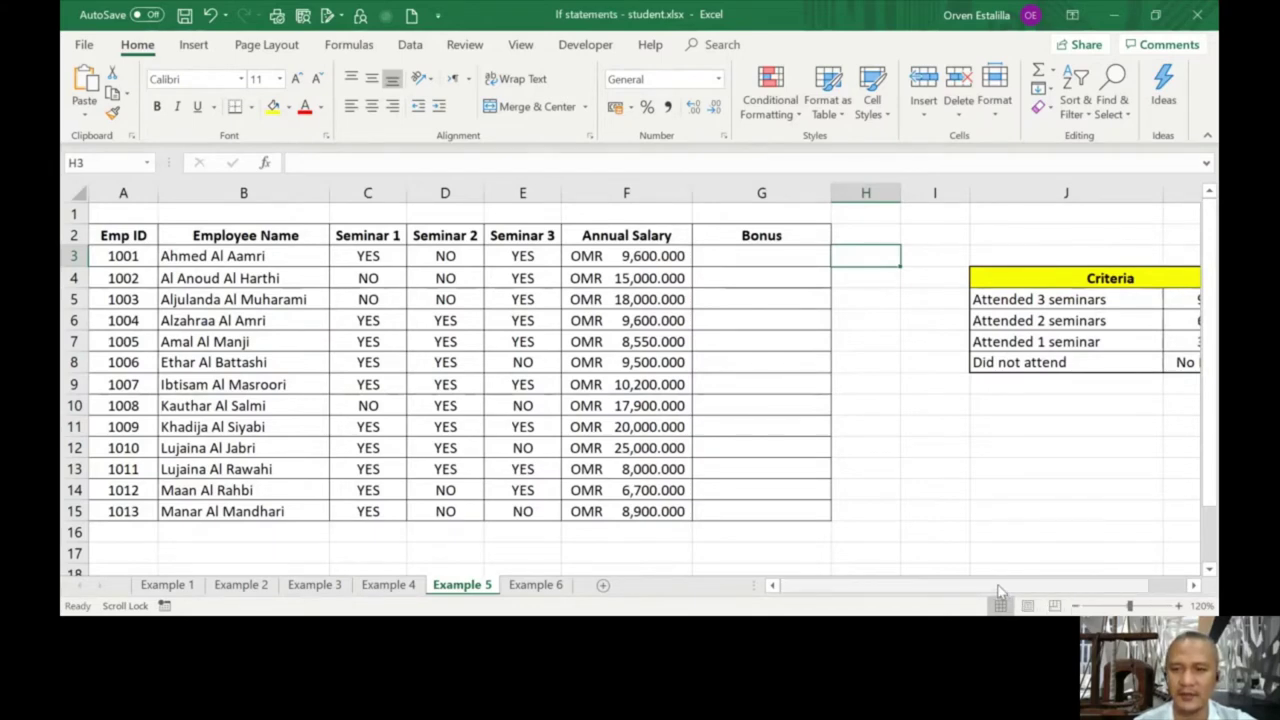
drag(1004, 590, 1060, 590)
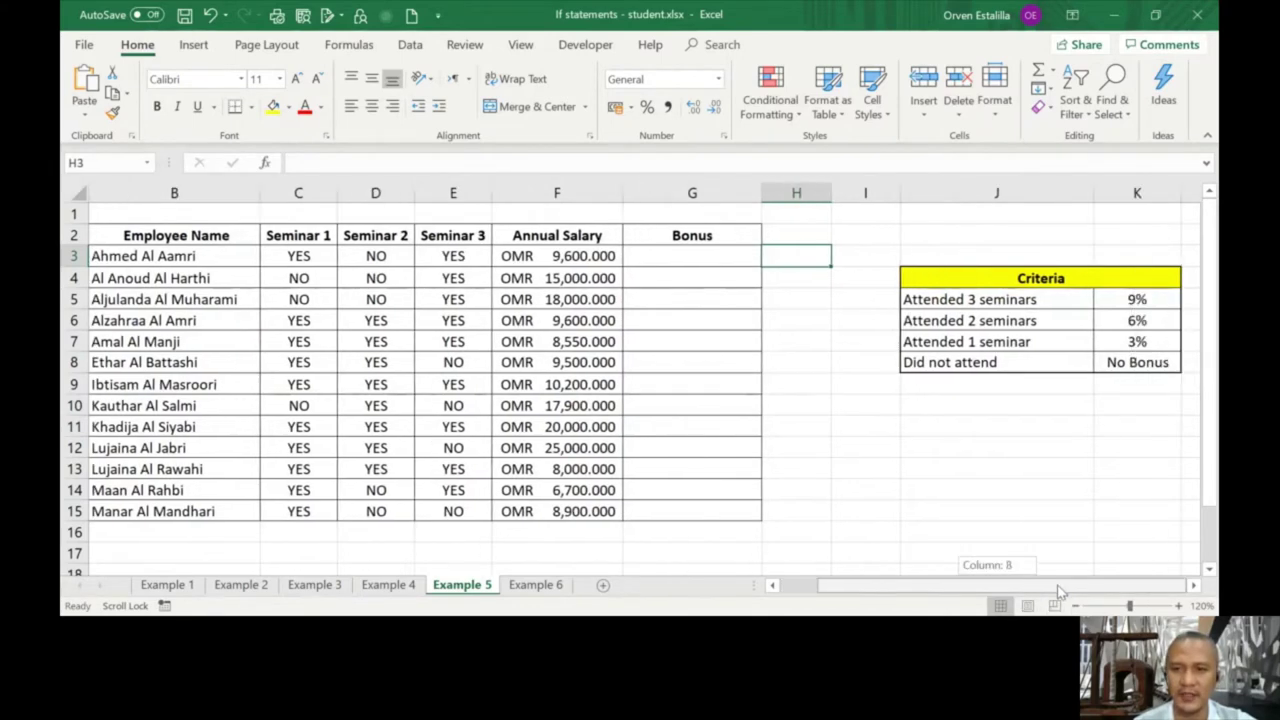
click(1010, 277)
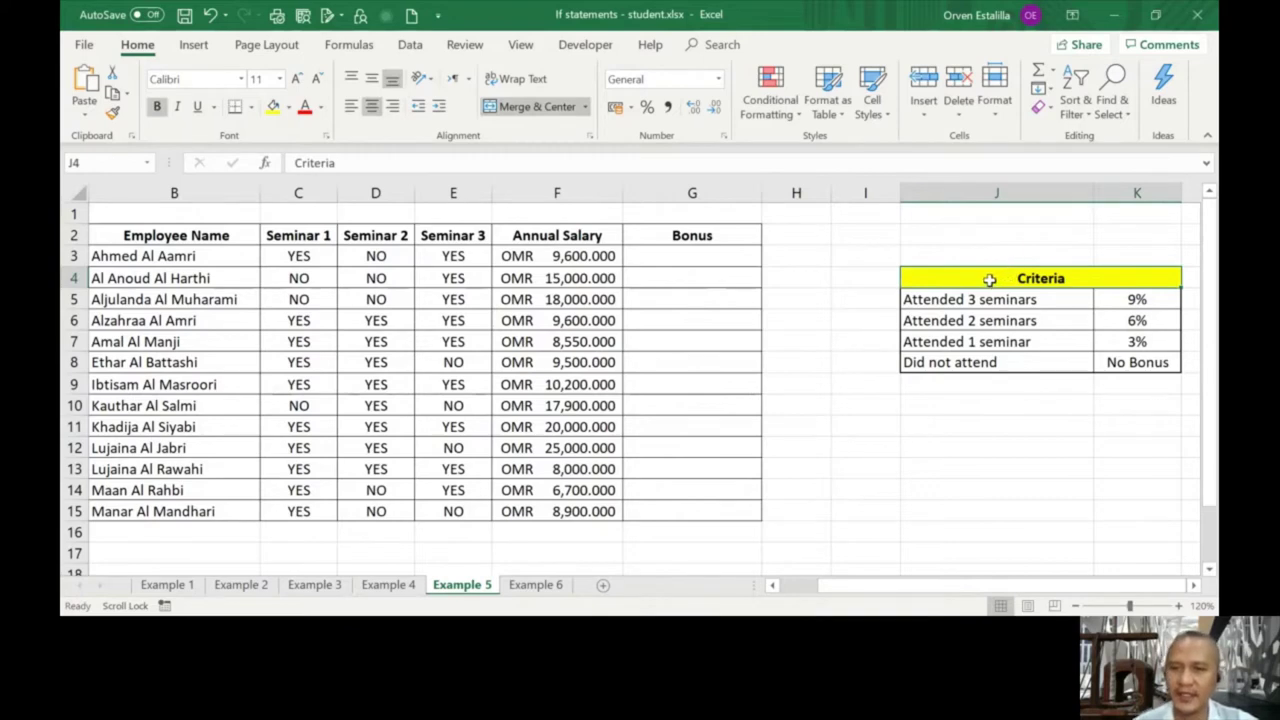
click(988, 299)
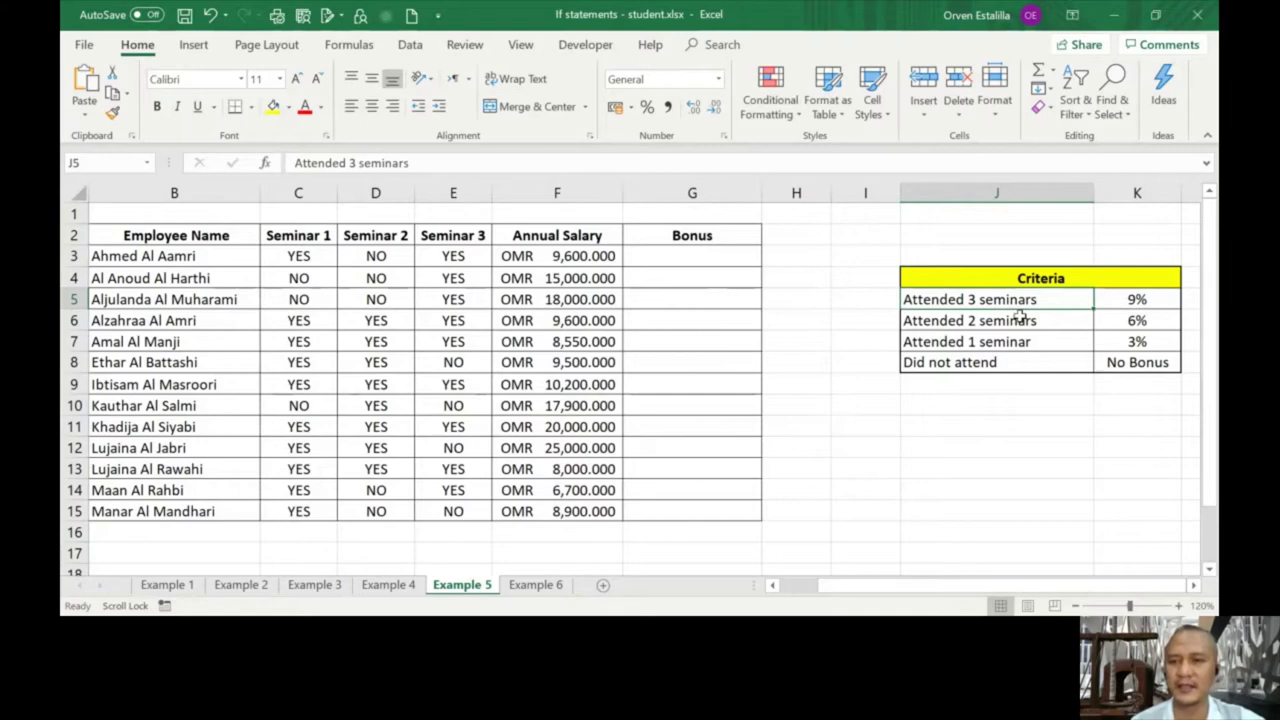
click(1156, 320)
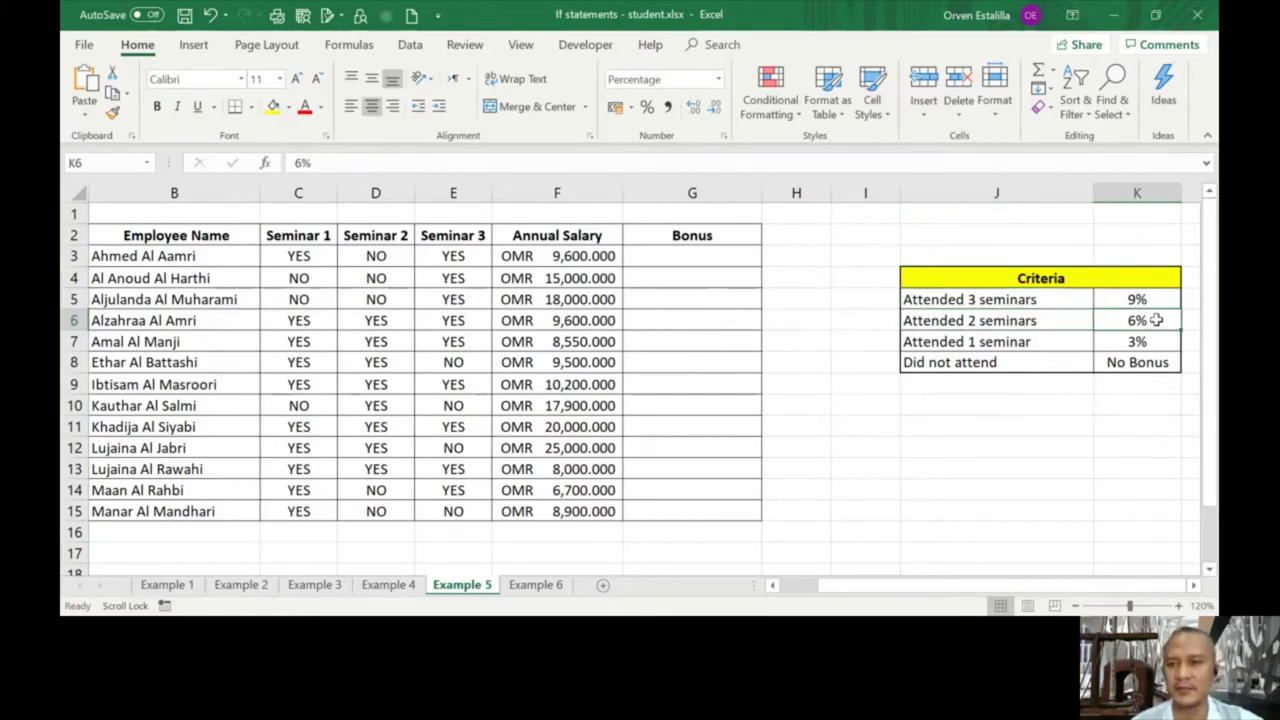
click(1010, 340)
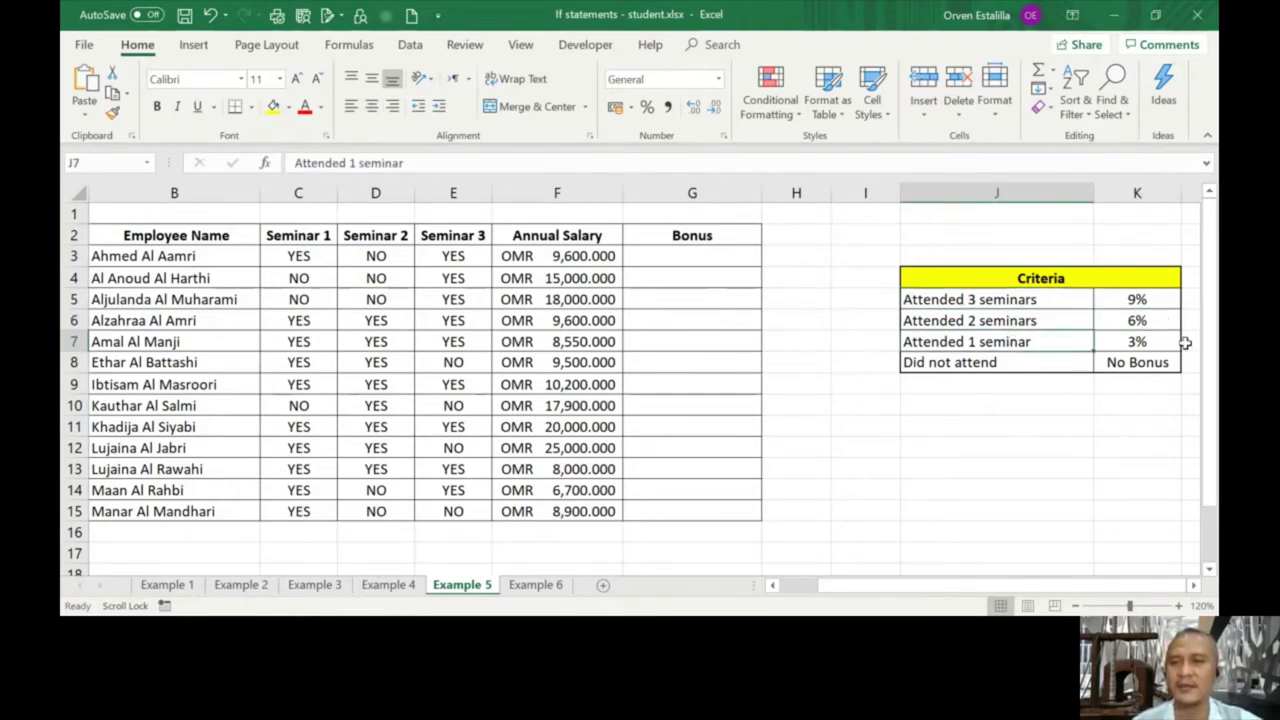
click(1022, 360)
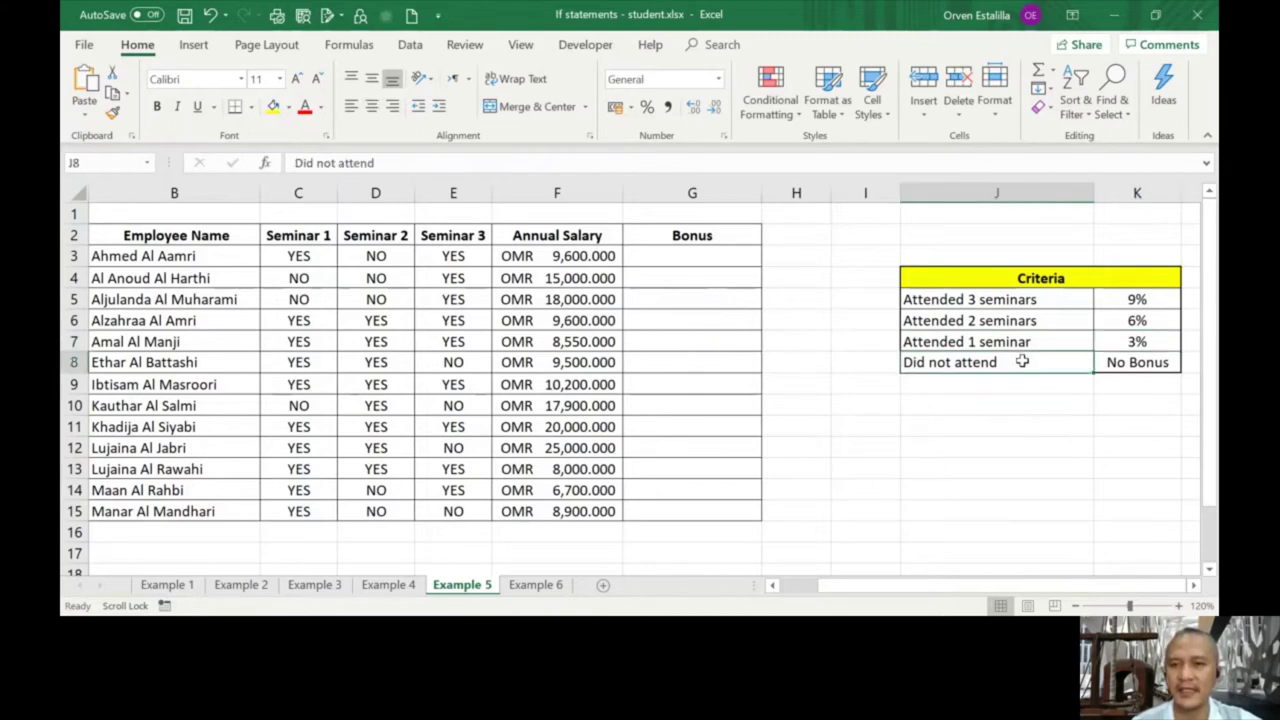
click(1130, 363)
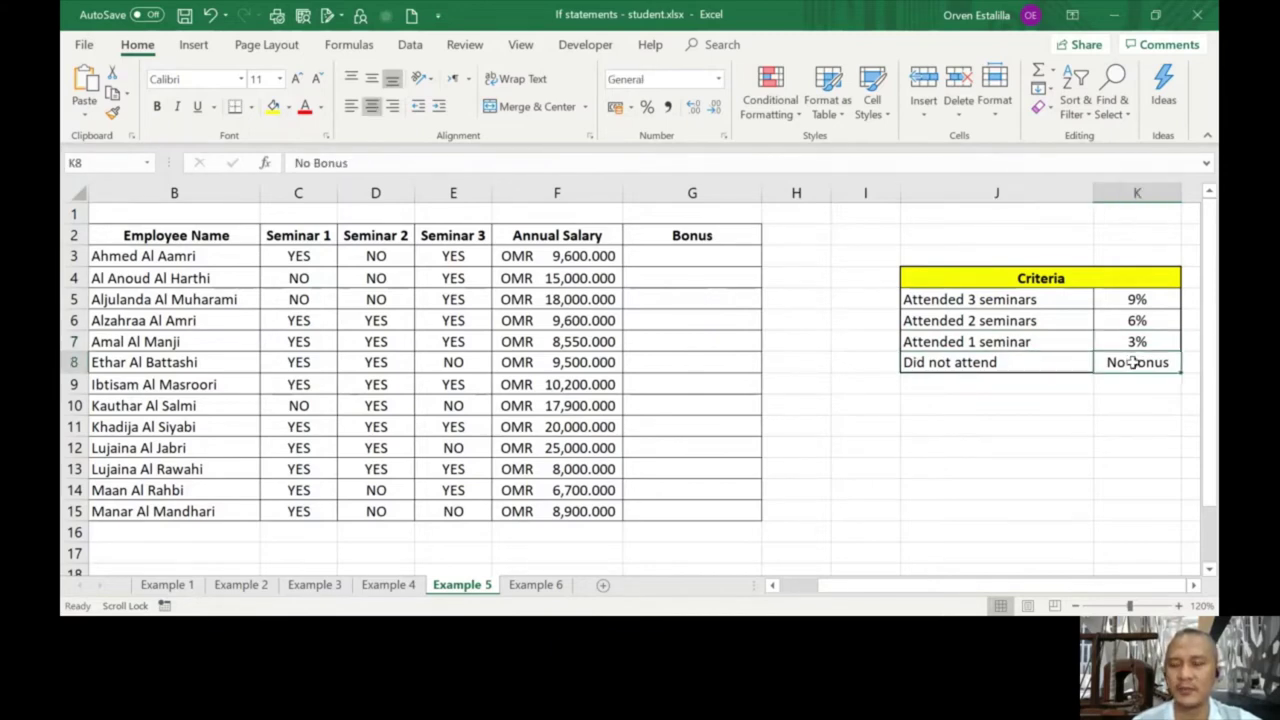
click(1010, 358)
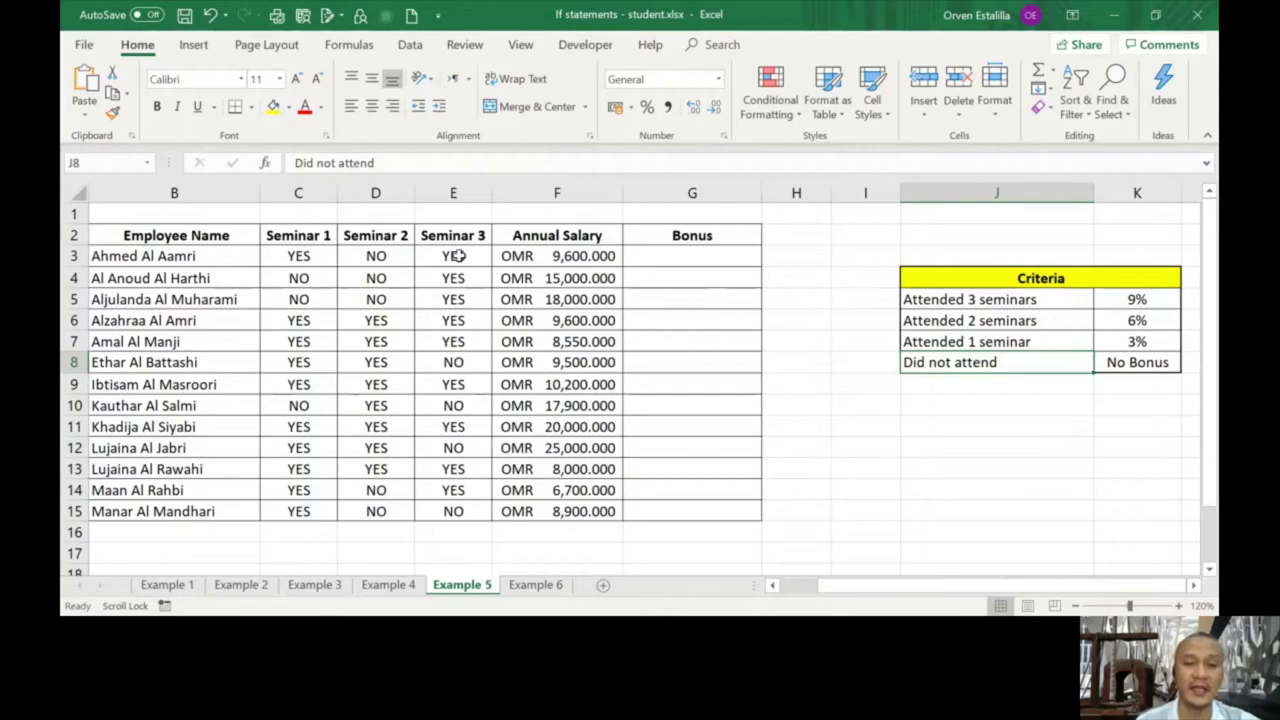
mouse_move(557, 233)
mouse_down()
mouse_move(563, 325)
mouse_move(563, 252)
mouse_up()
click(563, 255)
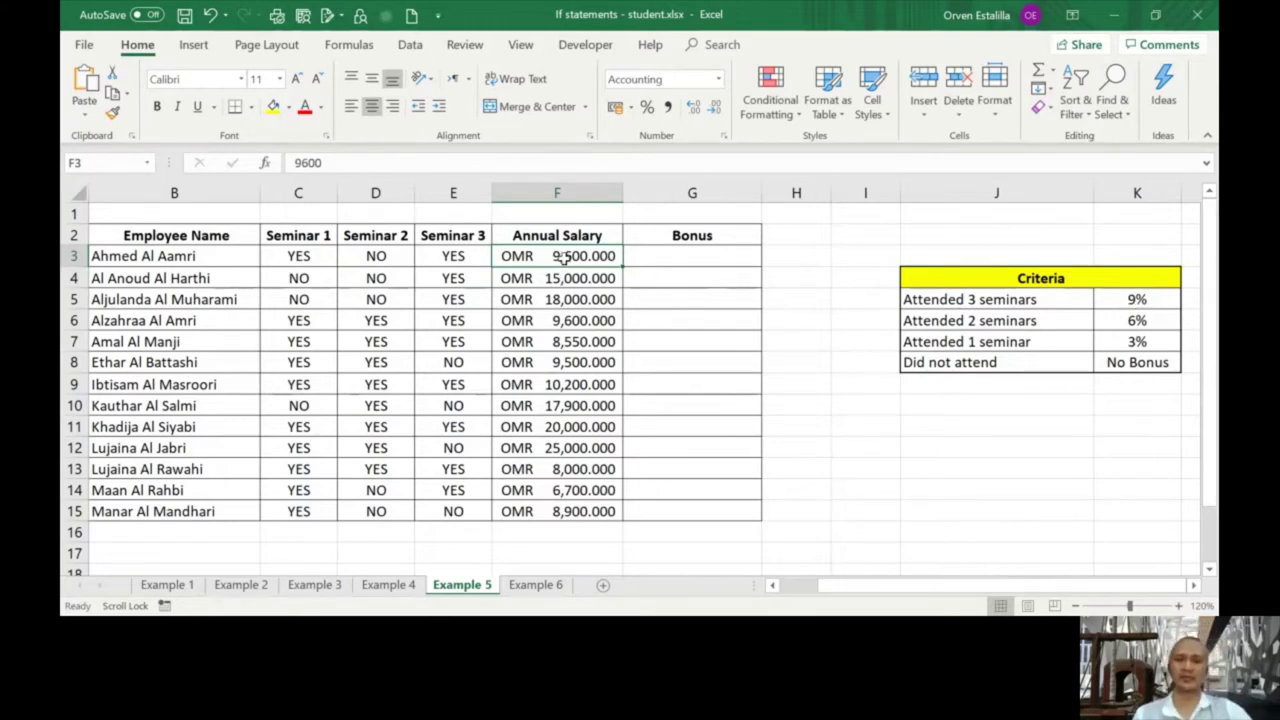
drag(563, 256, 563, 514)
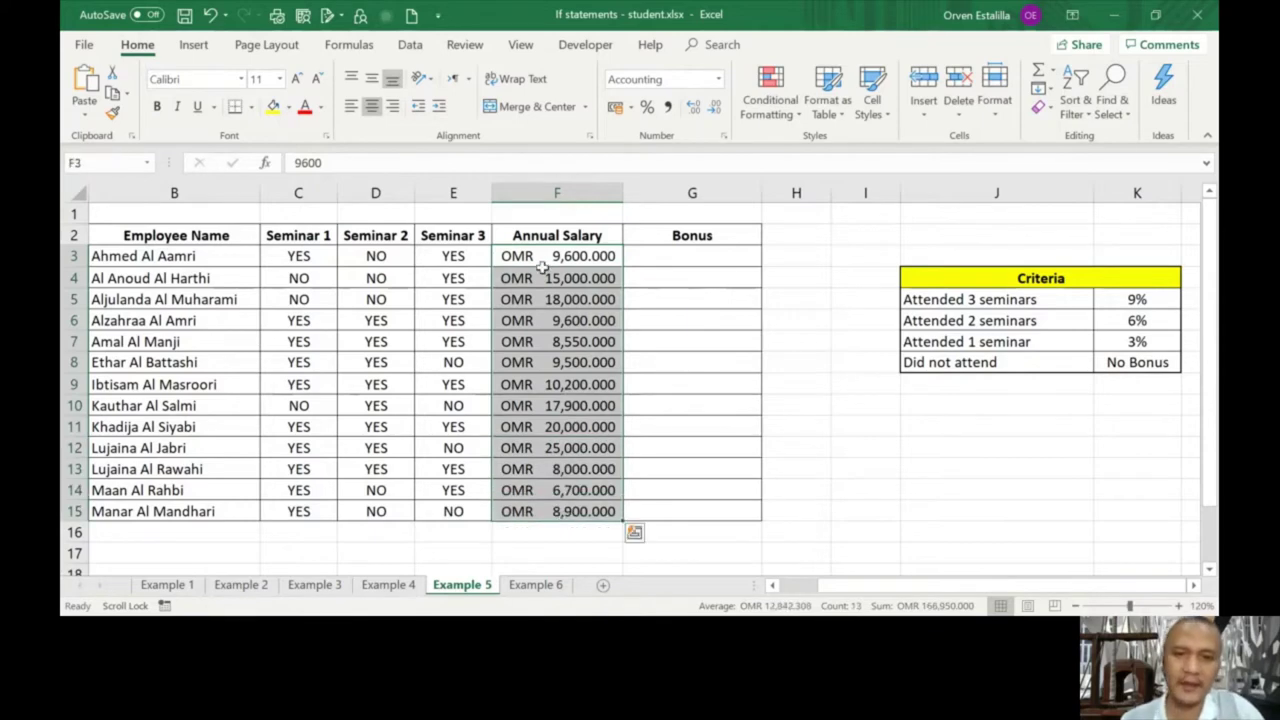
drag(541, 266, 543, 264)
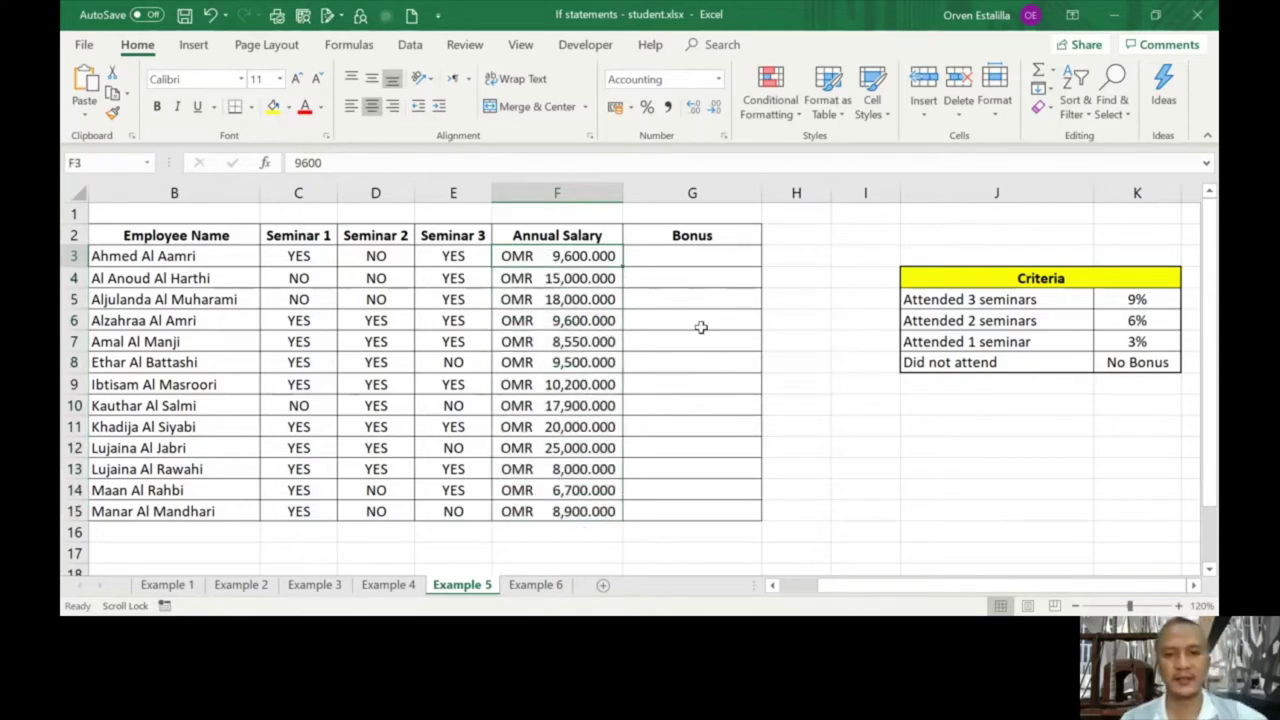
click(691, 257)
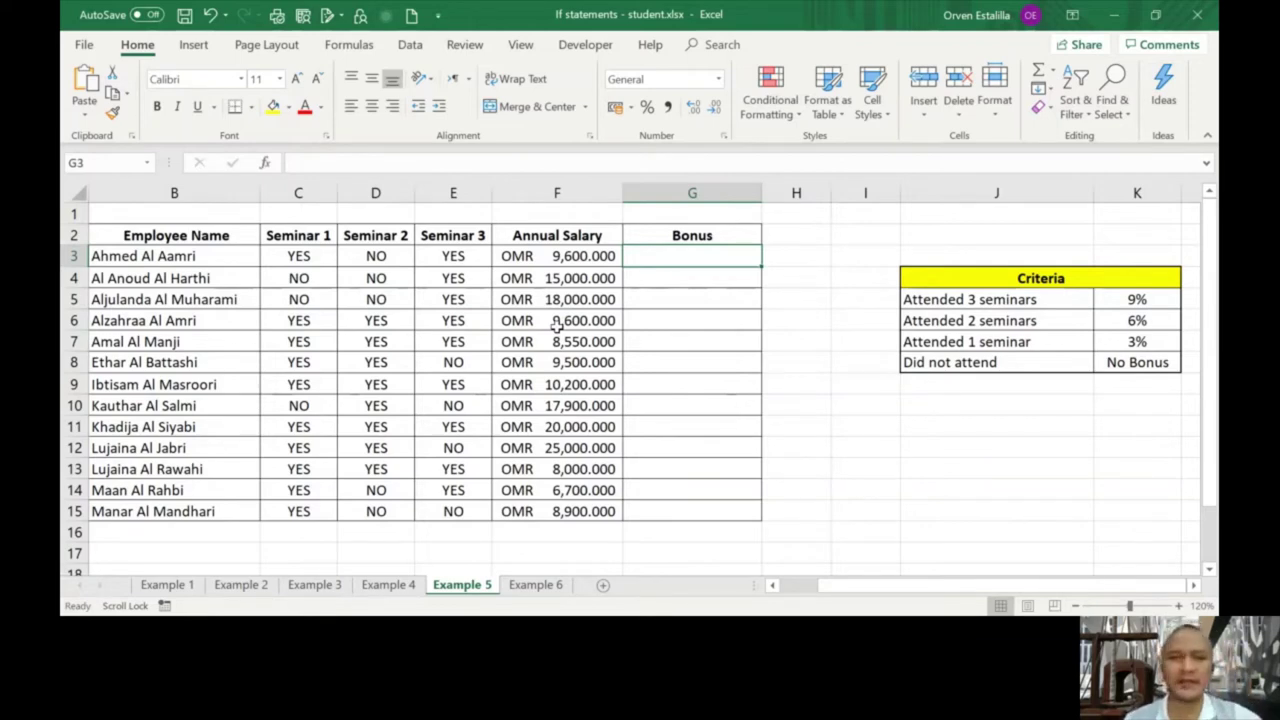
Select the Seminar 1–3 answers in C3, D3 and E3 on the Example 5 sheet.
click(300, 258)
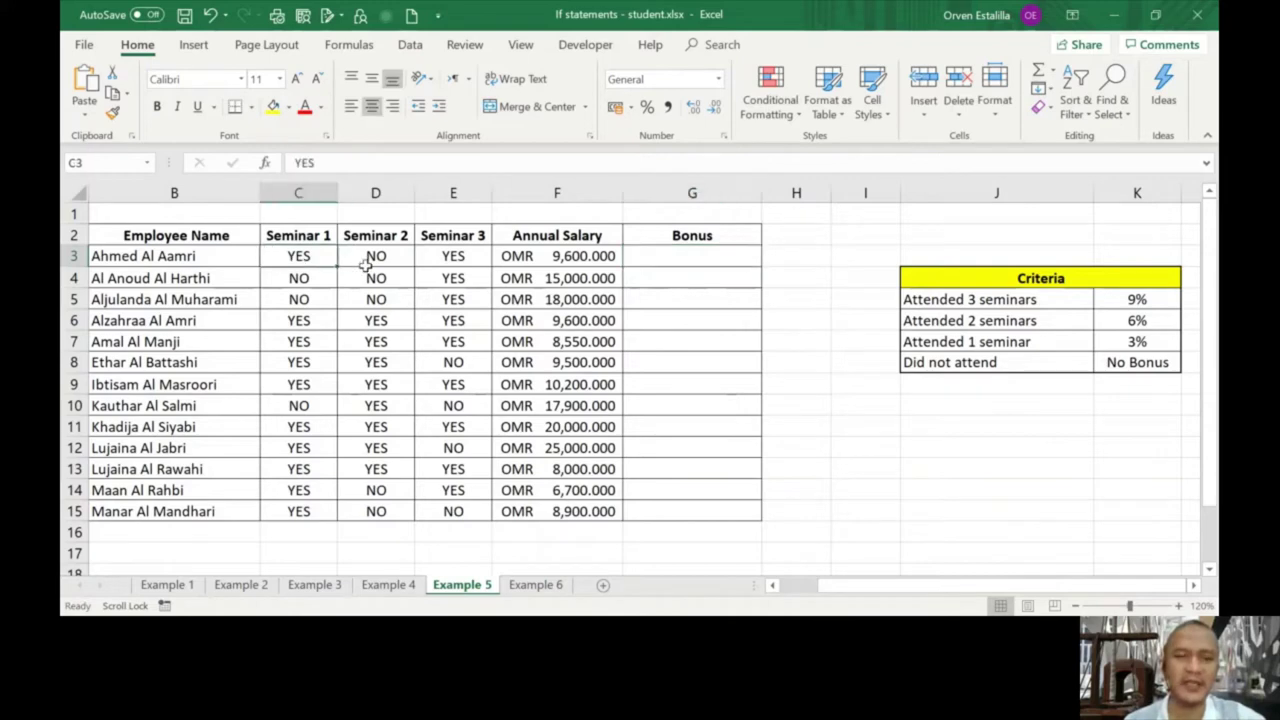
click(372, 262)
click(443, 256)
click(308, 256)
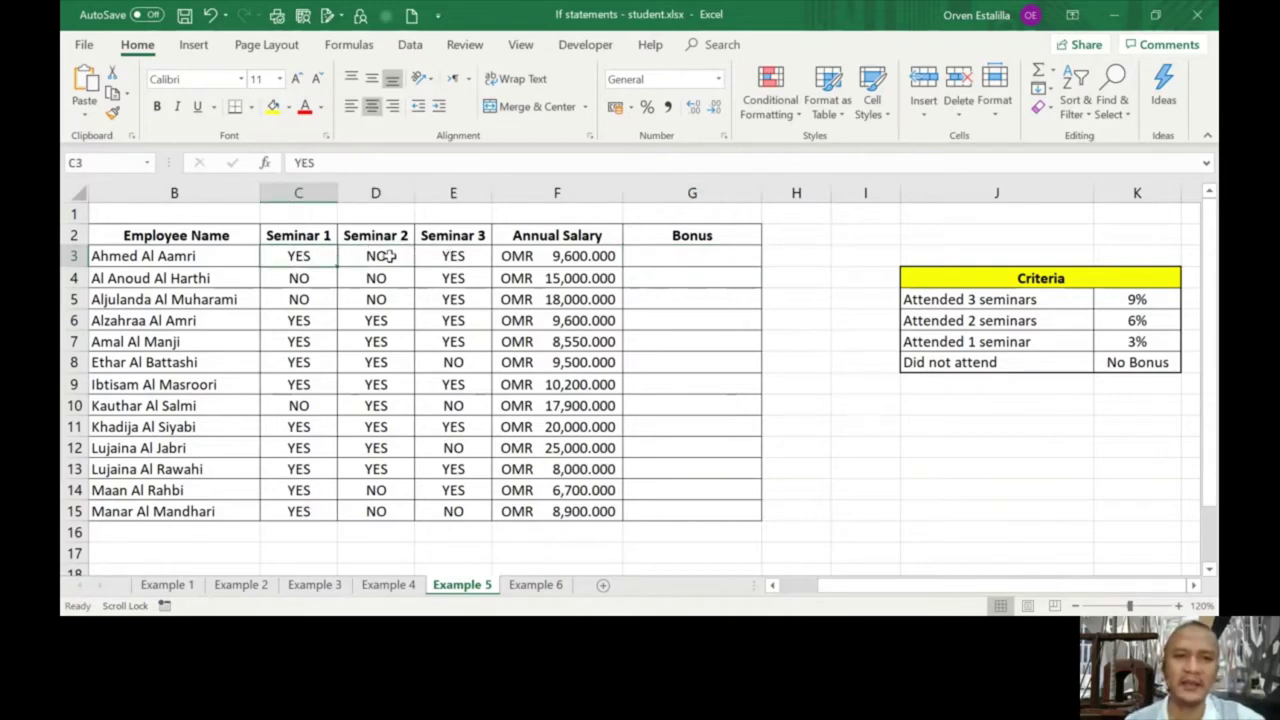
click(380, 256)
click(451, 255)
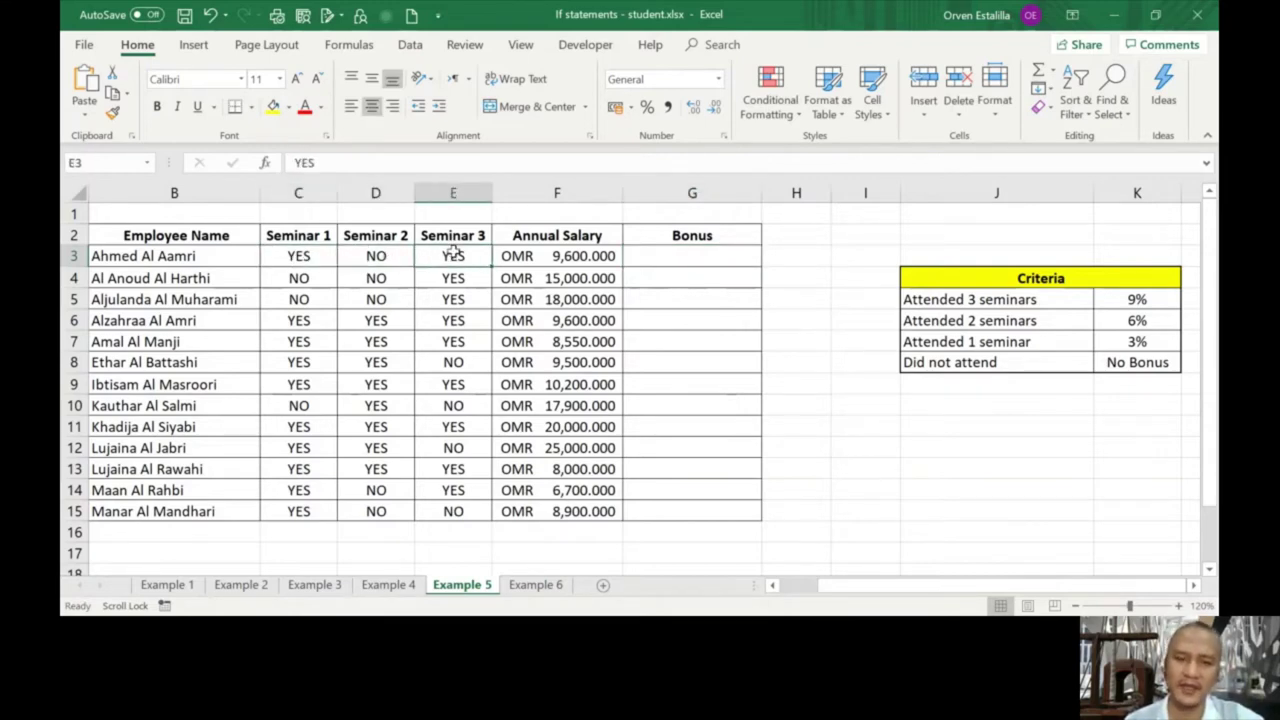
Glance at the Example 4 sheet, return to Example 5, and reselect C3:E3.
click(389, 585)
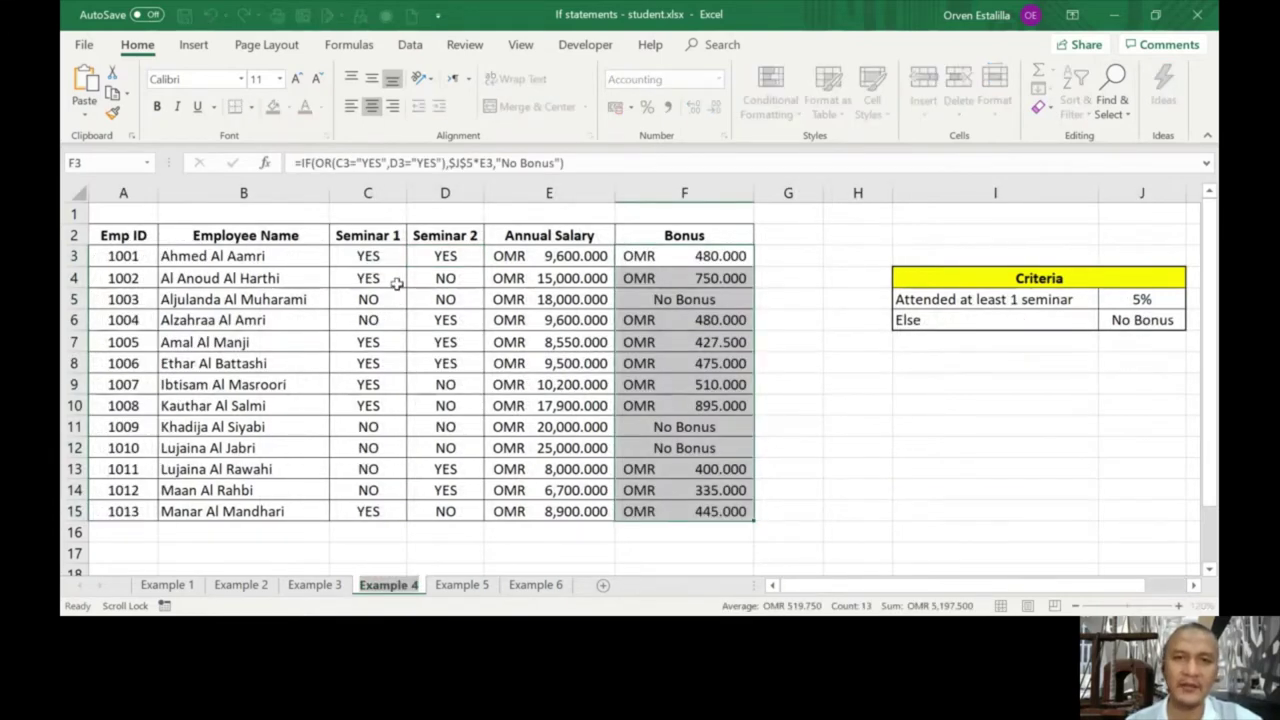
click(462, 585)
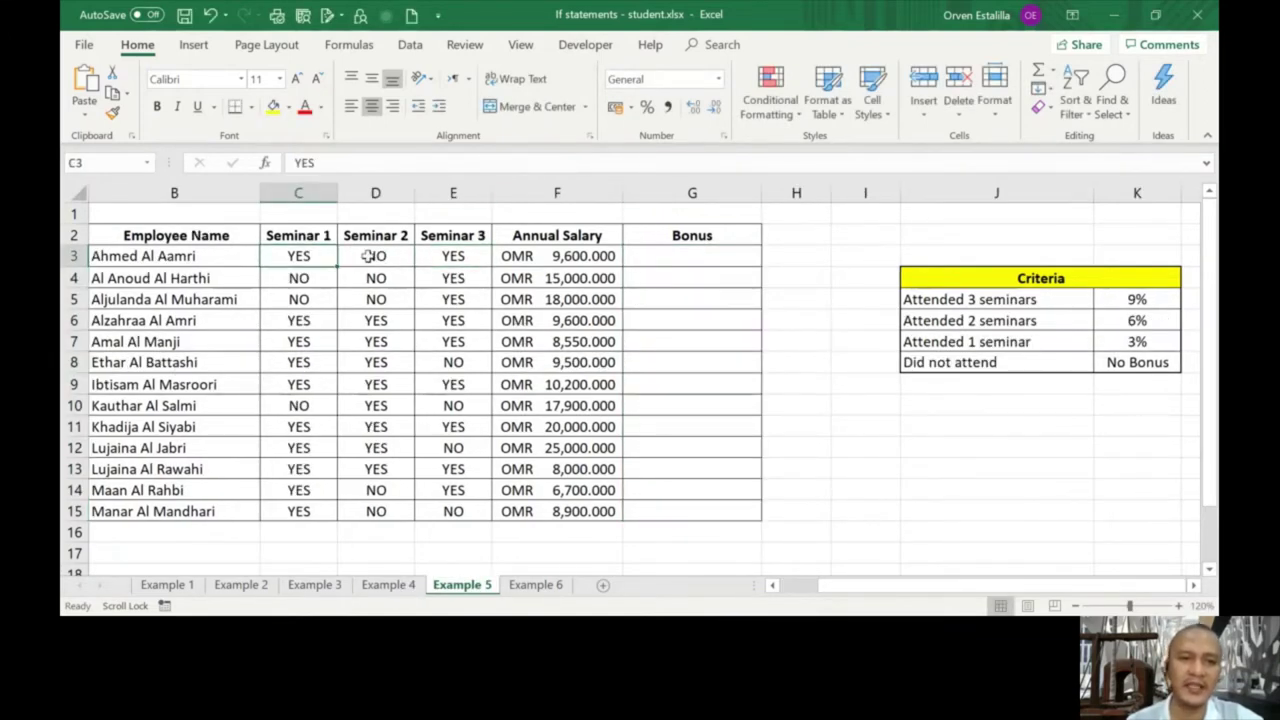
click(293, 256)
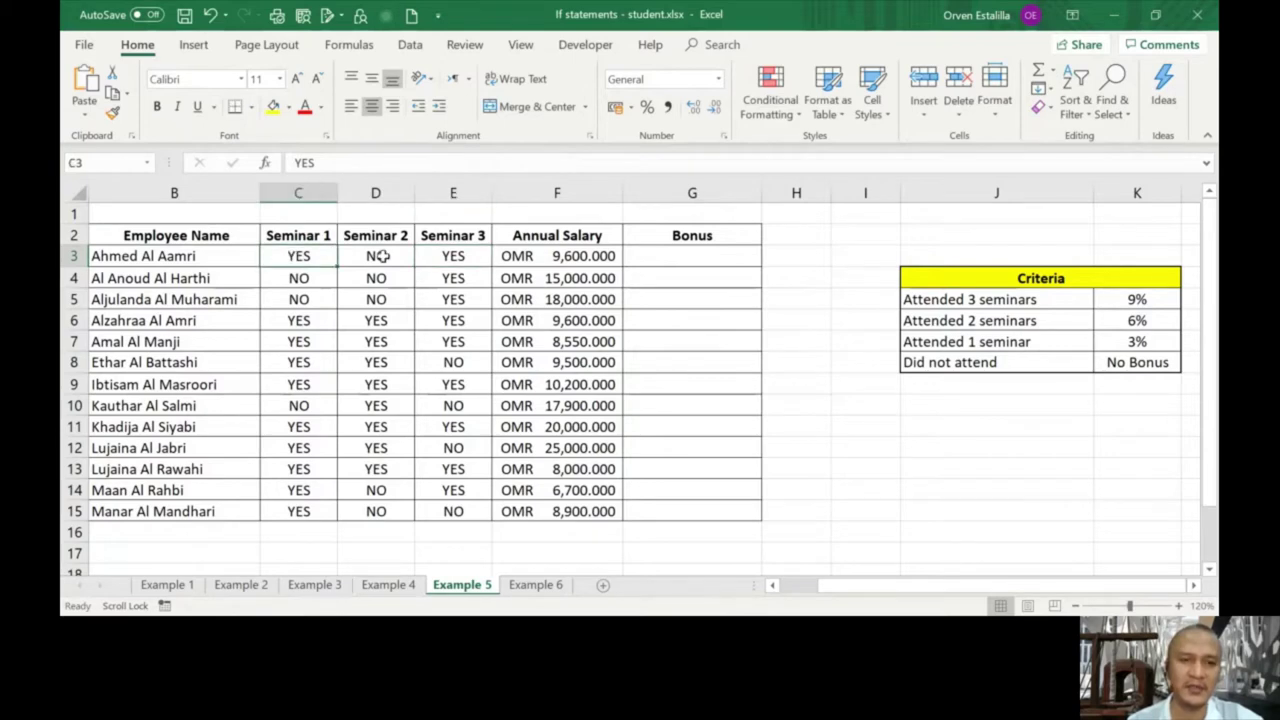
click(376, 256)
click(453, 257)
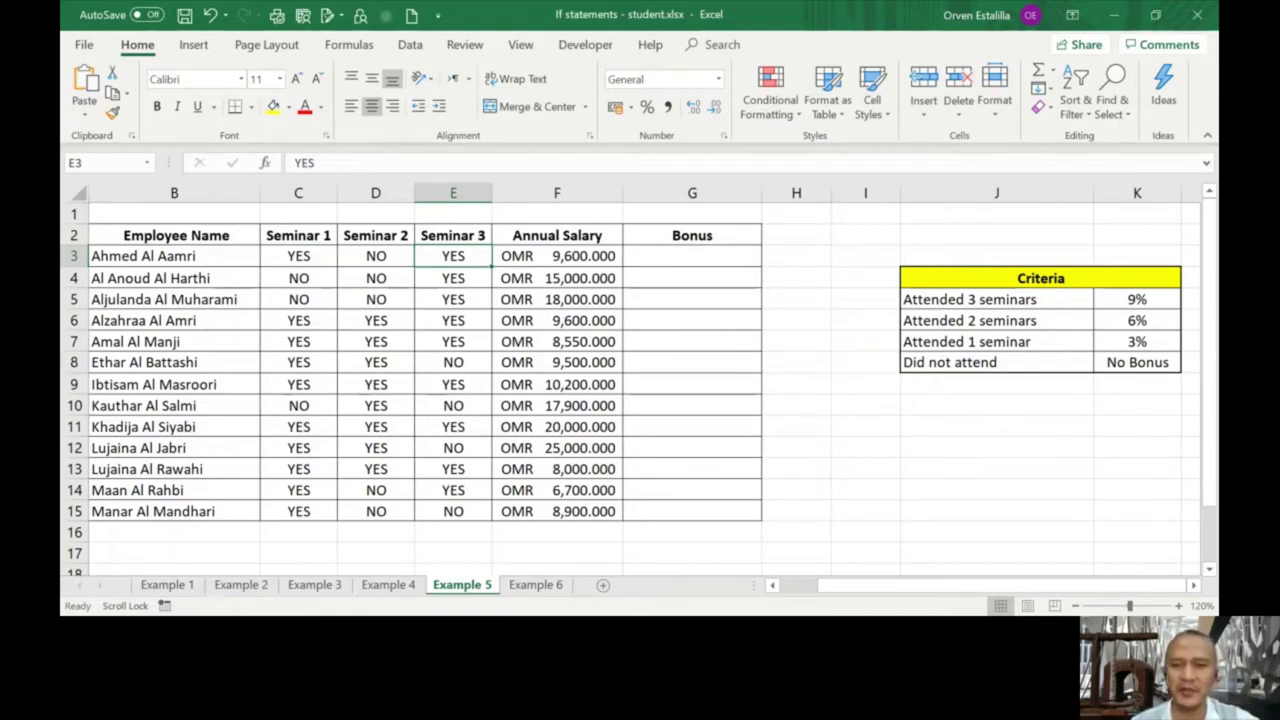
Insert a new blank worksheet and zoom it in four steps.
click(603, 588)
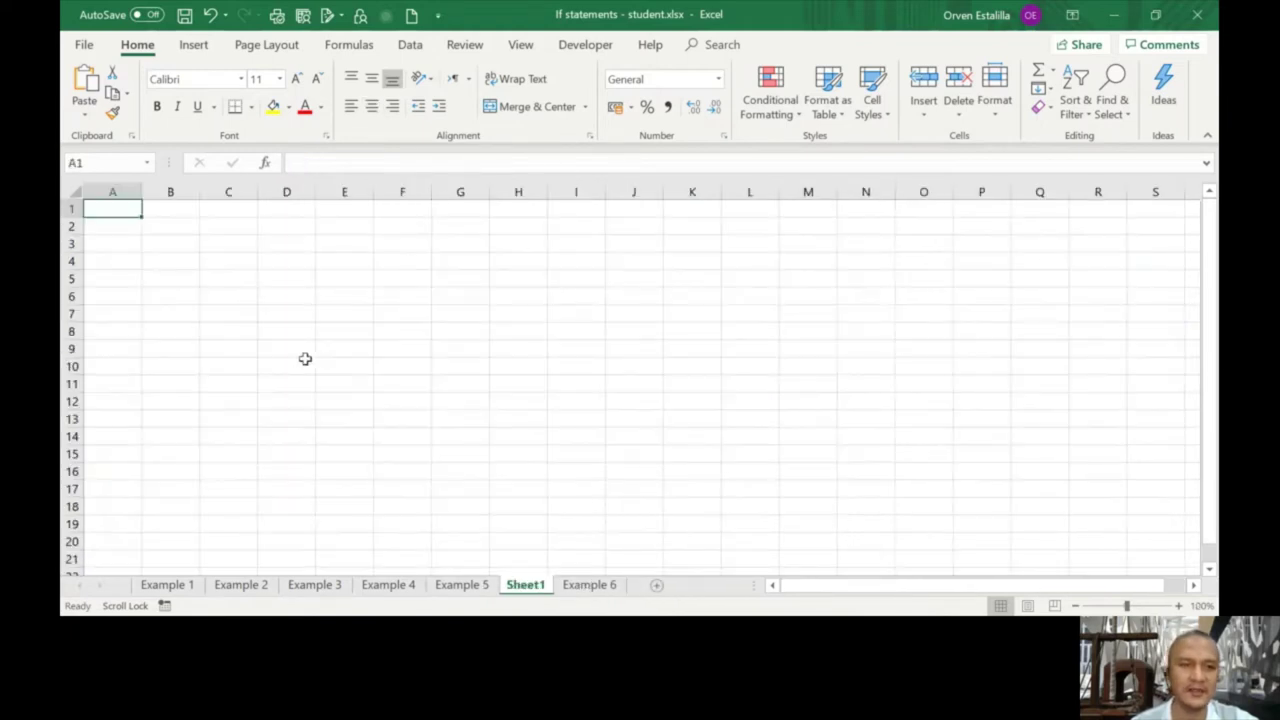
click(1180, 606)
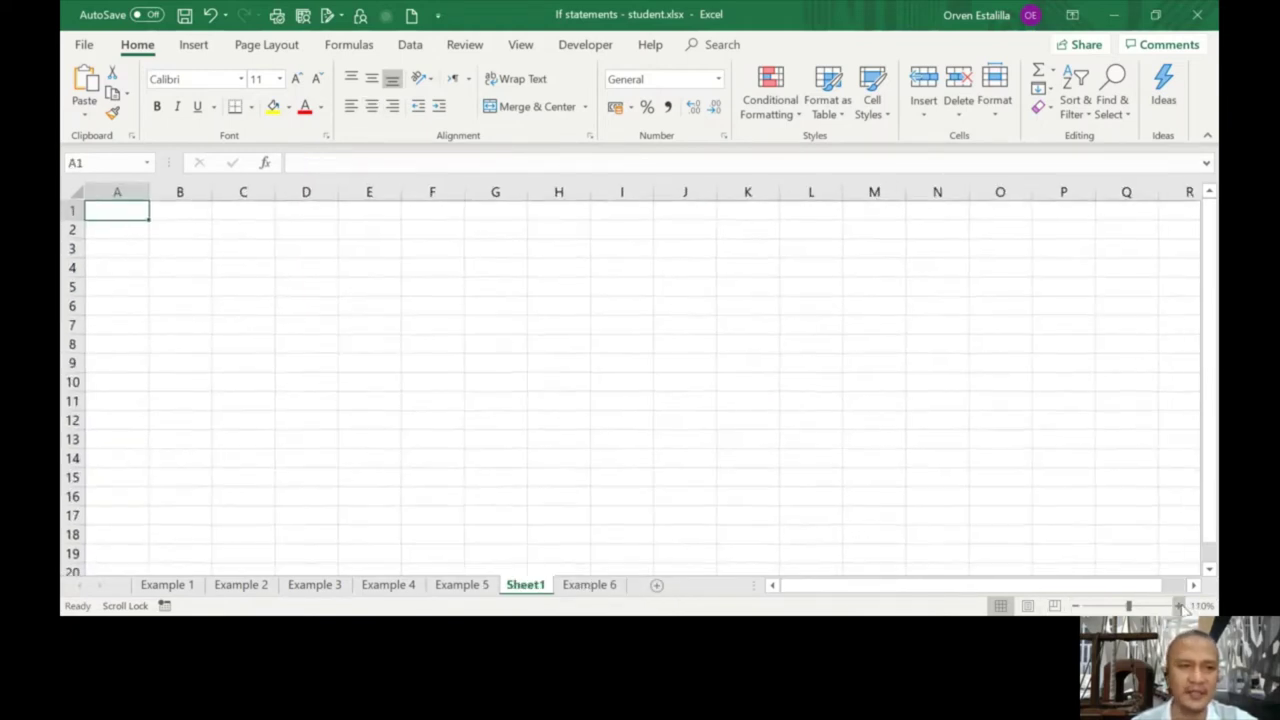
click(1180, 606)
click(1180, 606)
click(1180, 606)
click(1180, 606)
click(1180, 606)
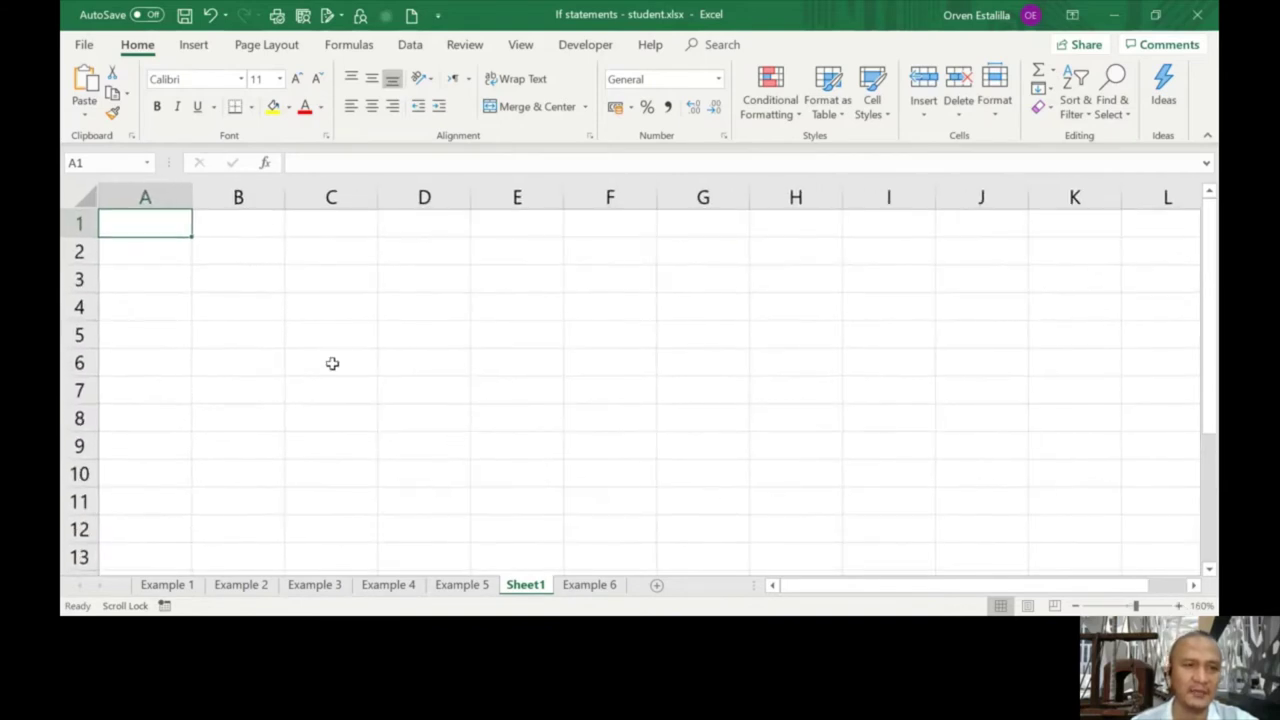
Enter the heading S1 in cell A1, replacing an initial 'Input' label.
click(156, 258)
click(154, 226)
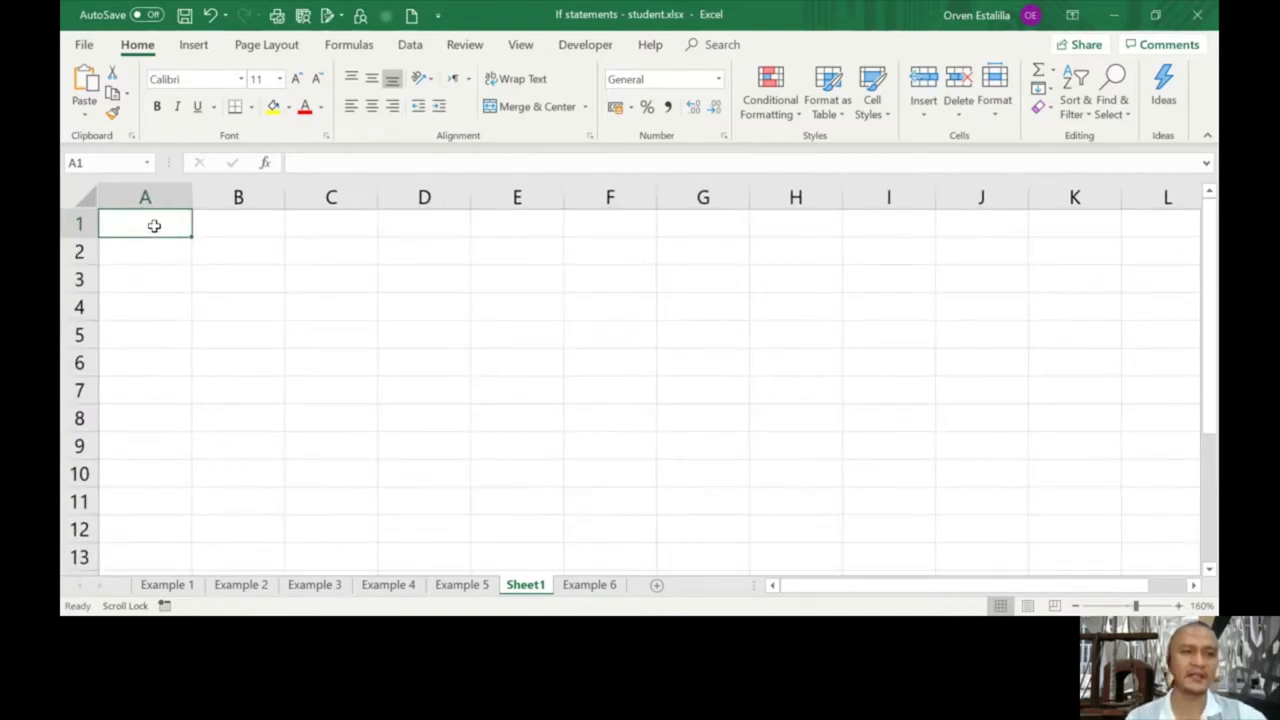
text(Input 1)
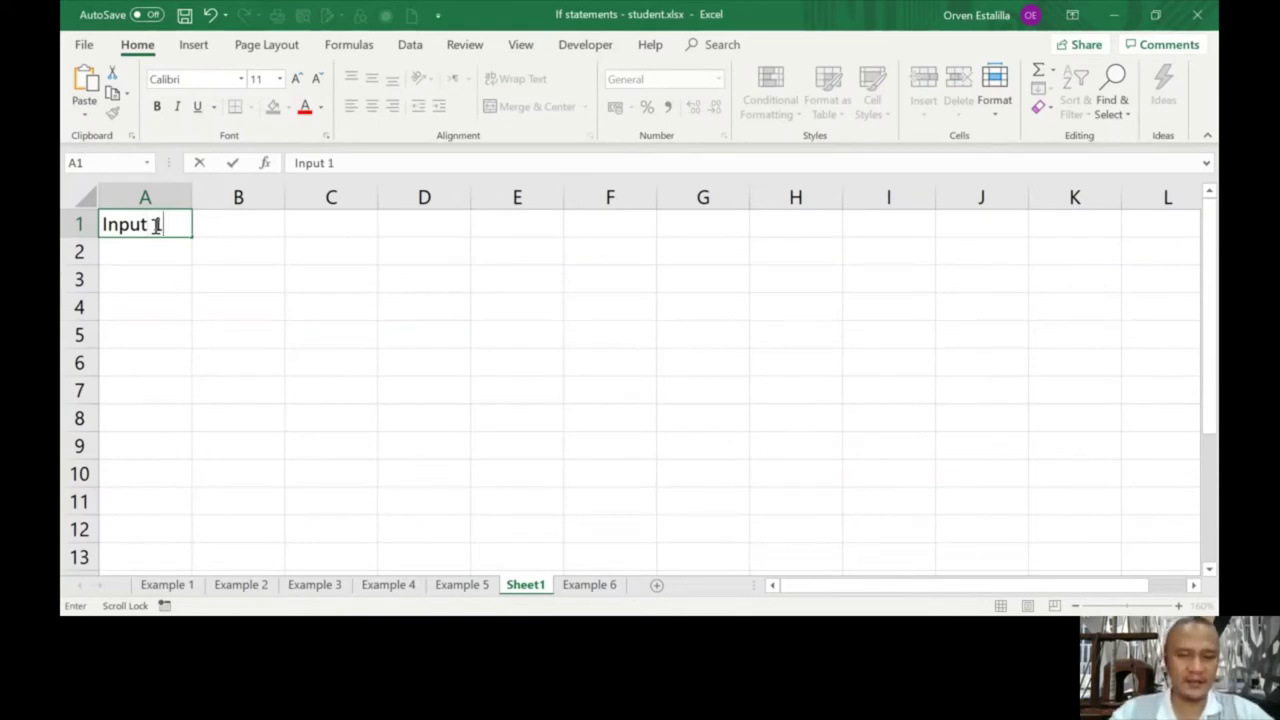
key(BackSpace)
key(BackSpace)
key(BackSpace)
key(BackSpace)
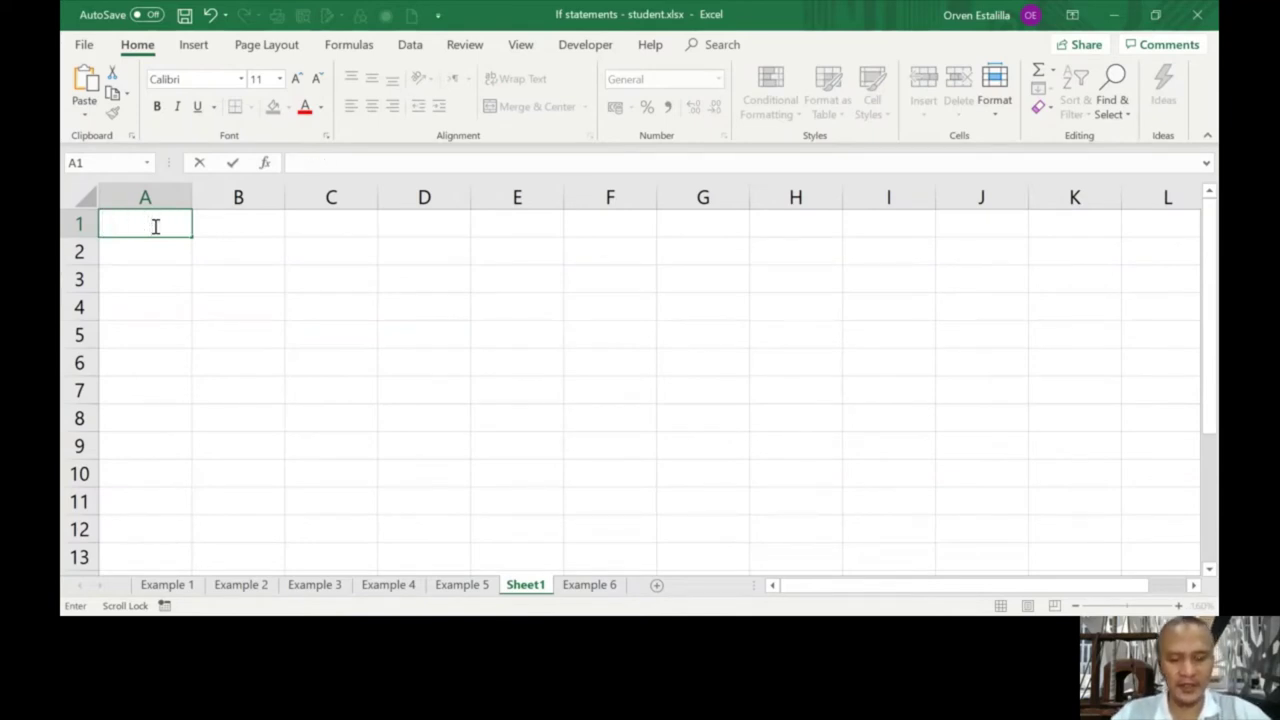
text(S)
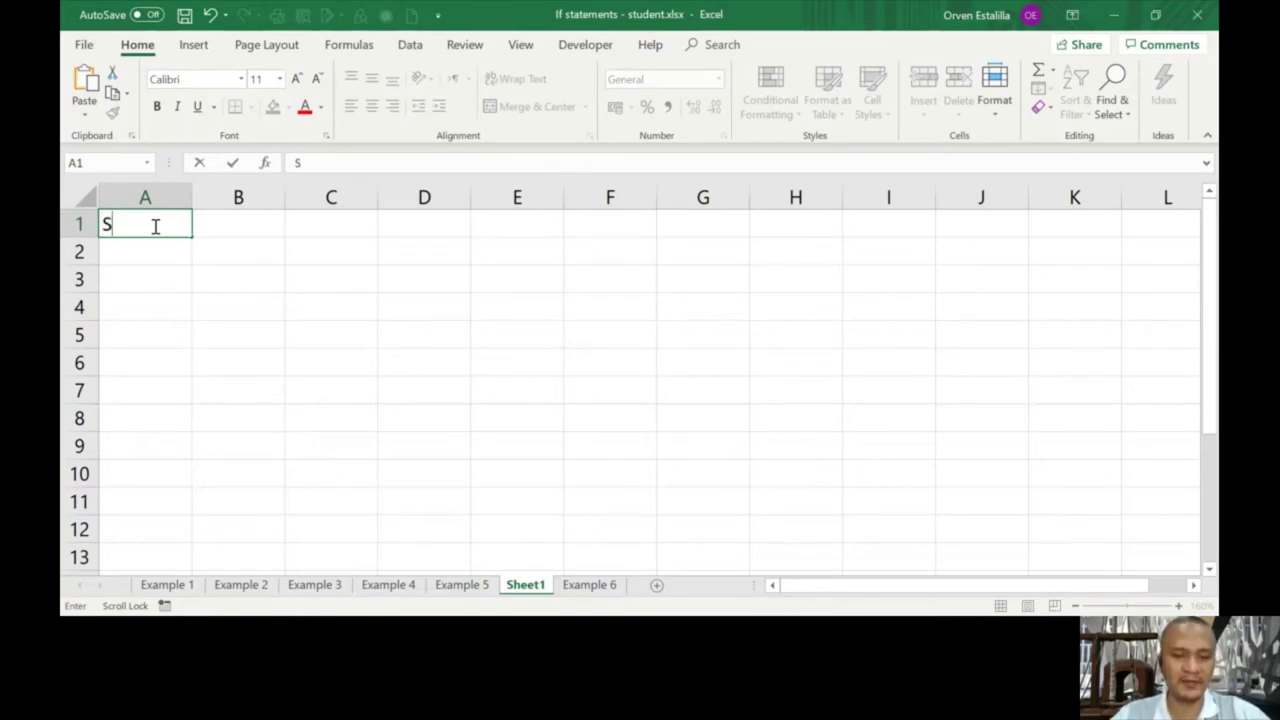
text(1)
scroll(155, 226, right, 1)
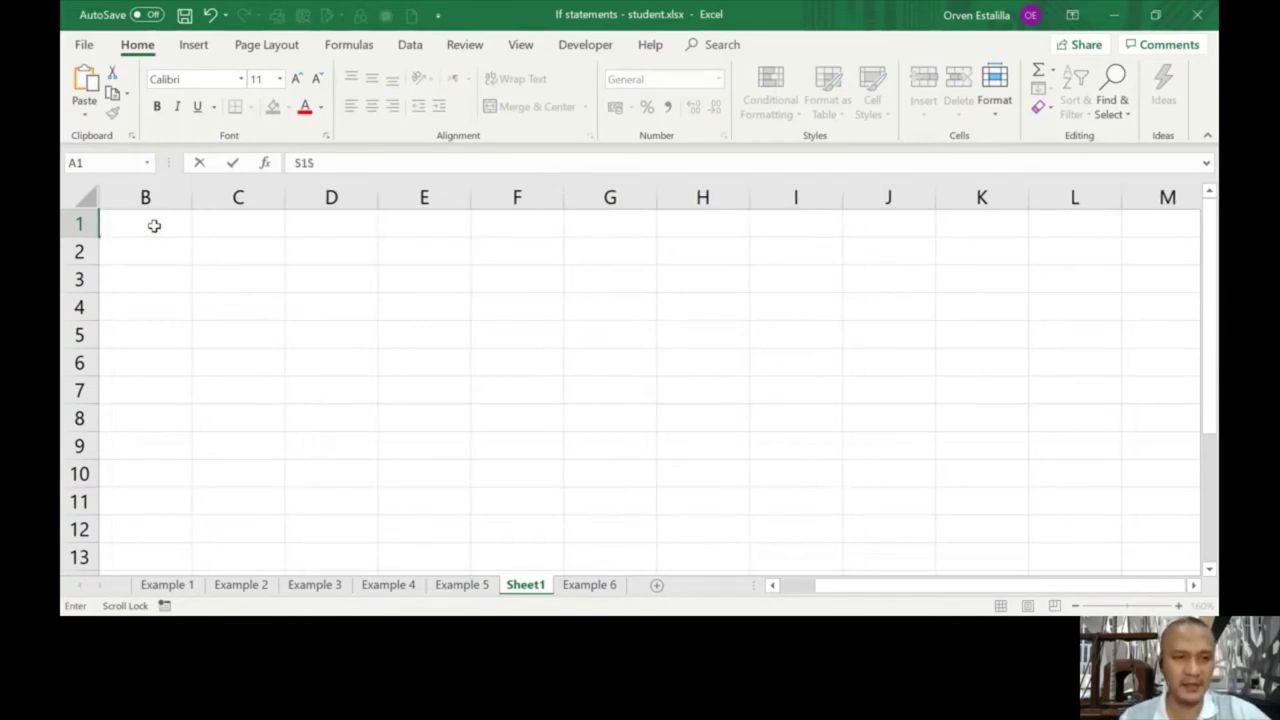
drag(843, 588, 796, 608)
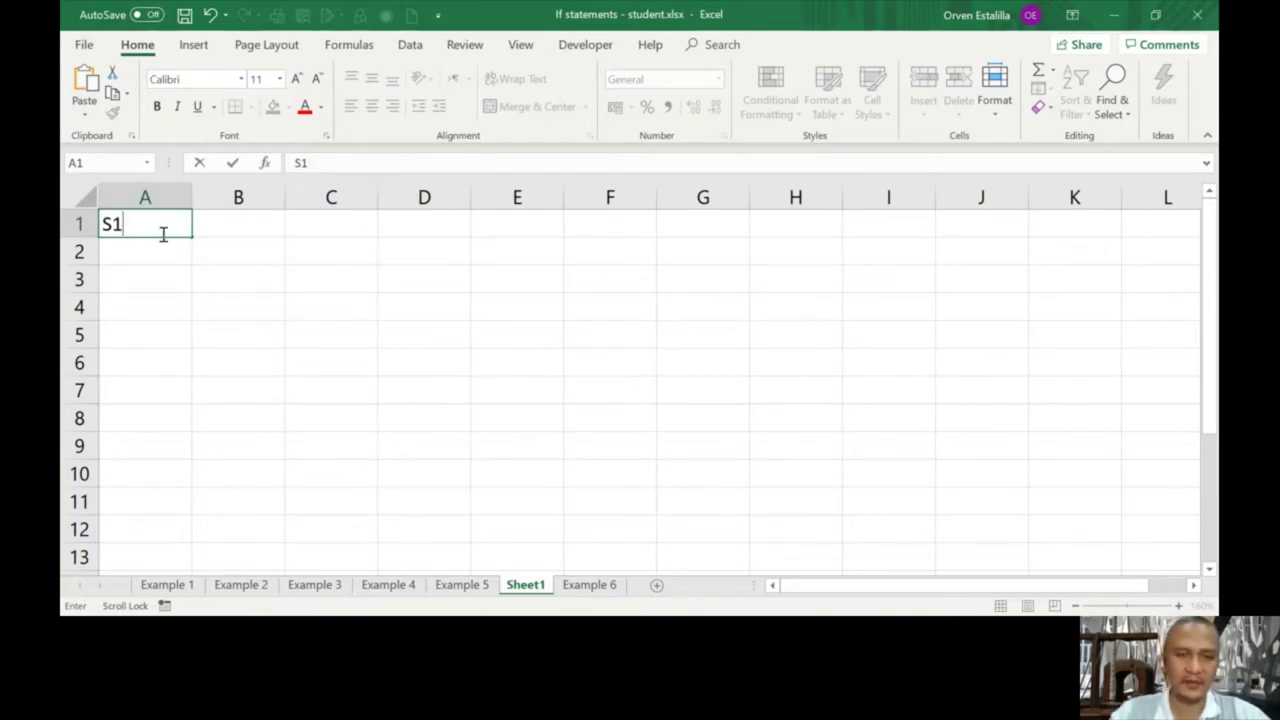
click(247, 229)
Add the headings S2 in B1, S3 in C1 and RESULT in E1.
text(S2)
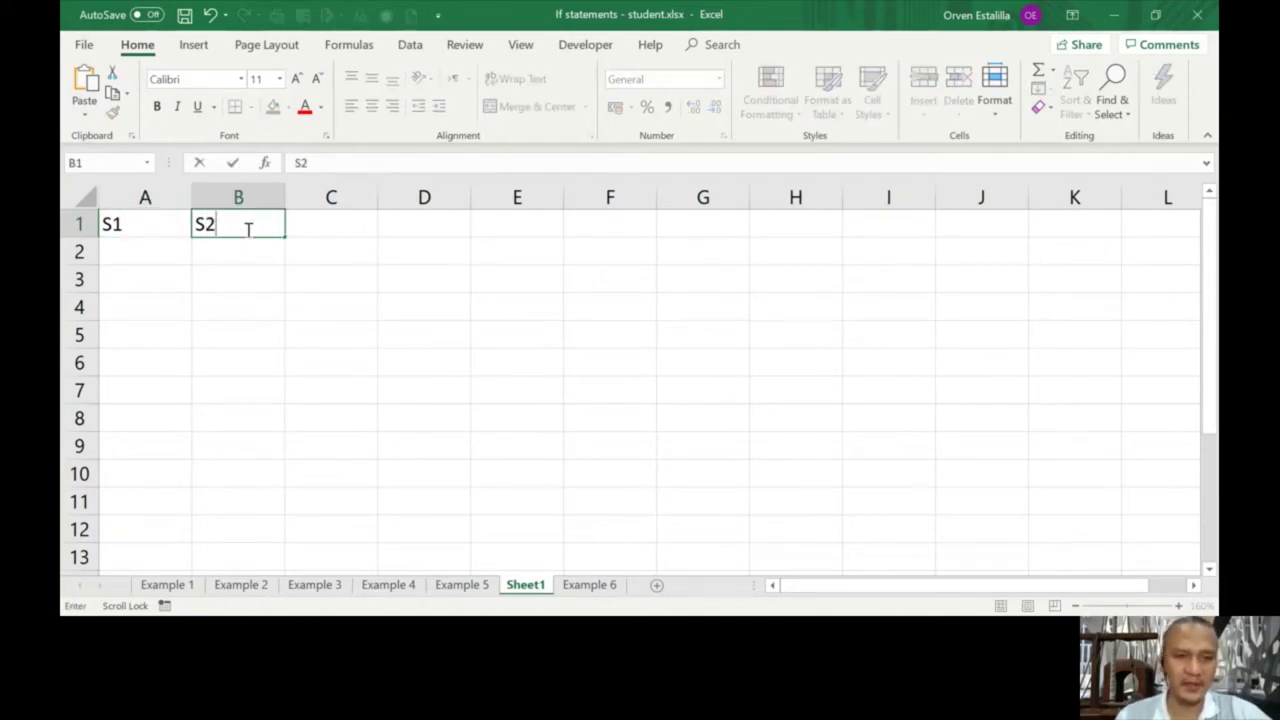
scroll(247, 229, right, 2)
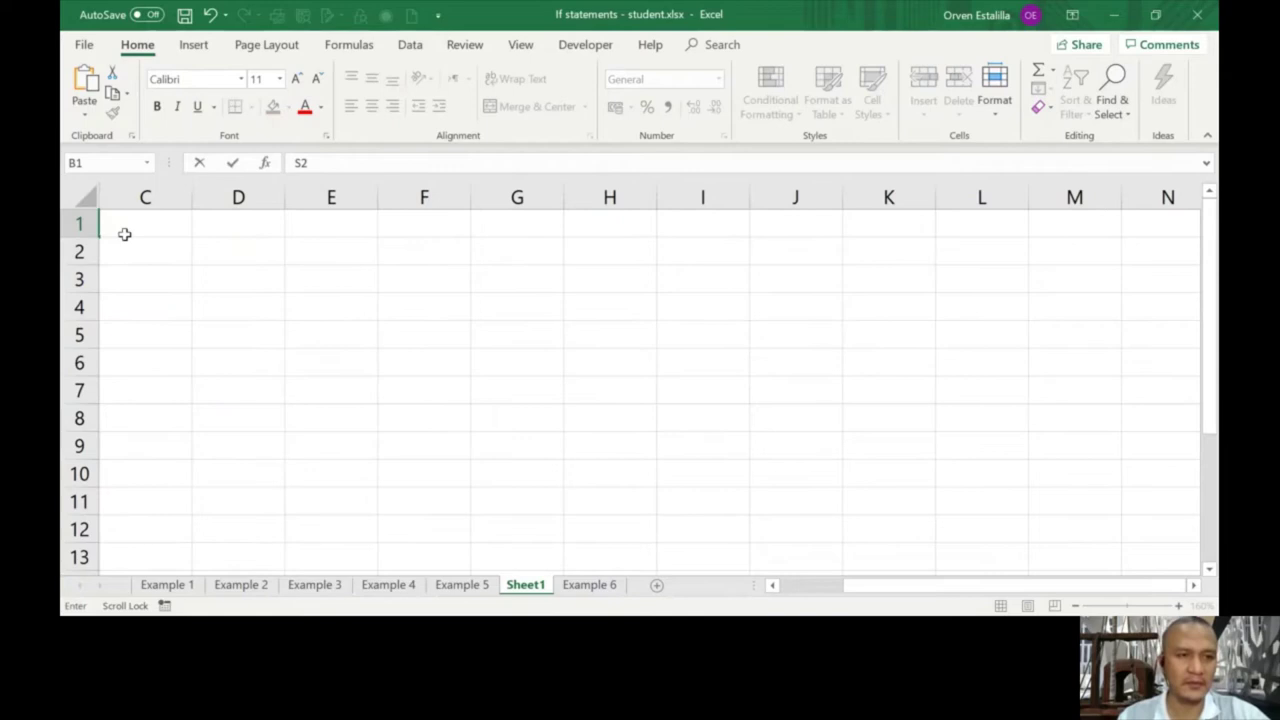
click(135, 226)
drag(912, 600, 800, 600)
text(S)
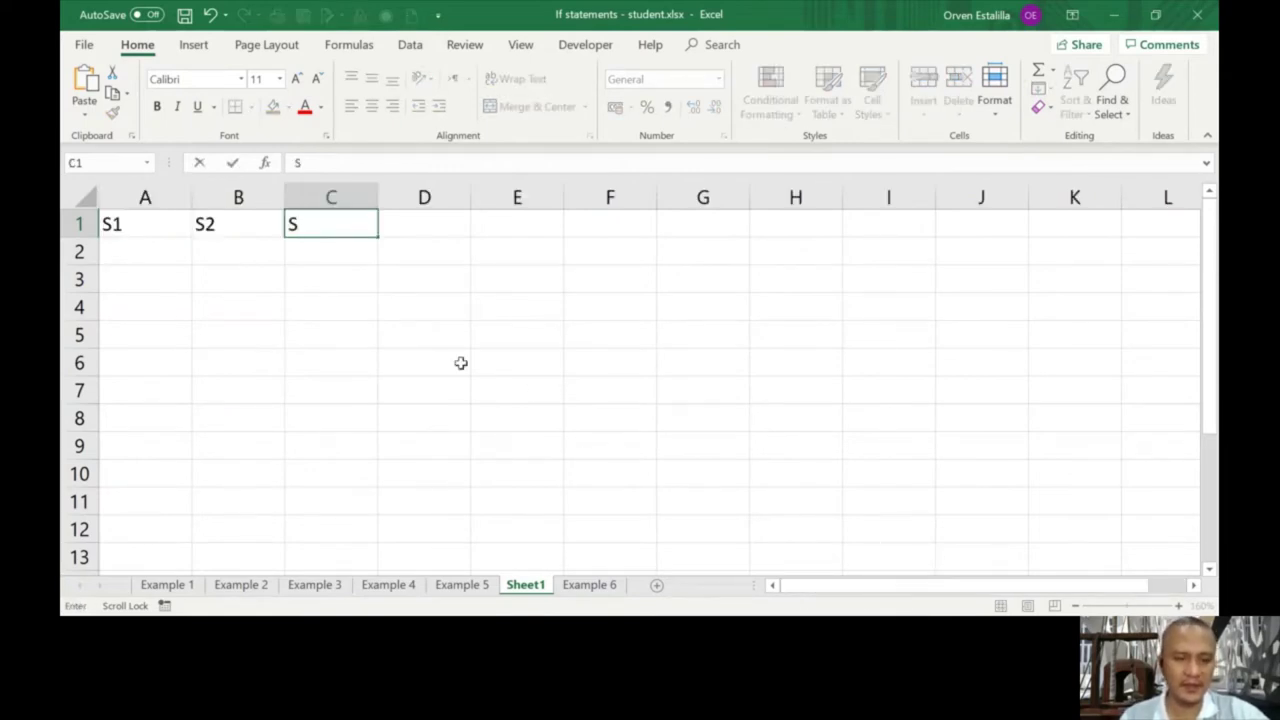
text(3)
click(464, 228)
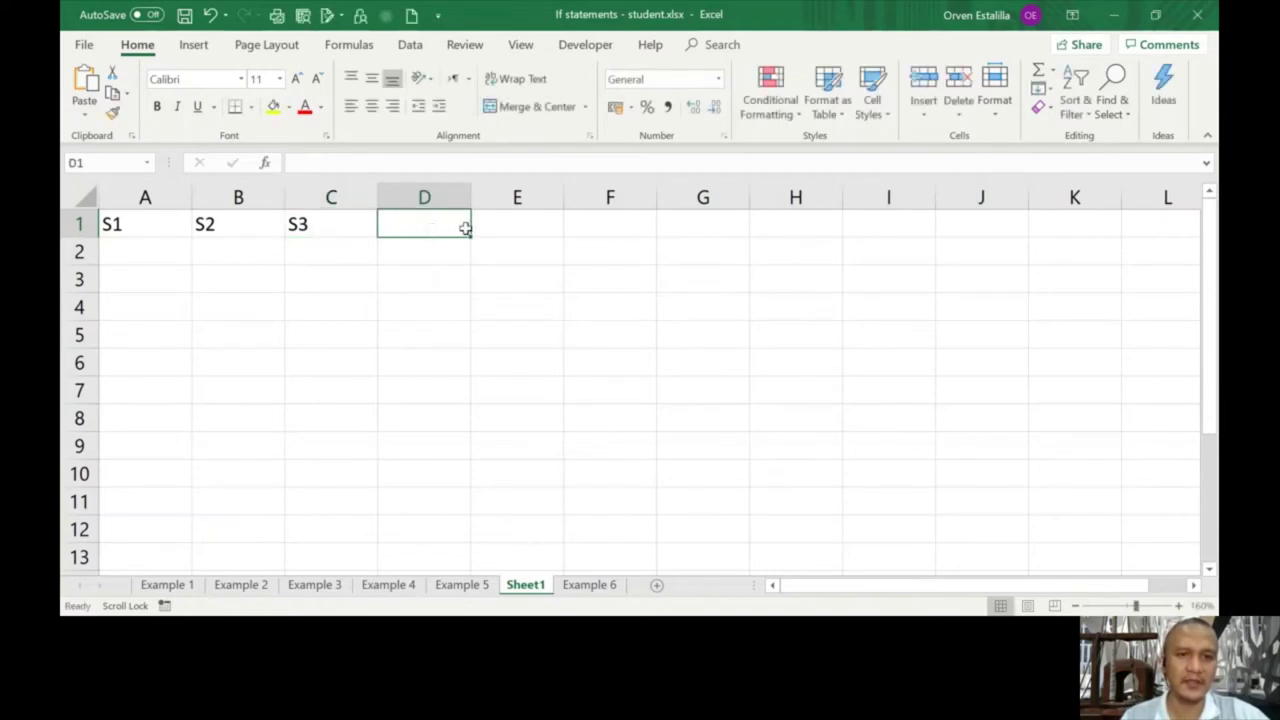
click(486, 226)
text(RESUL)
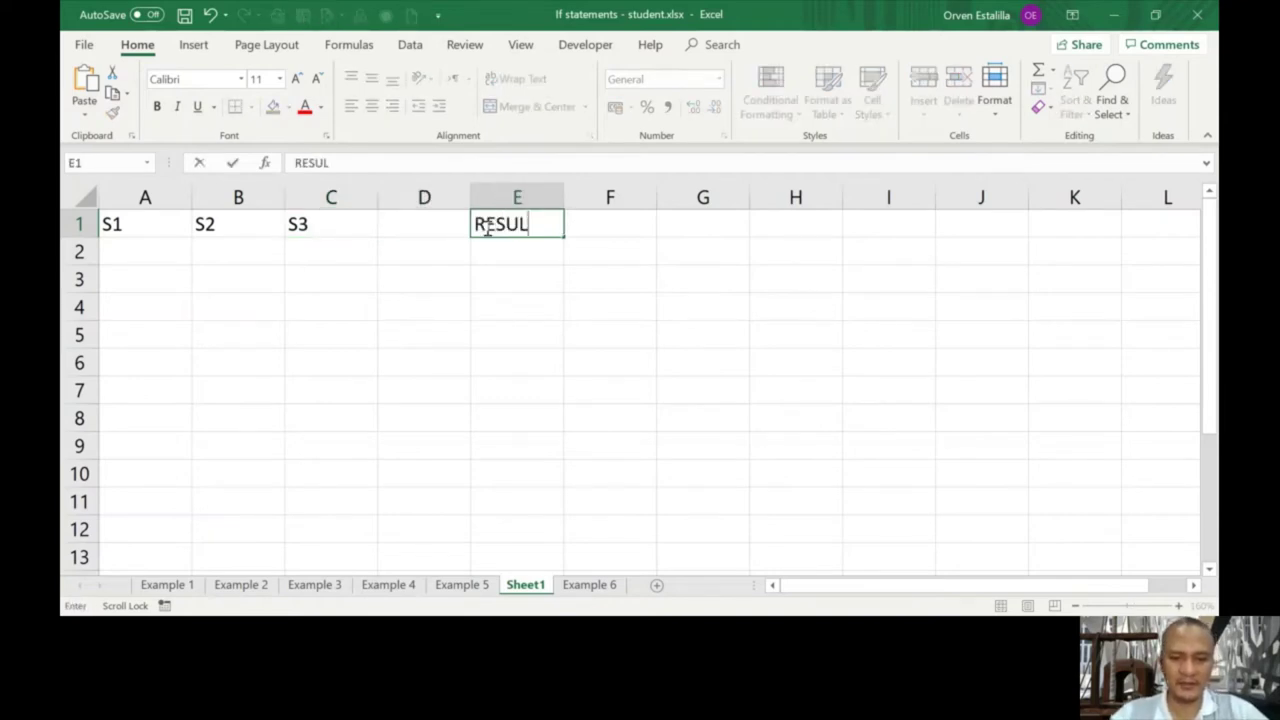
text(T)
click(155, 252)
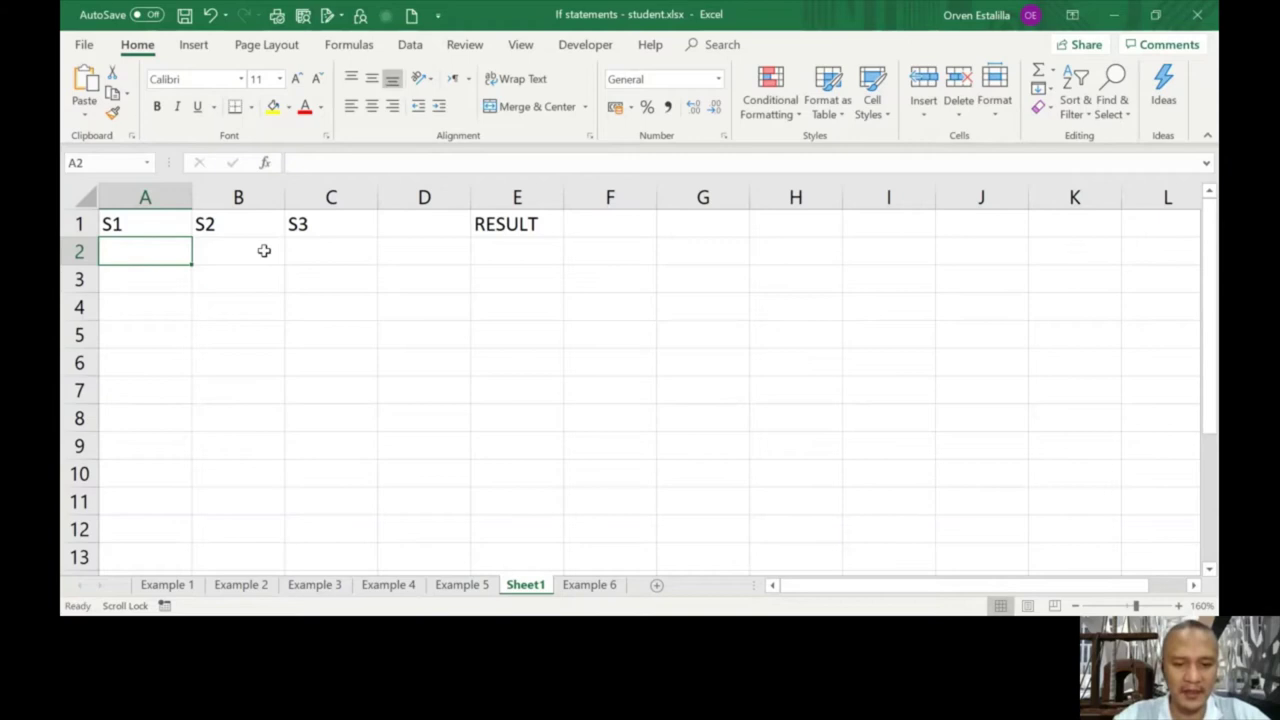
Fill A2, B2 and C2 with YES by typing it once and copy-pasting.
text(YES)
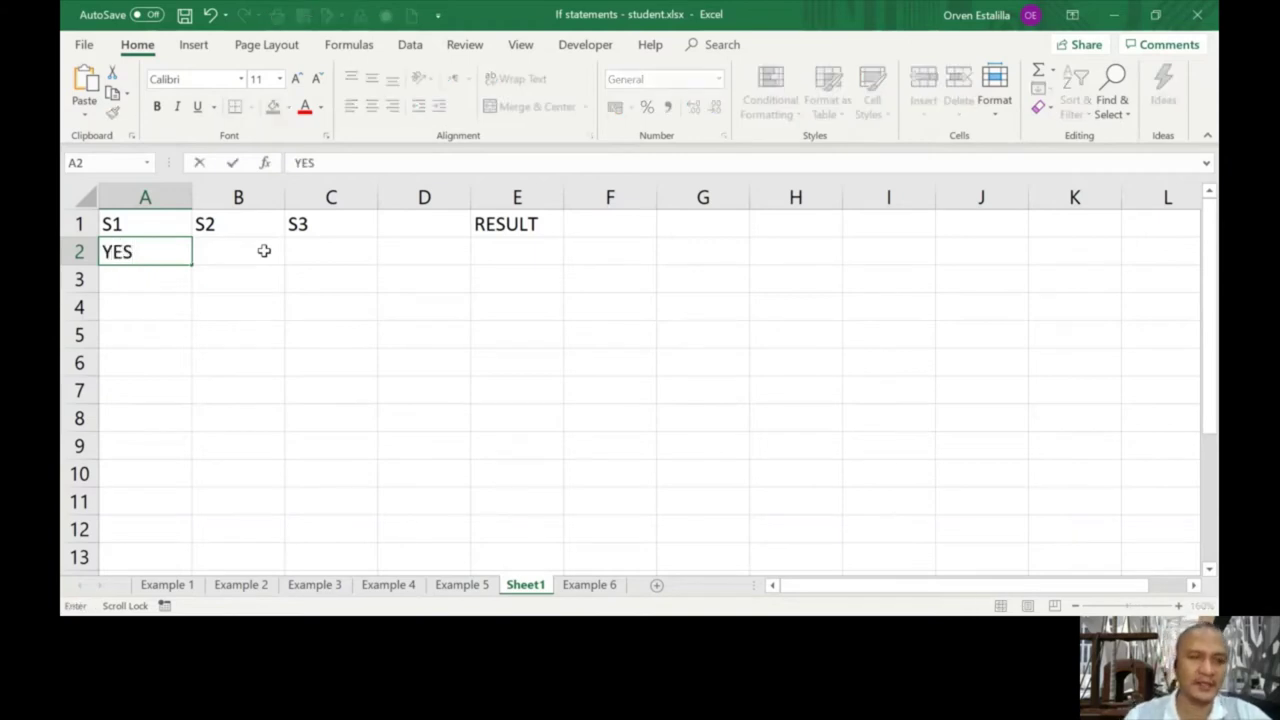
key(Tab)
click(180, 252)
key(ctrl+c)
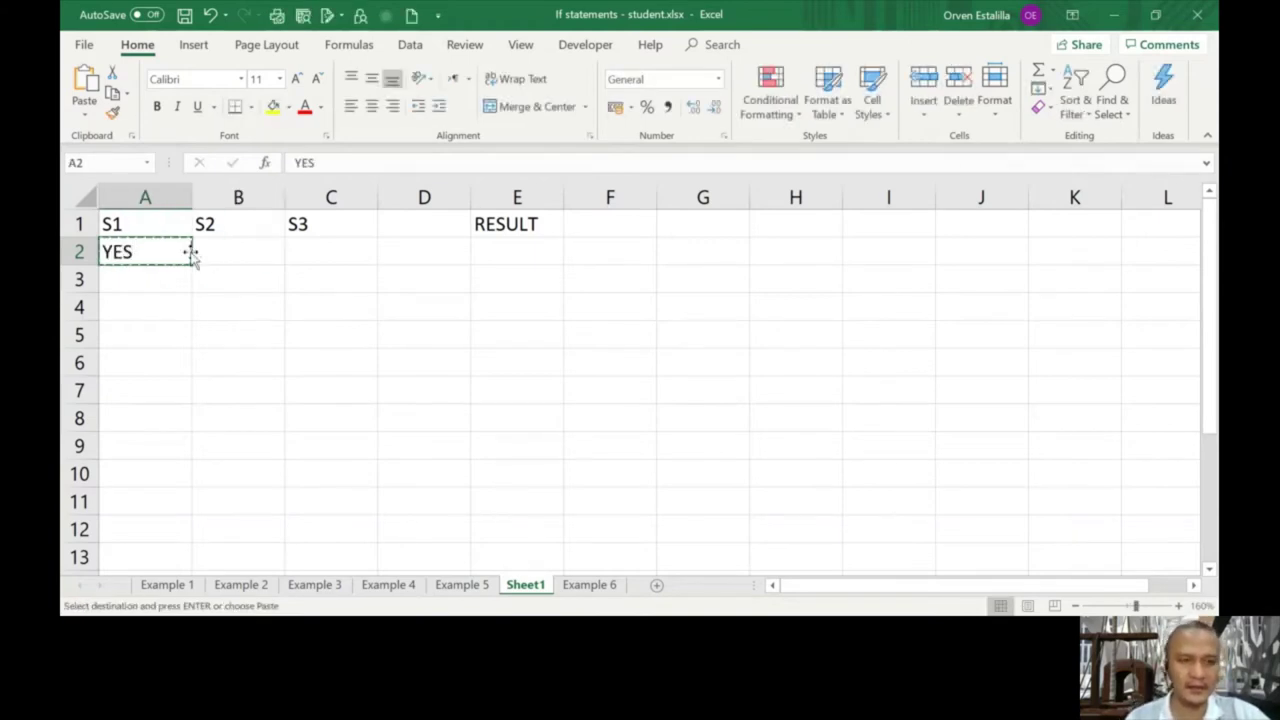
scroll(190, 252, right, 1)
click(190, 252)
key(ctrl+v)
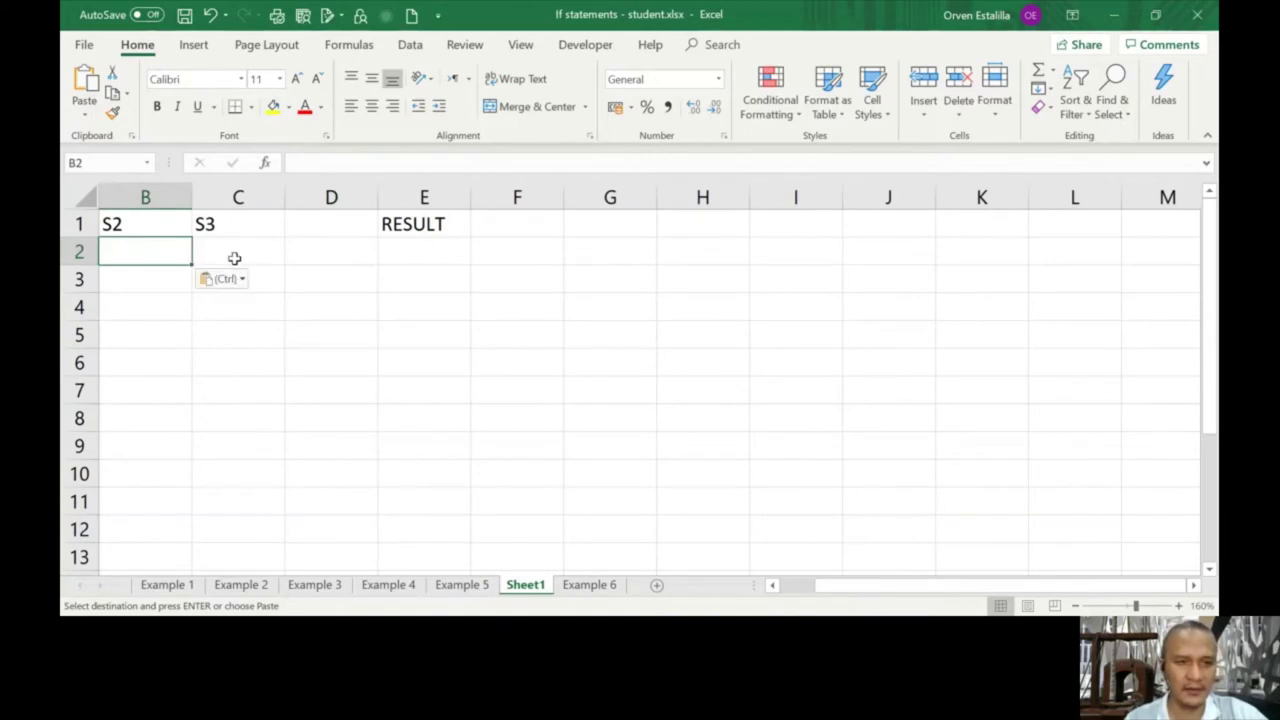
click(258, 246)
key(ctrl+v)
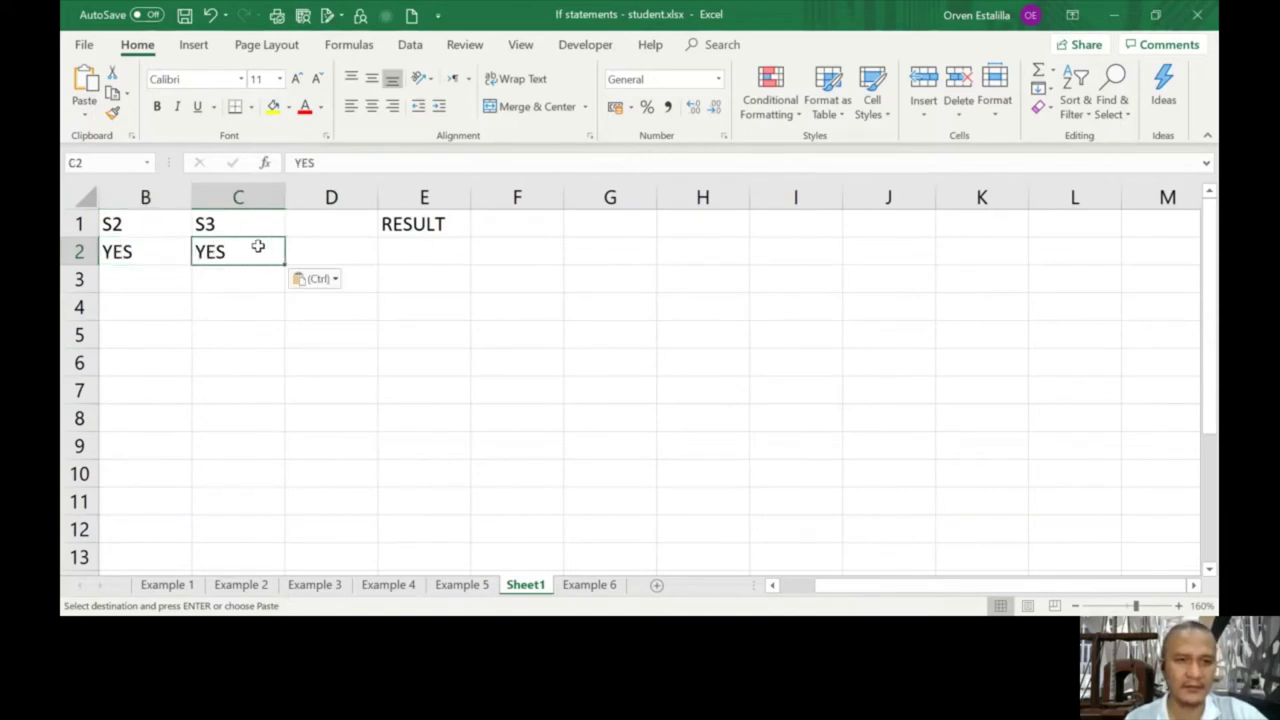
Enter 9% as the RESULT in E2, then zoom out to show more cells.
click(434, 246)
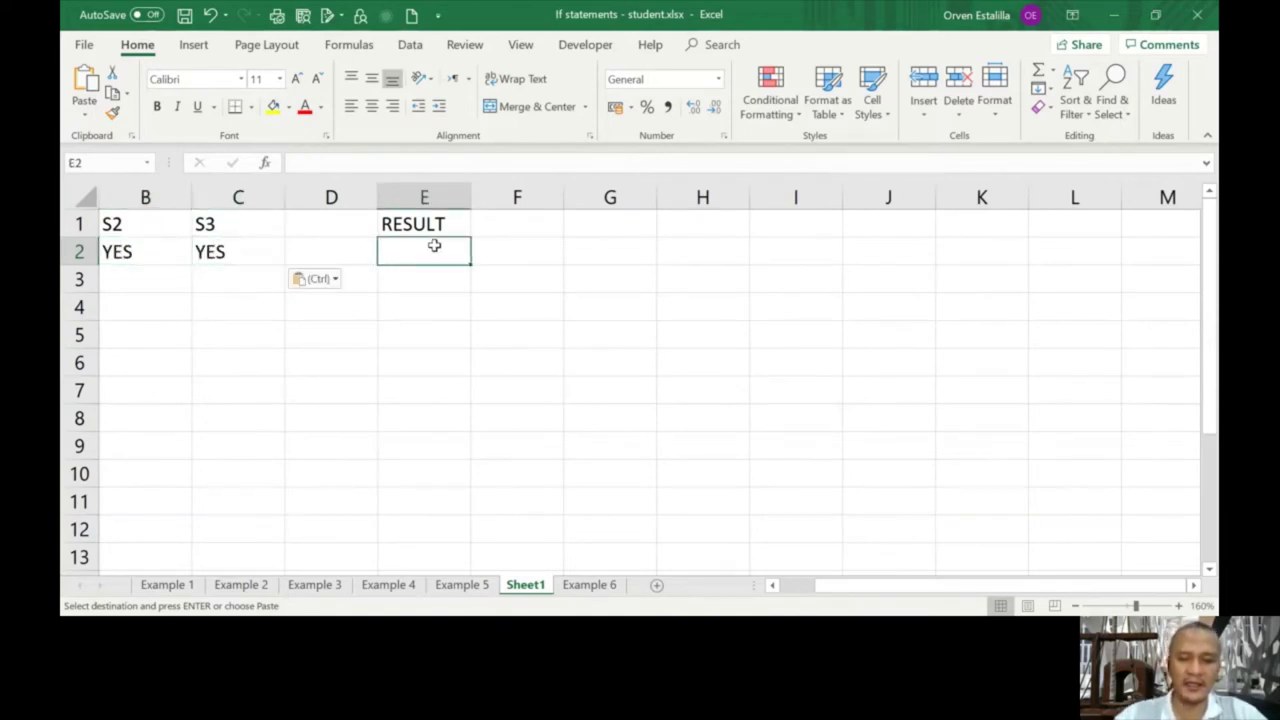
text(9)
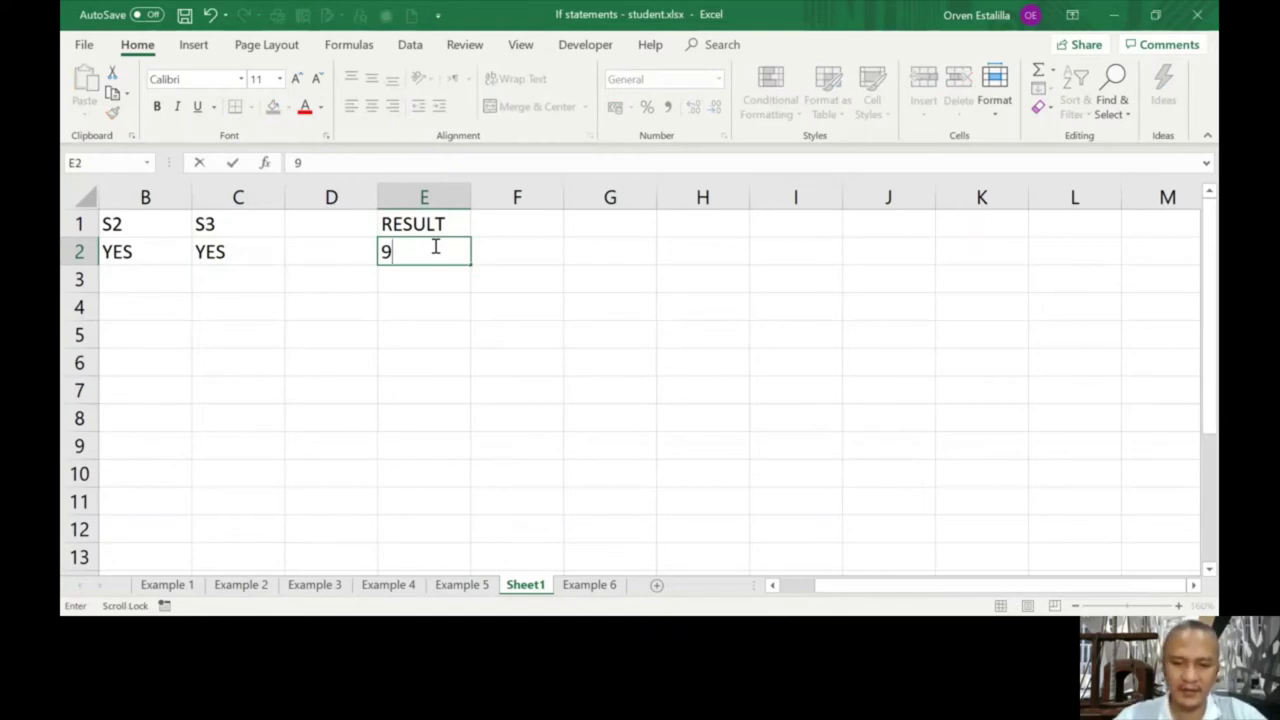
text(%)
key(Return)
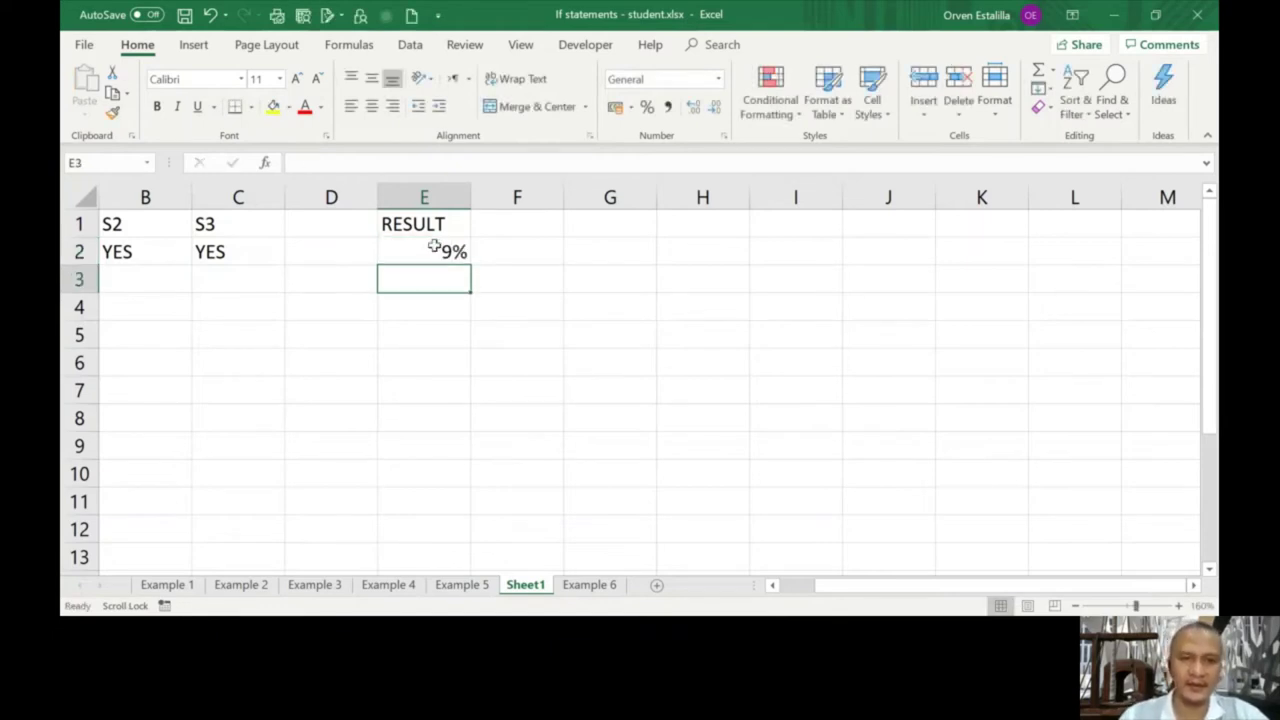
drag(920, 586, 882, 586)
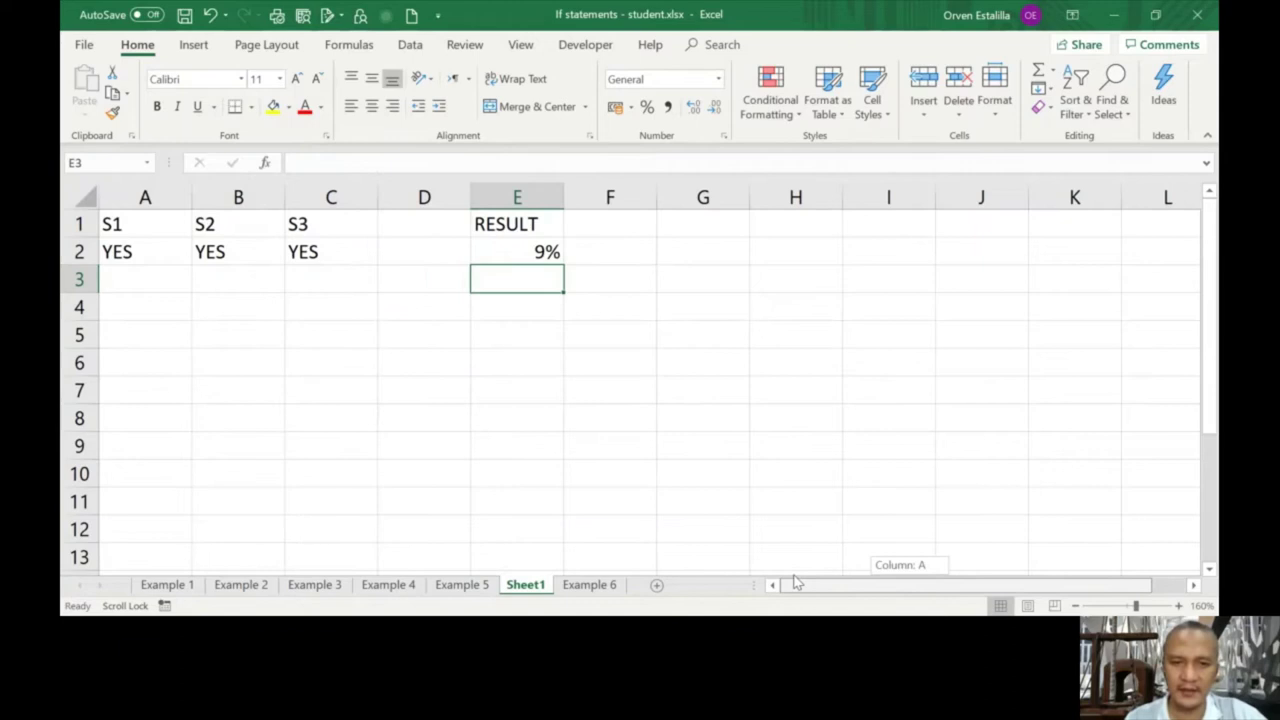
click(148, 278)
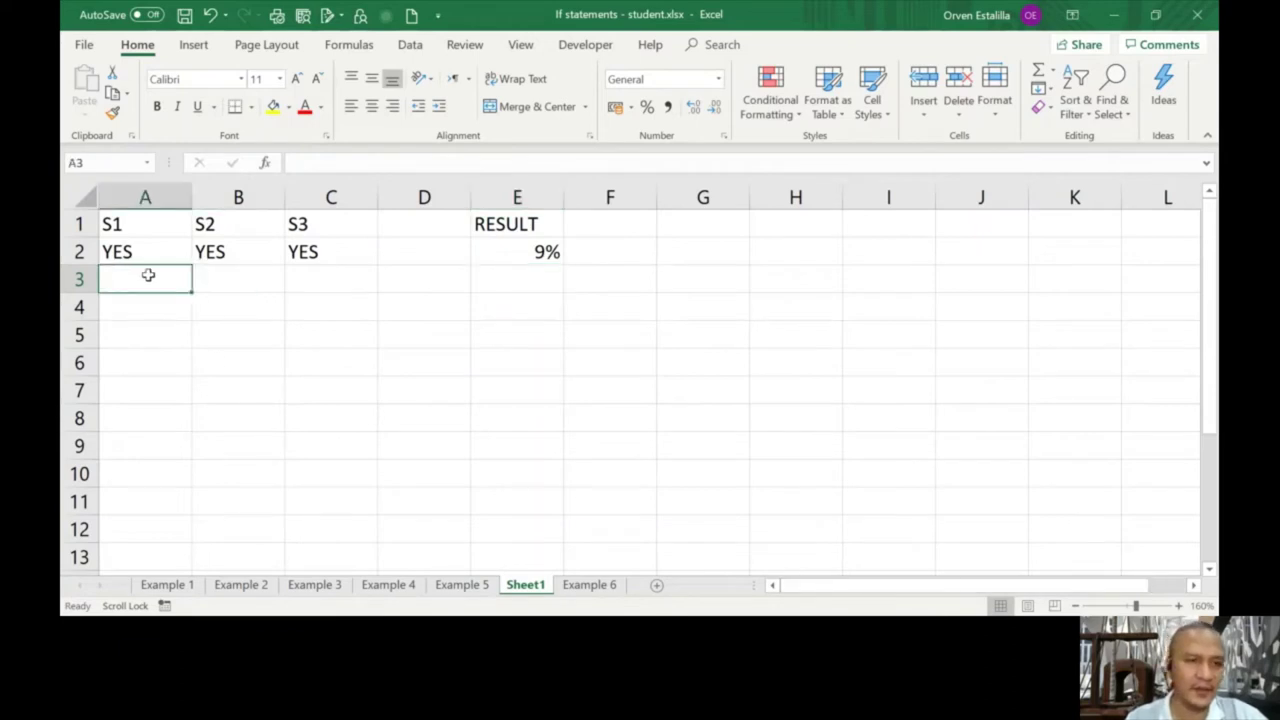
click(1075, 606)
click(1075, 606)
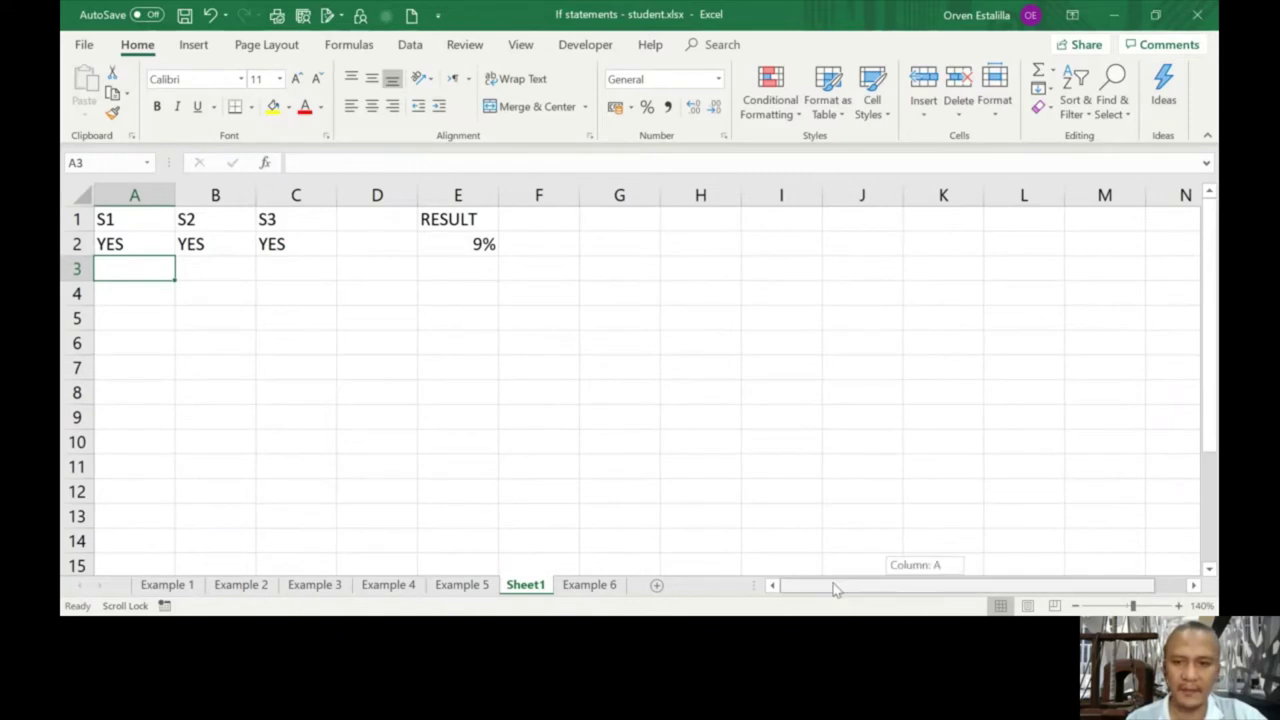
click(138, 293)
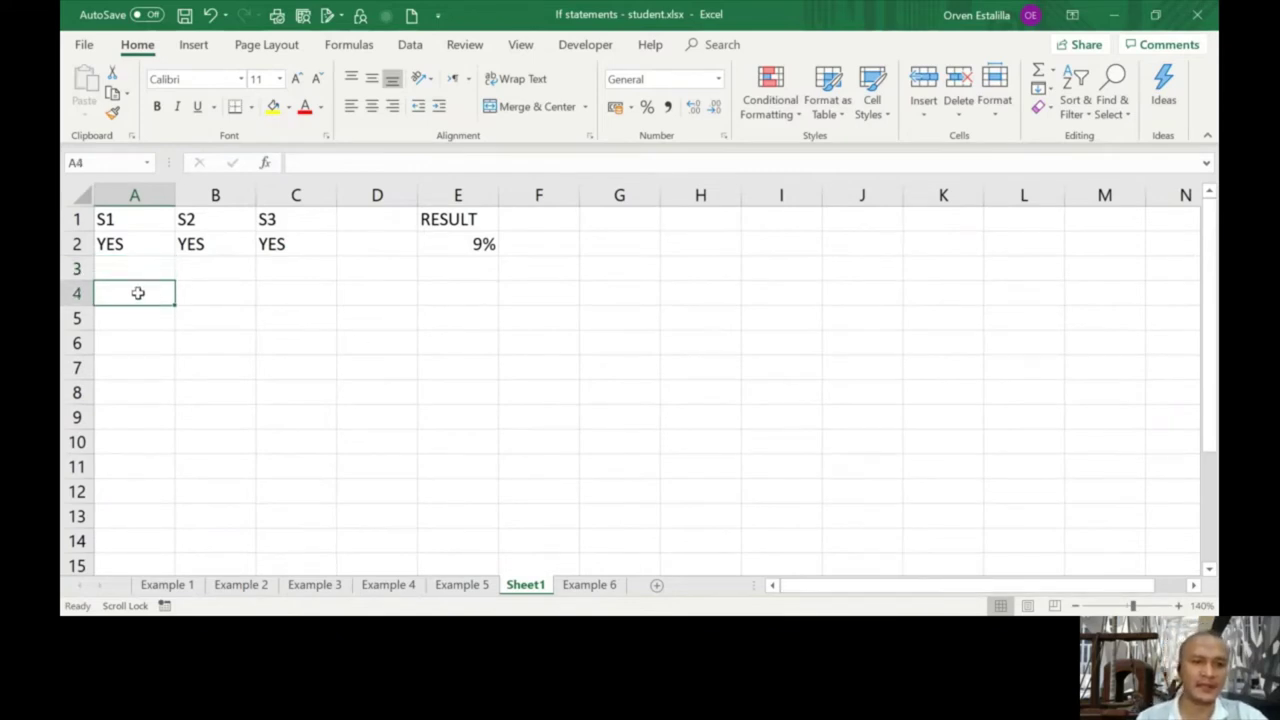
Fill A3, B3 and C3 with NO by typing it once and copy-pasting.
click(141, 268)
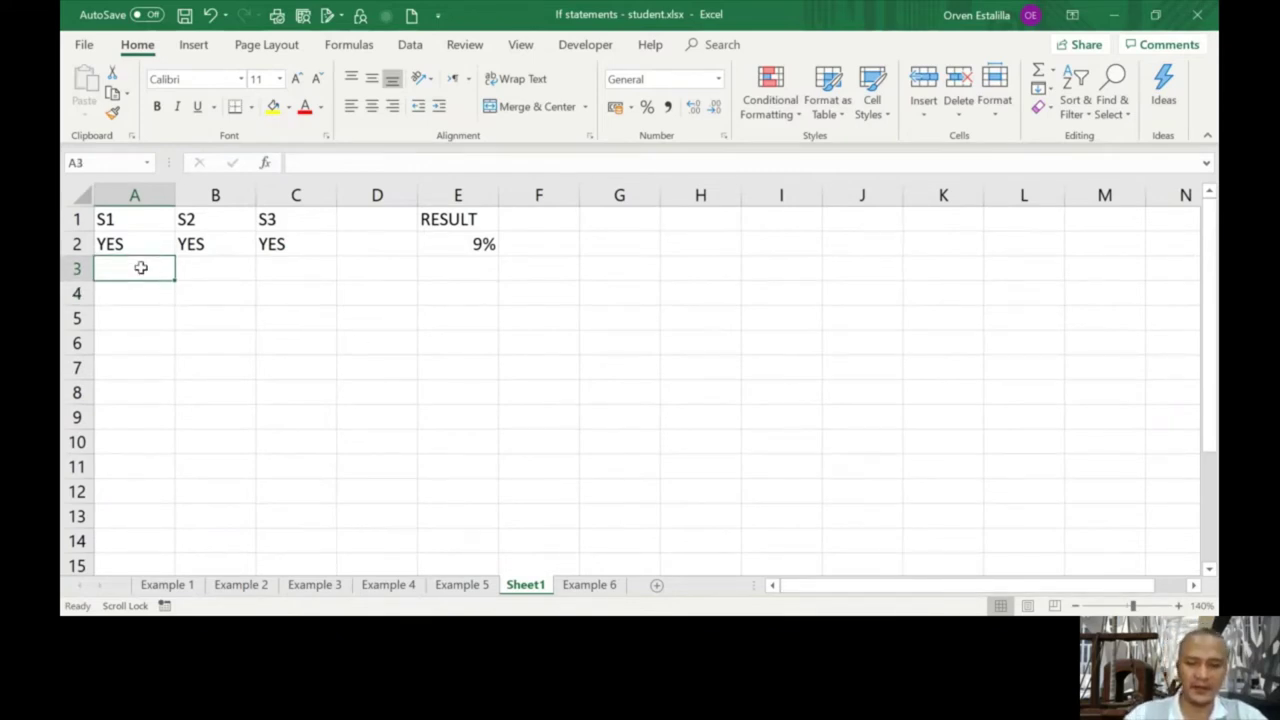
text(NO)
scroll(141, 268, right, 2)
scroll(141, 268, left, 2)
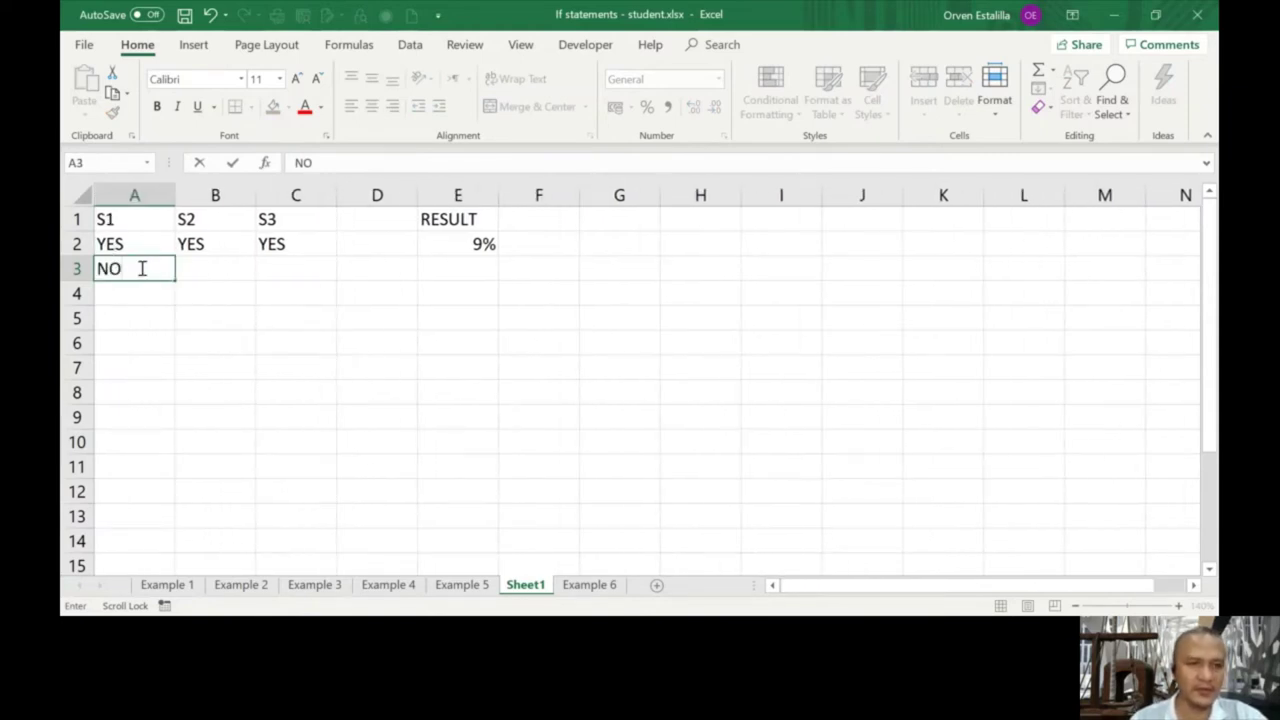
click(200, 274)
click(143, 263)
key(ctrl+c)
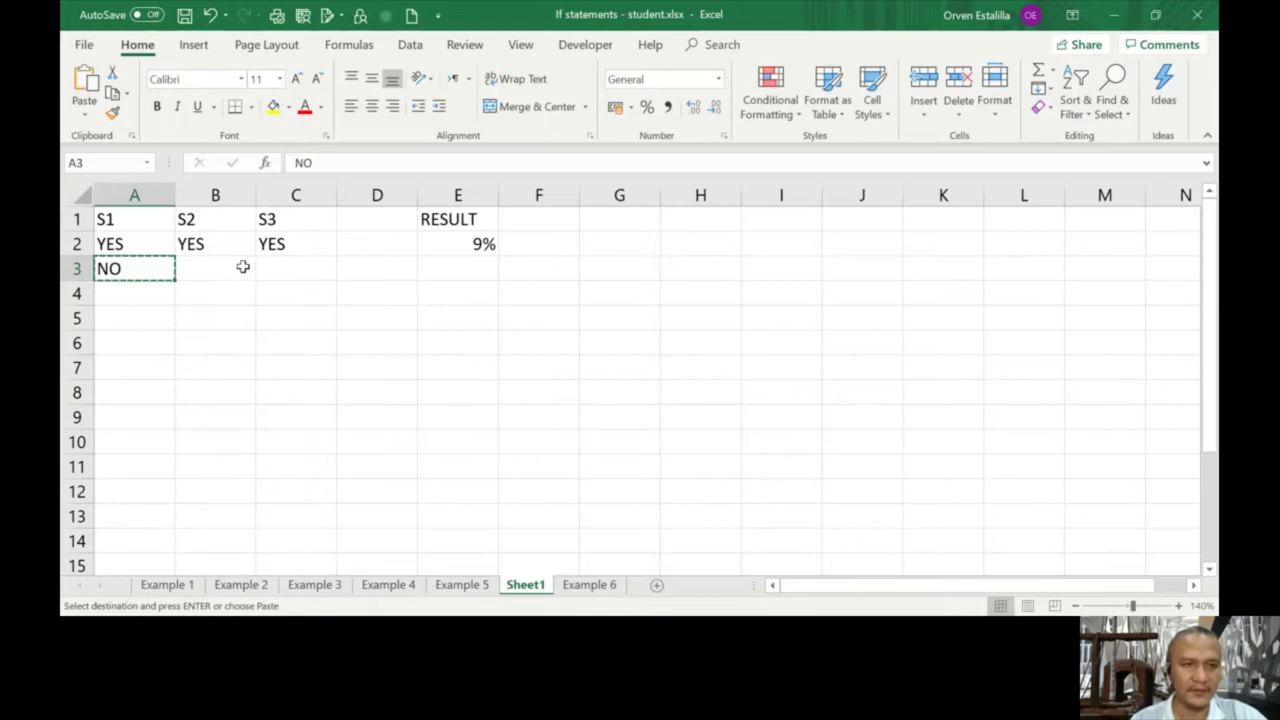
click(240, 267)
key(ctrl+v)
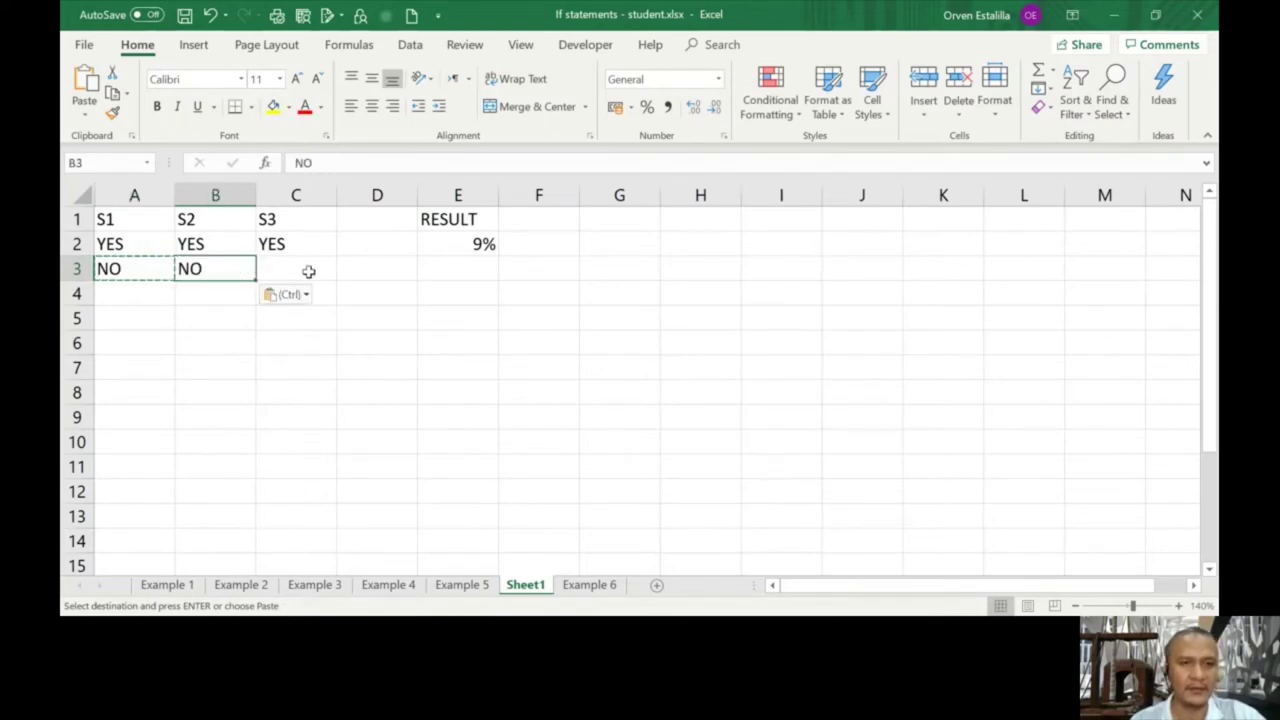
click(309, 271)
key(ctrl+v)
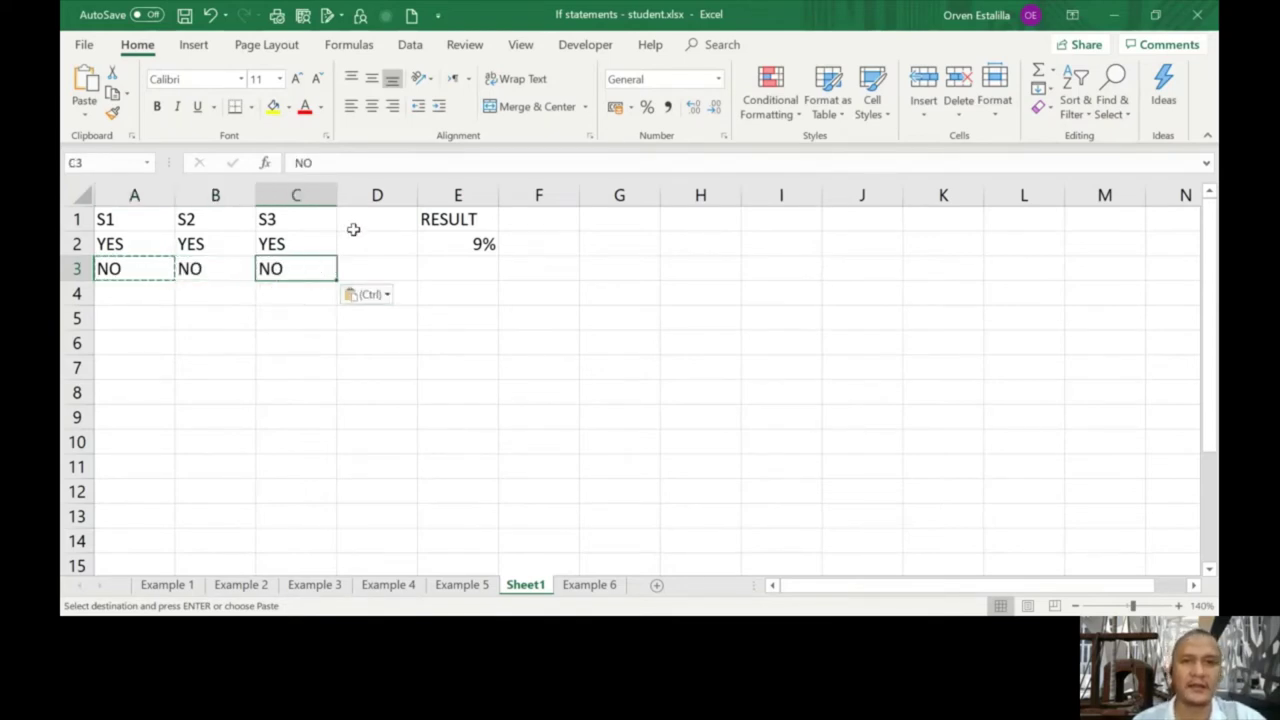
Enter 'No Bonus' as the RESULT in E3.
click(481, 269)
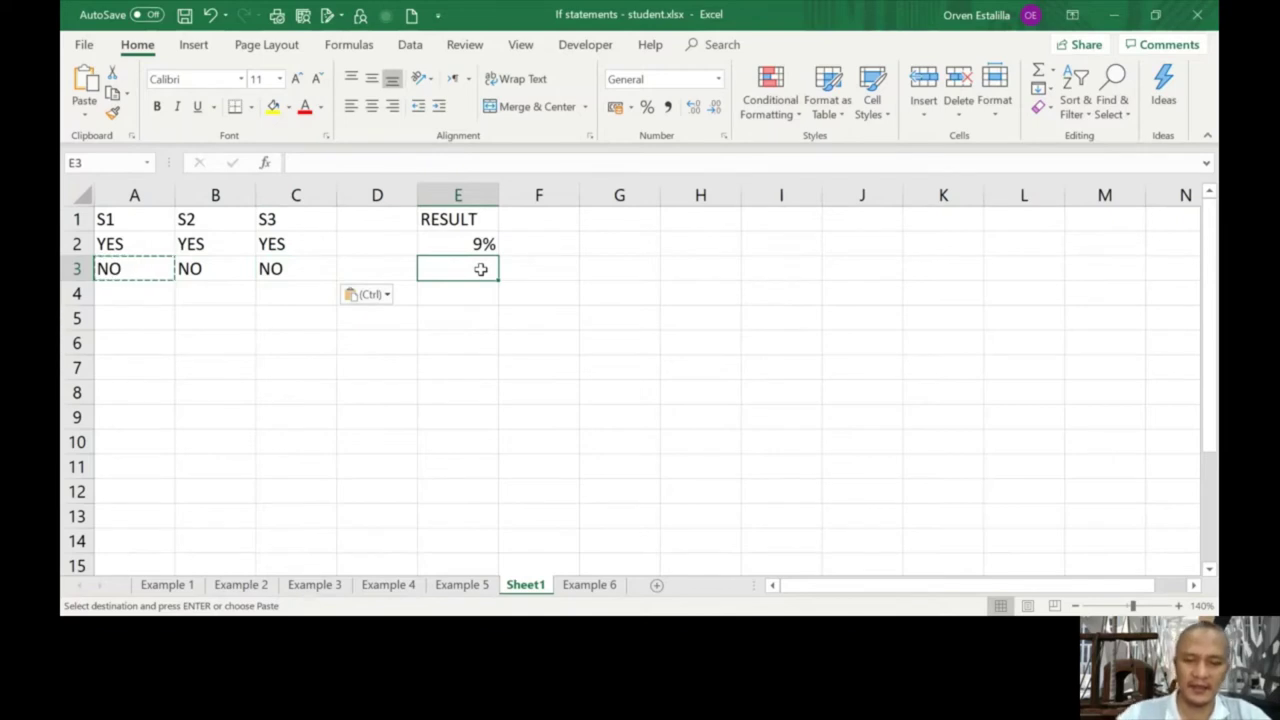
text(No Bonus)
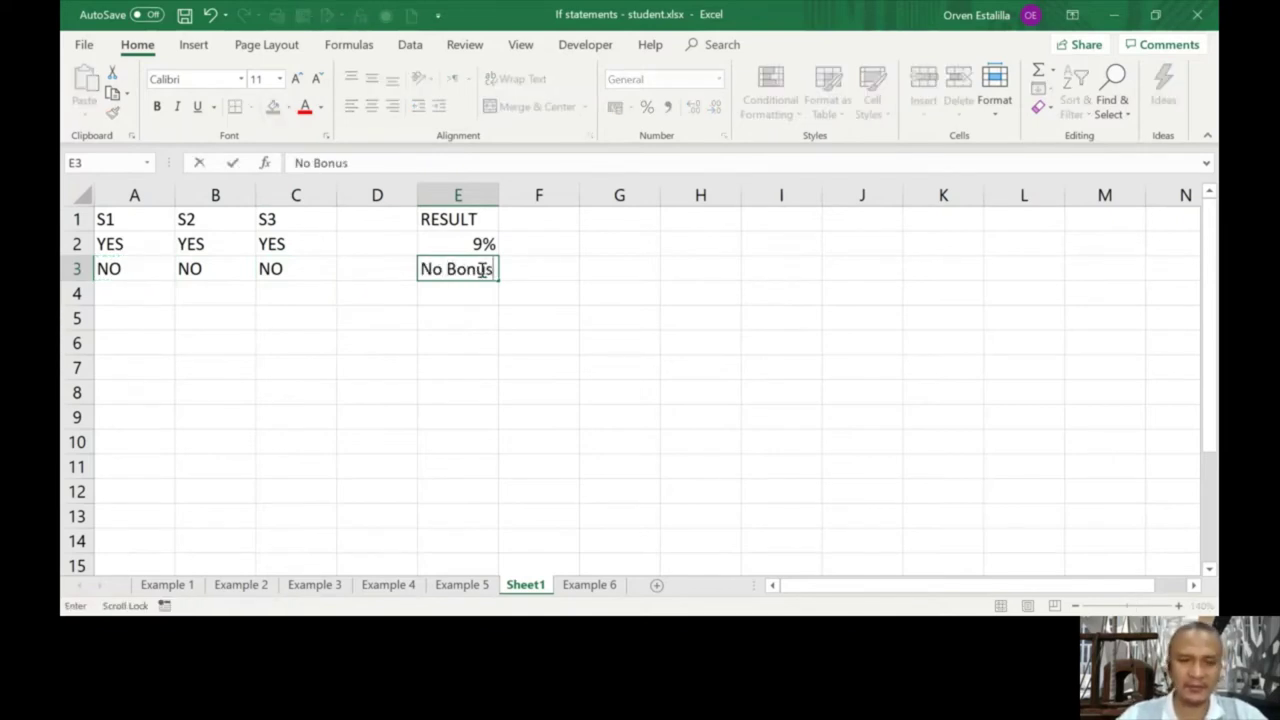
click(457, 346)
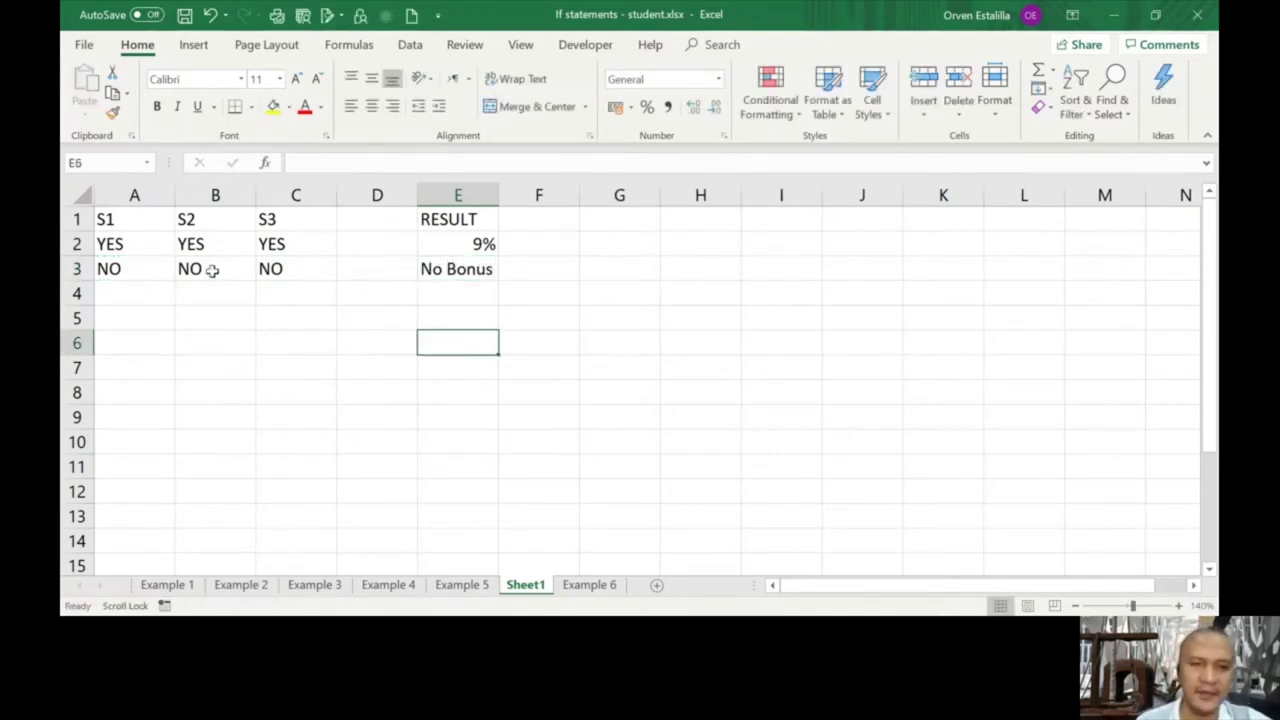
Fill row 5 with YES, No, NO under S1, S2 and S3.
click(135, 316)
text(Y)
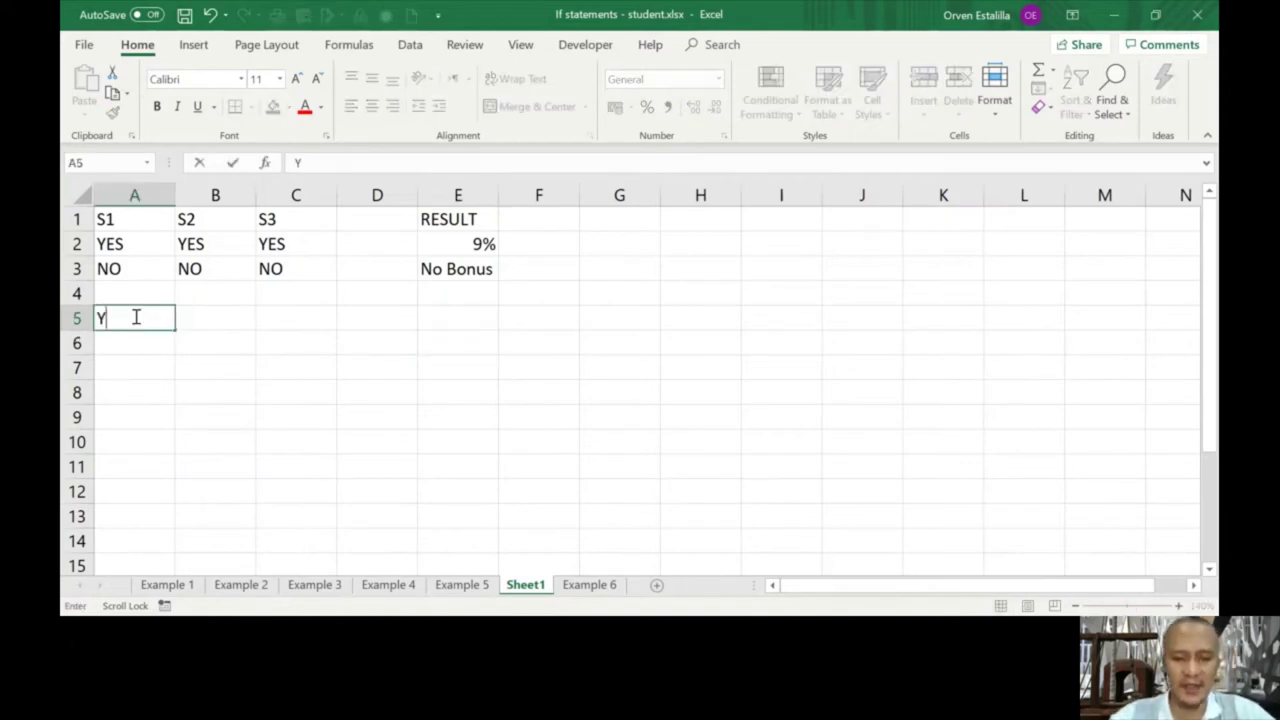
text(ES)
click(208, 320)
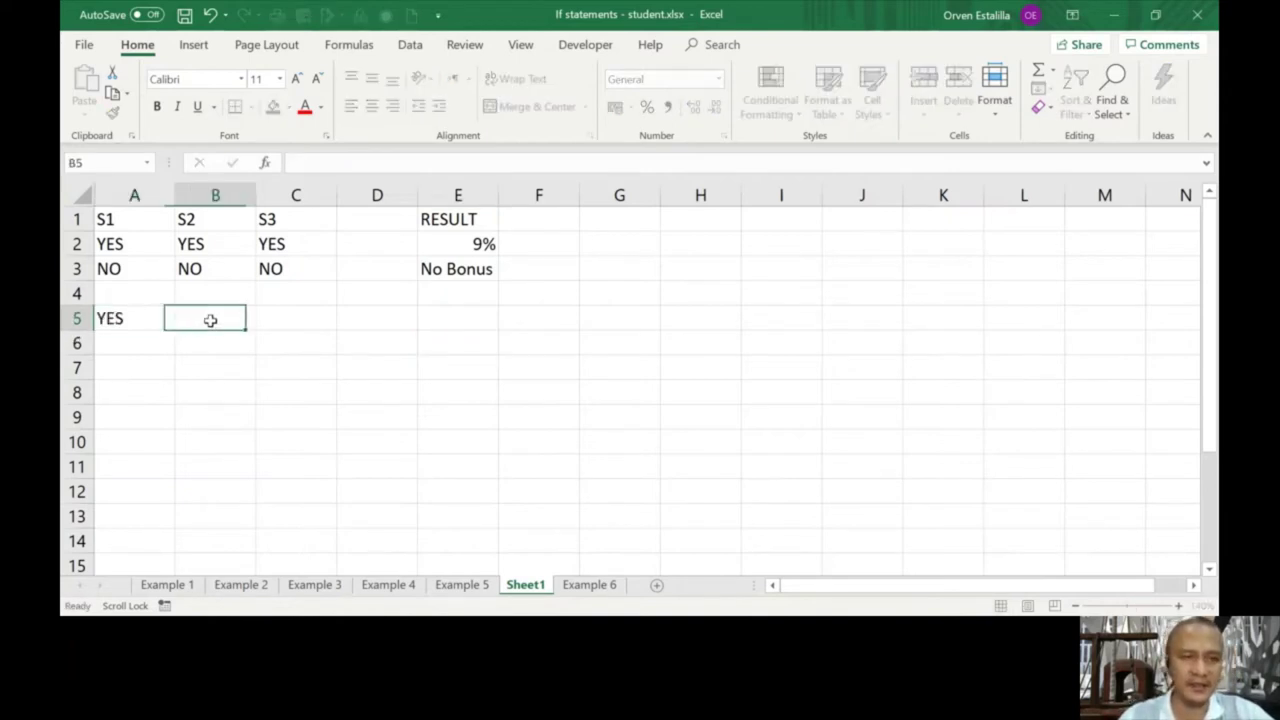
text(No)
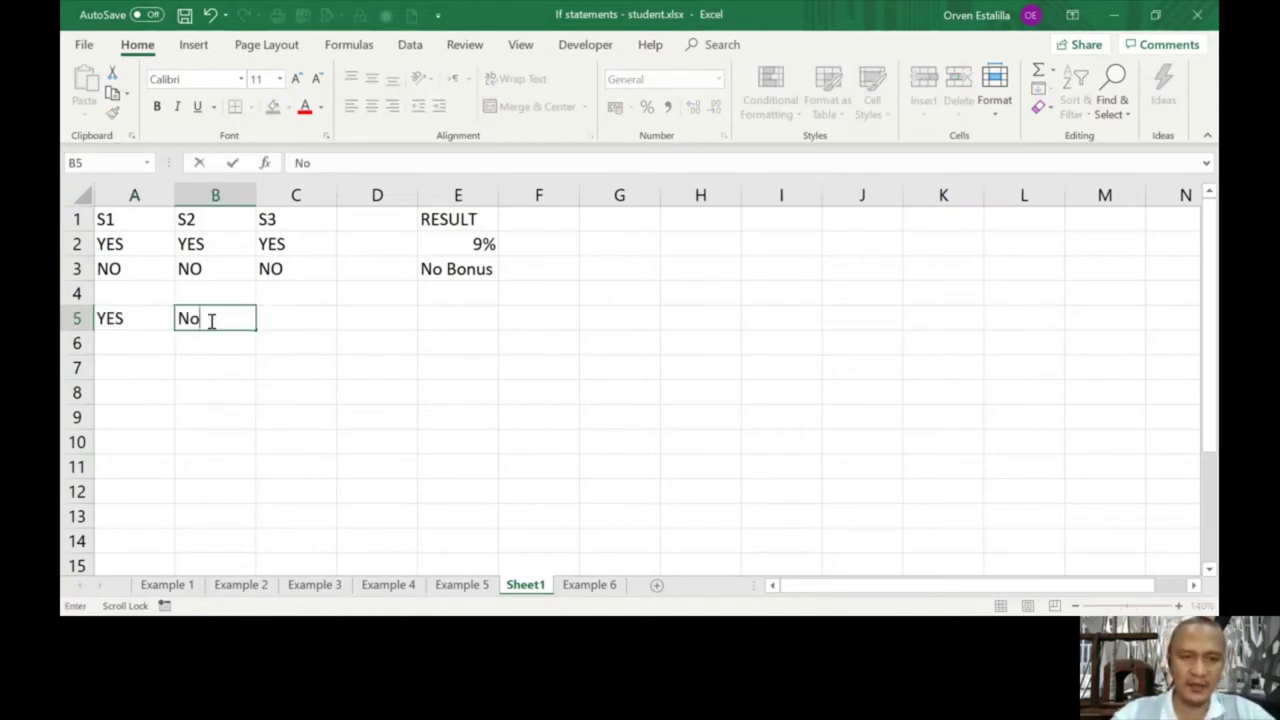
click(320, 316)
text(NO)
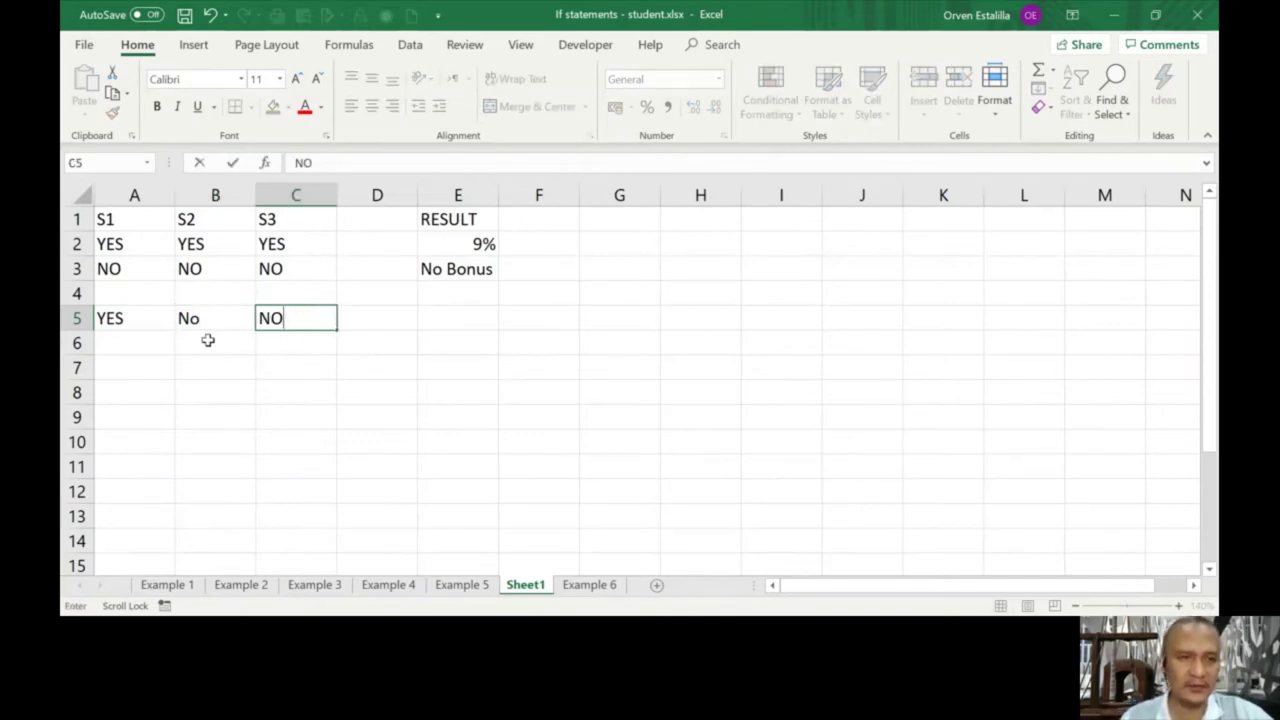
click(137, 344)
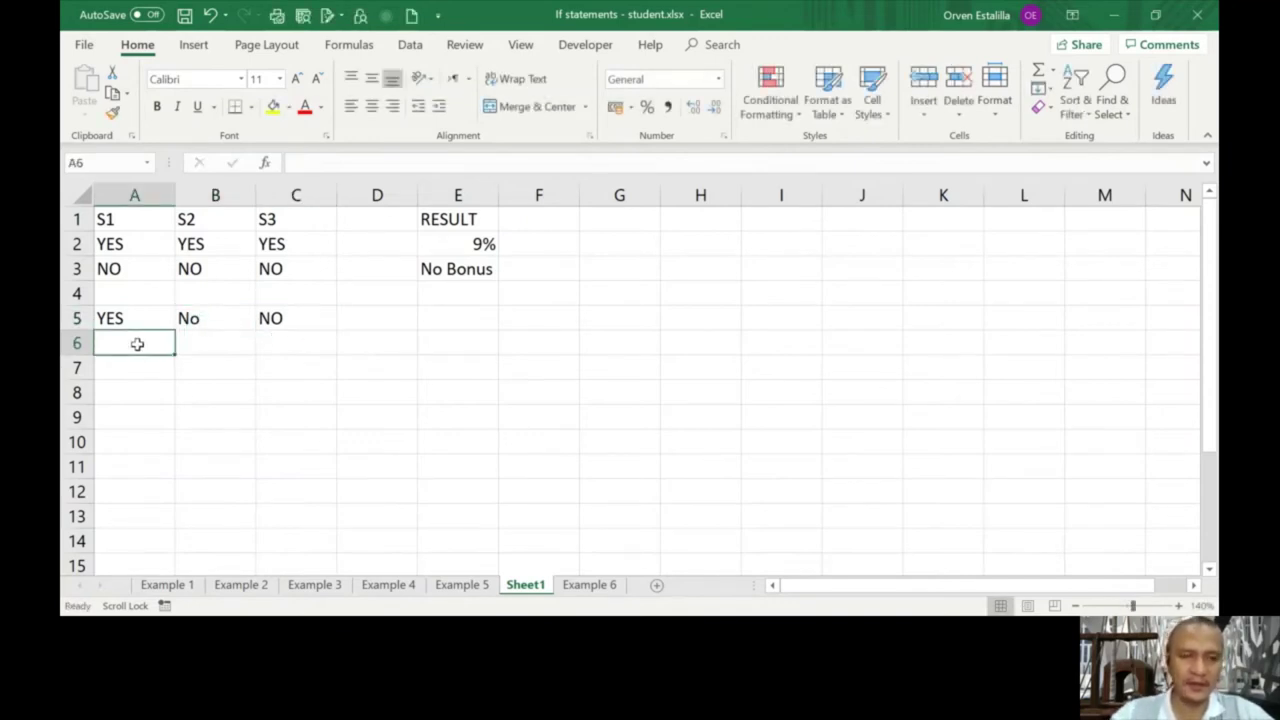
Fill row 6 with NO, YES, NO under S1, S2 and S3.
text(NO)
click(198, 348)
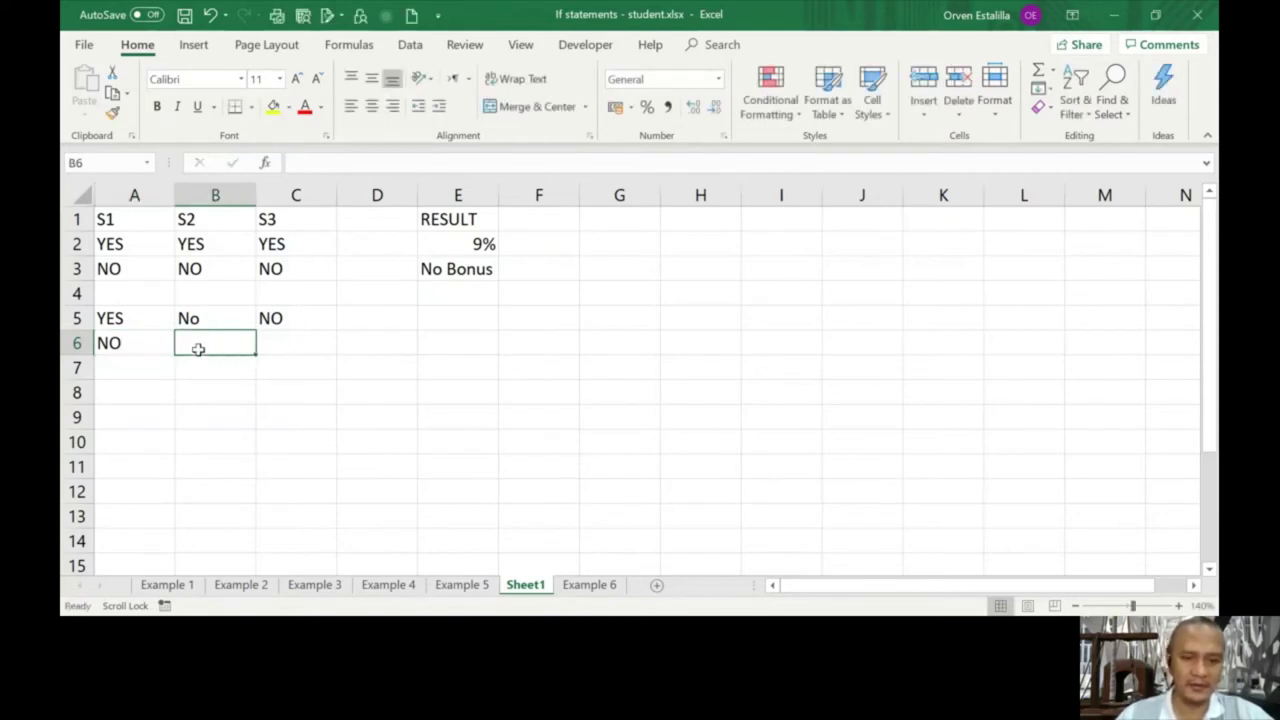
text(YES)
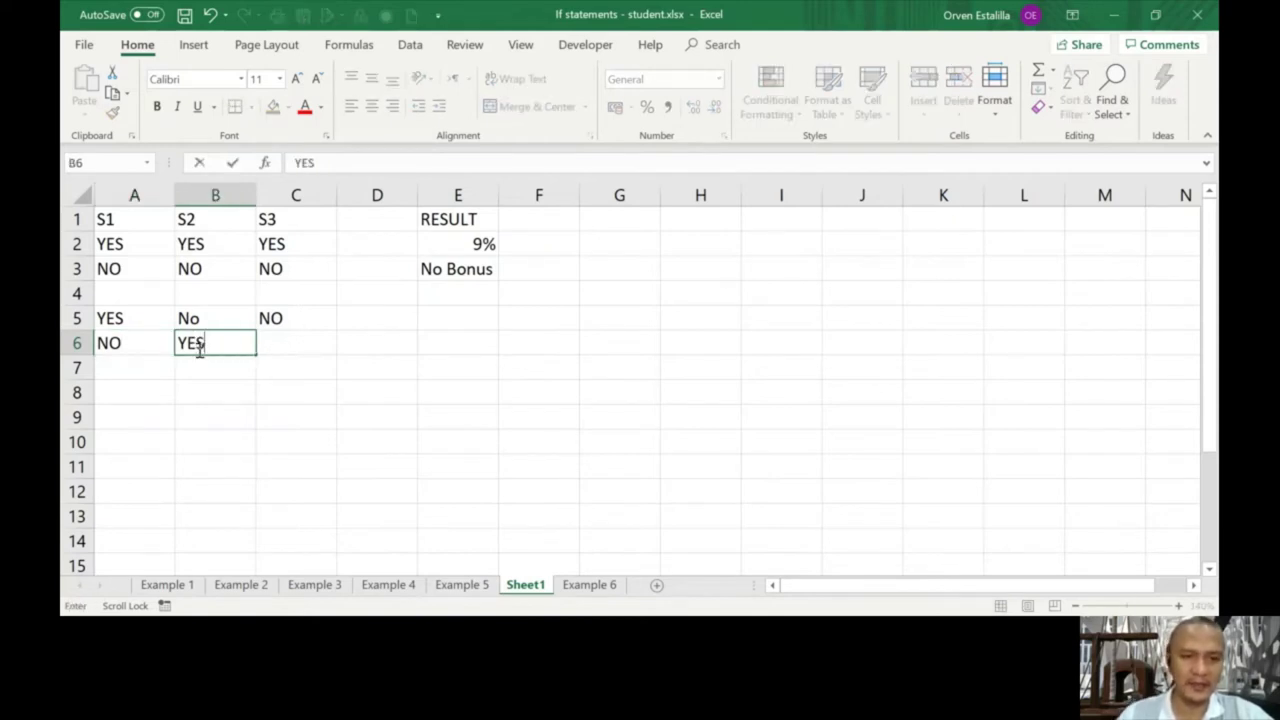
click(286, 342)
text(NO)
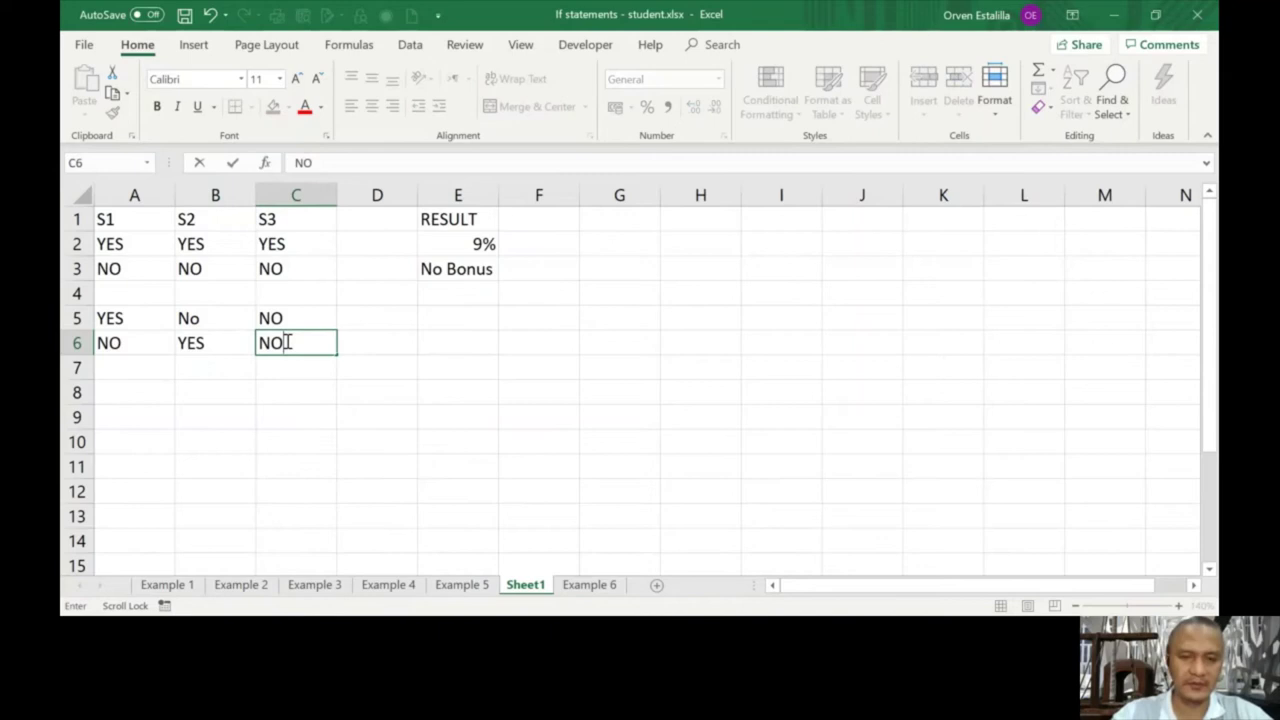
click(130, 366)
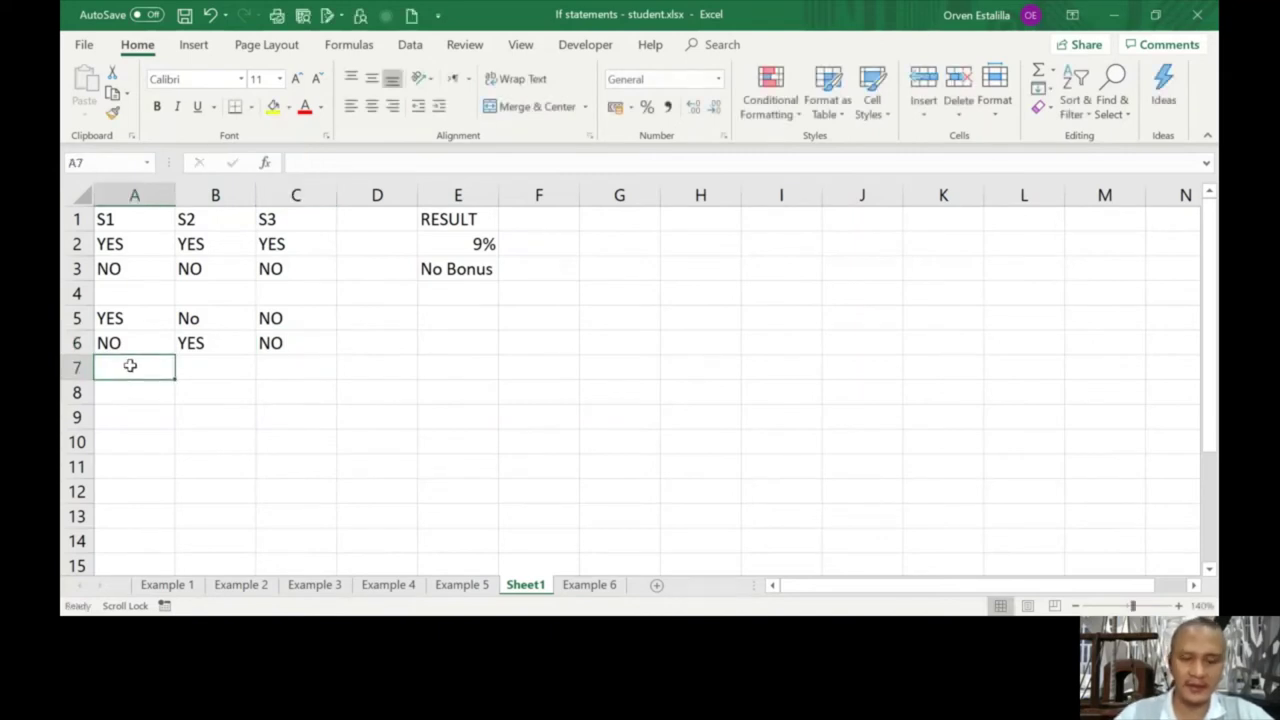
Fill row 7 with NO, NO, YES under S1, S2 and S3.
text(NO)
click(205, 364)
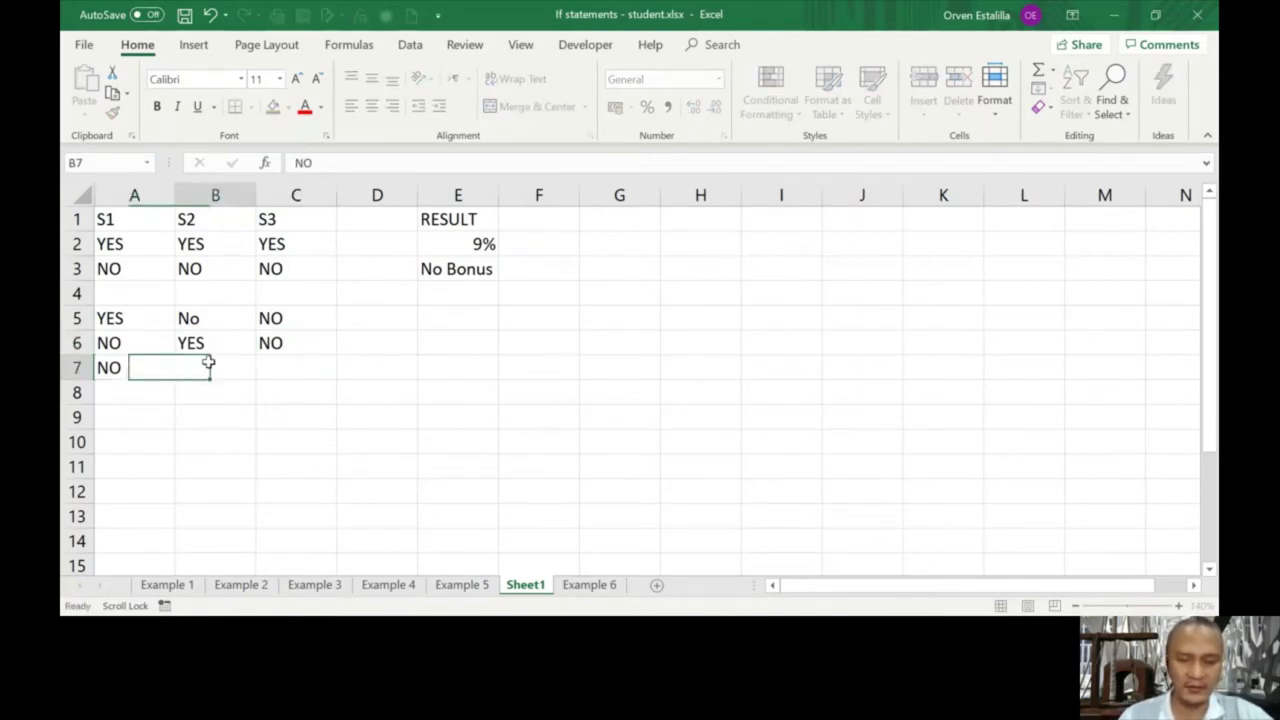
text(NO)
click(285, 376)
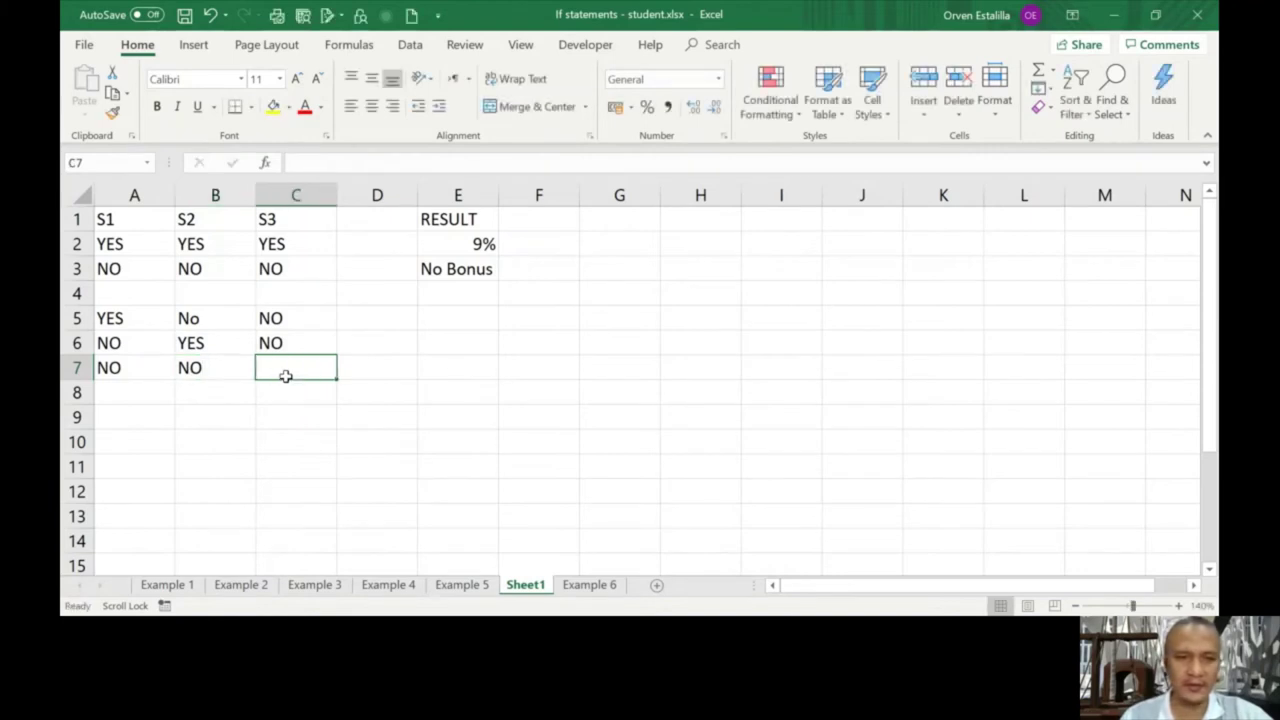
text(YES)
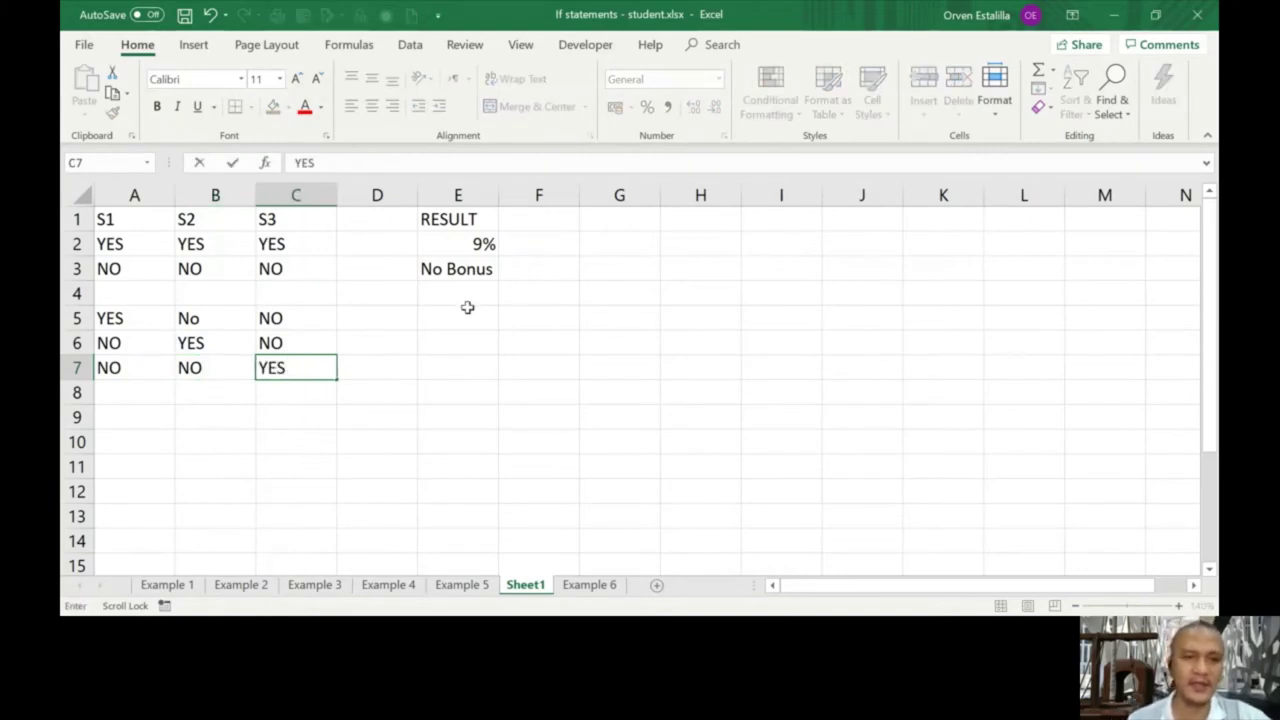
click(435, 312)
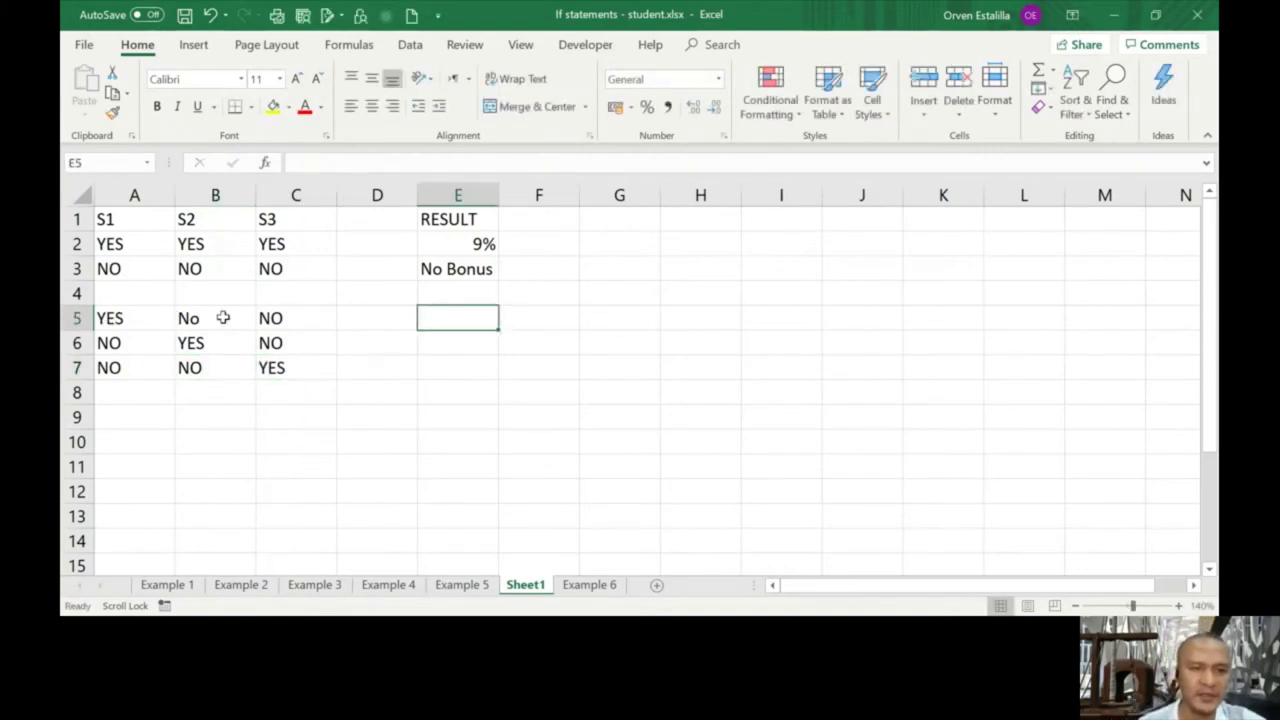
click(172, 318)
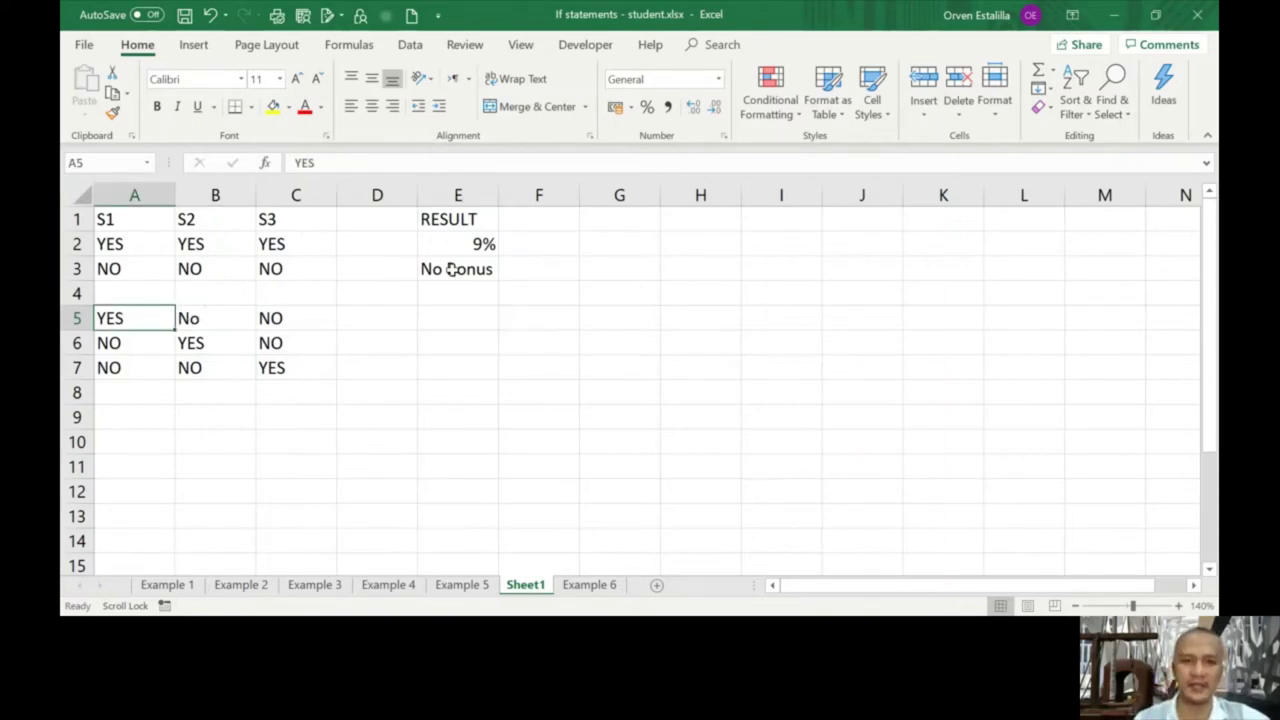
Enter 3% in E5 and merge E5:E7 into one cell, centred horizontally and vertically.
drag(460, 322, 455, 362)
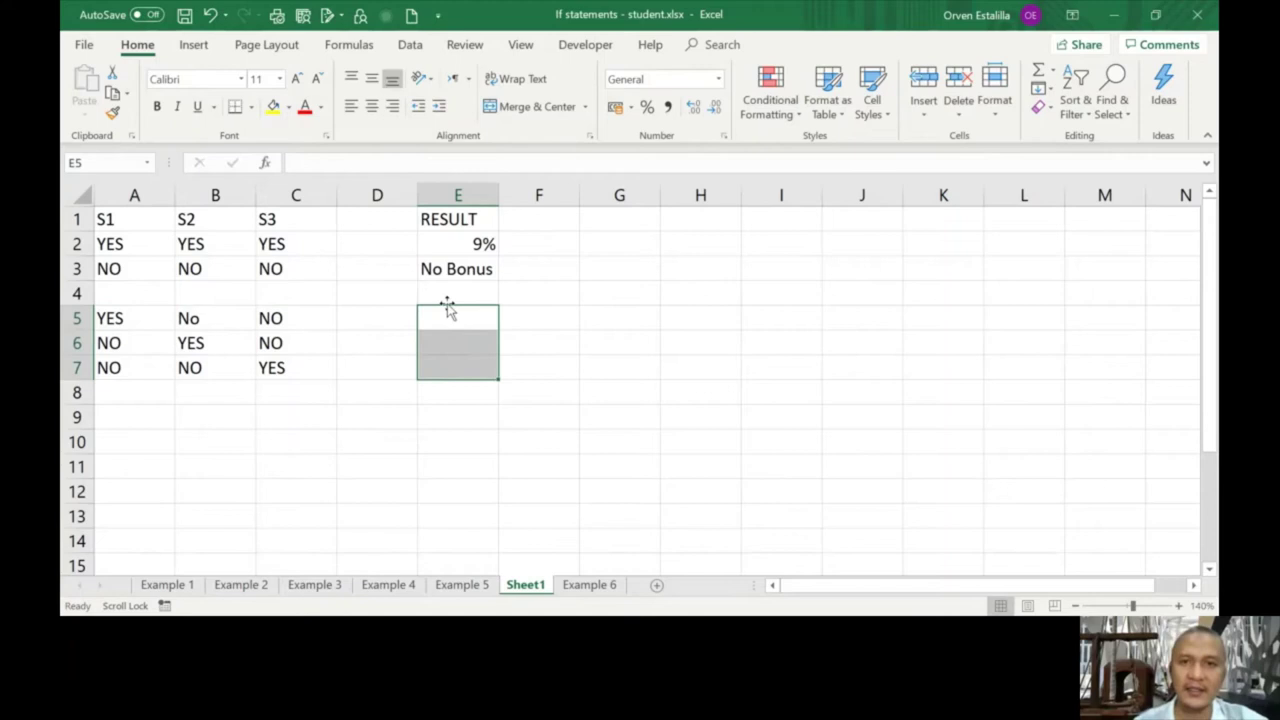
click(449, 320)
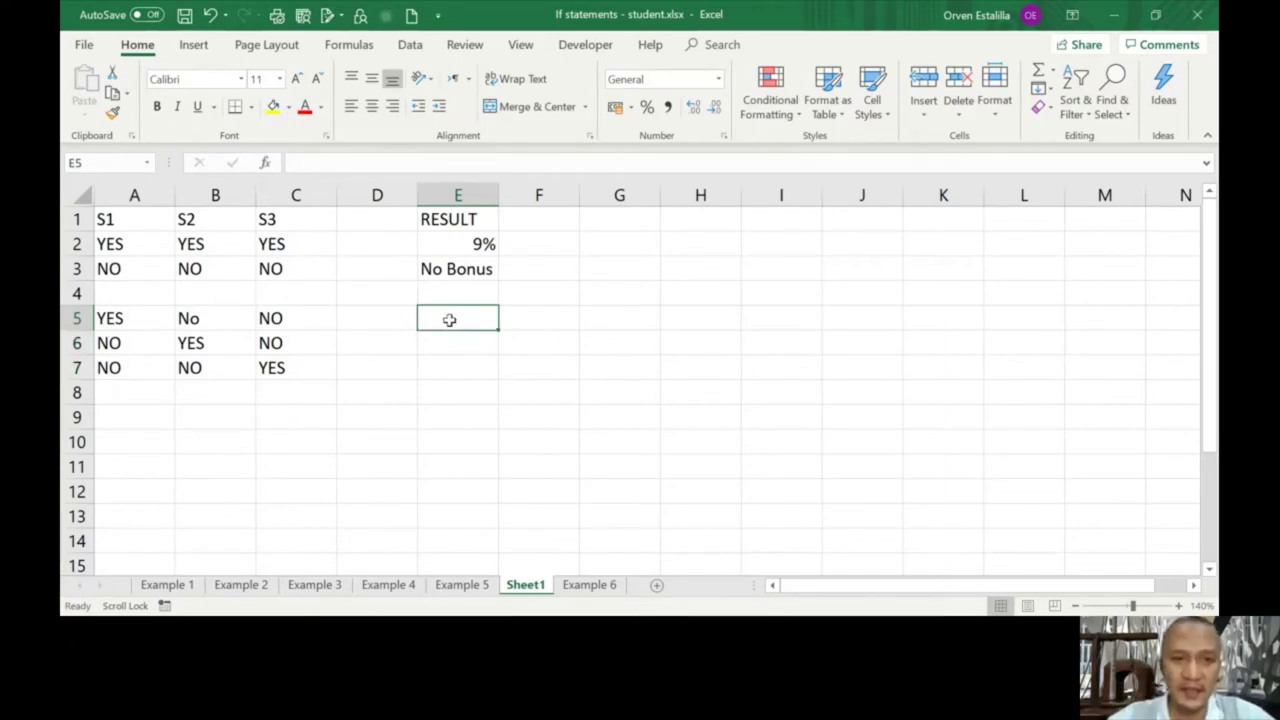
text(3)
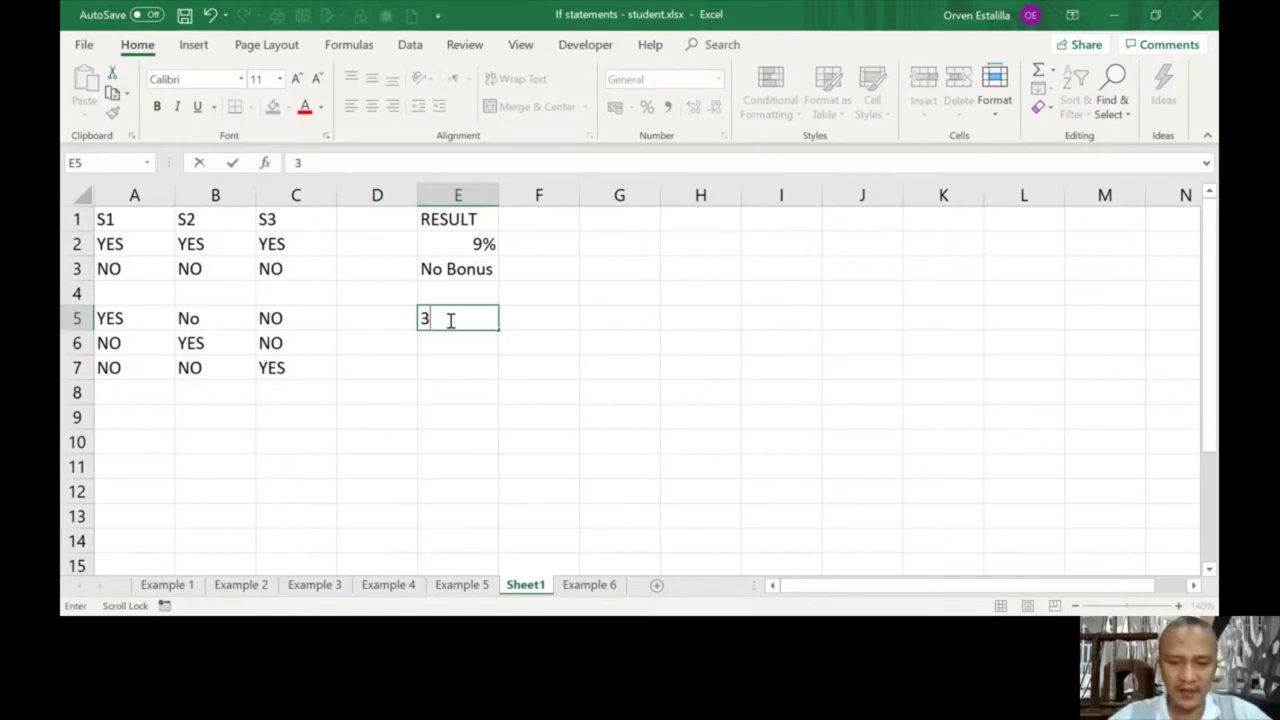
text(%)
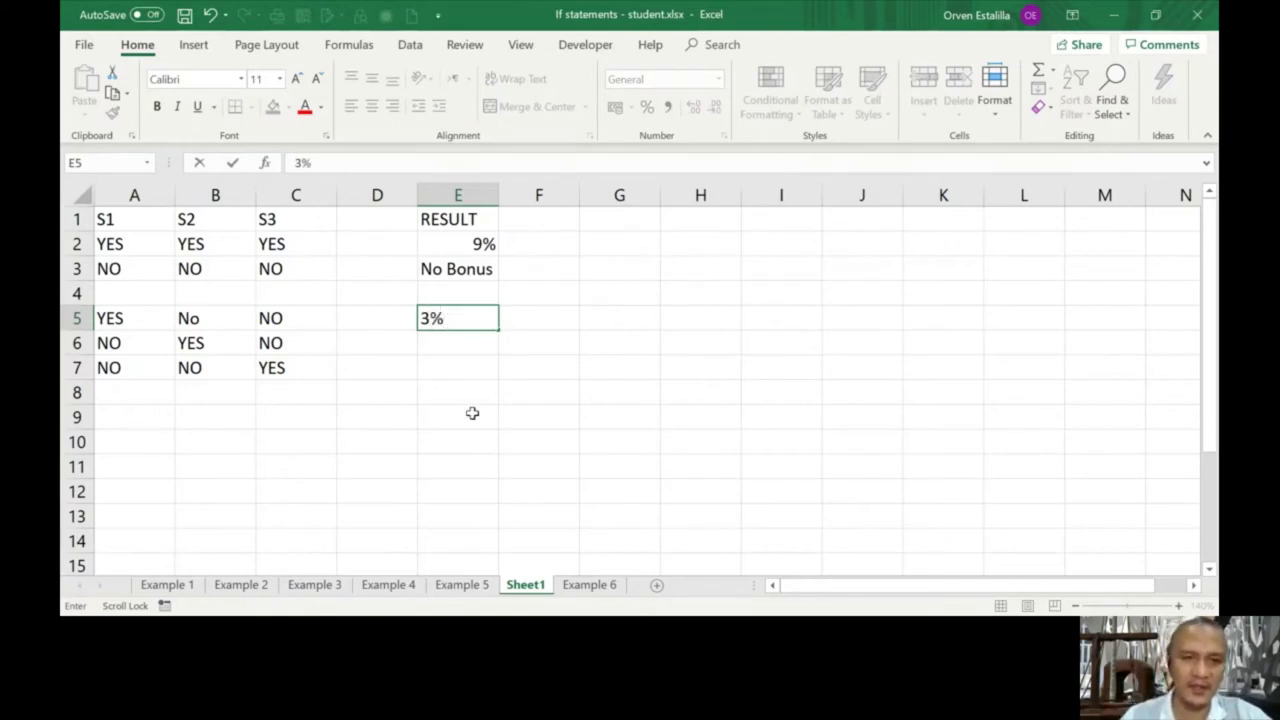
click(471, 395)
drag(470, 320, 468, 358)
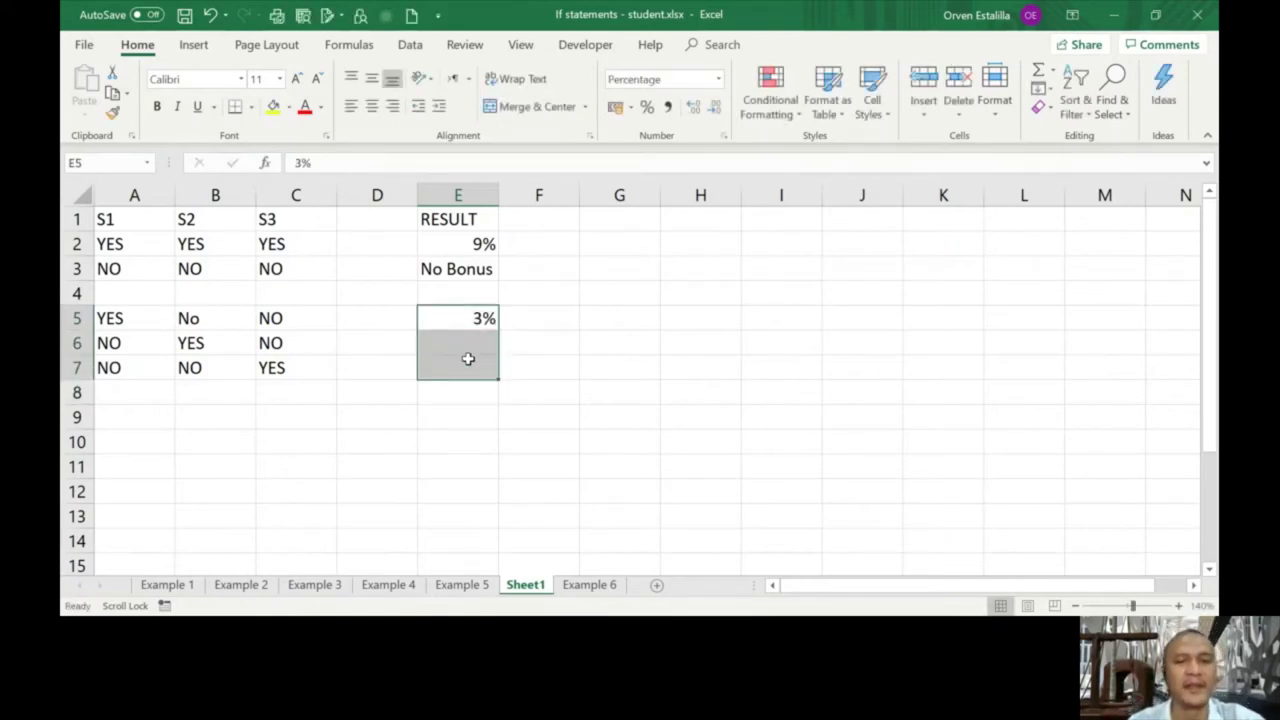
click(531, 106)
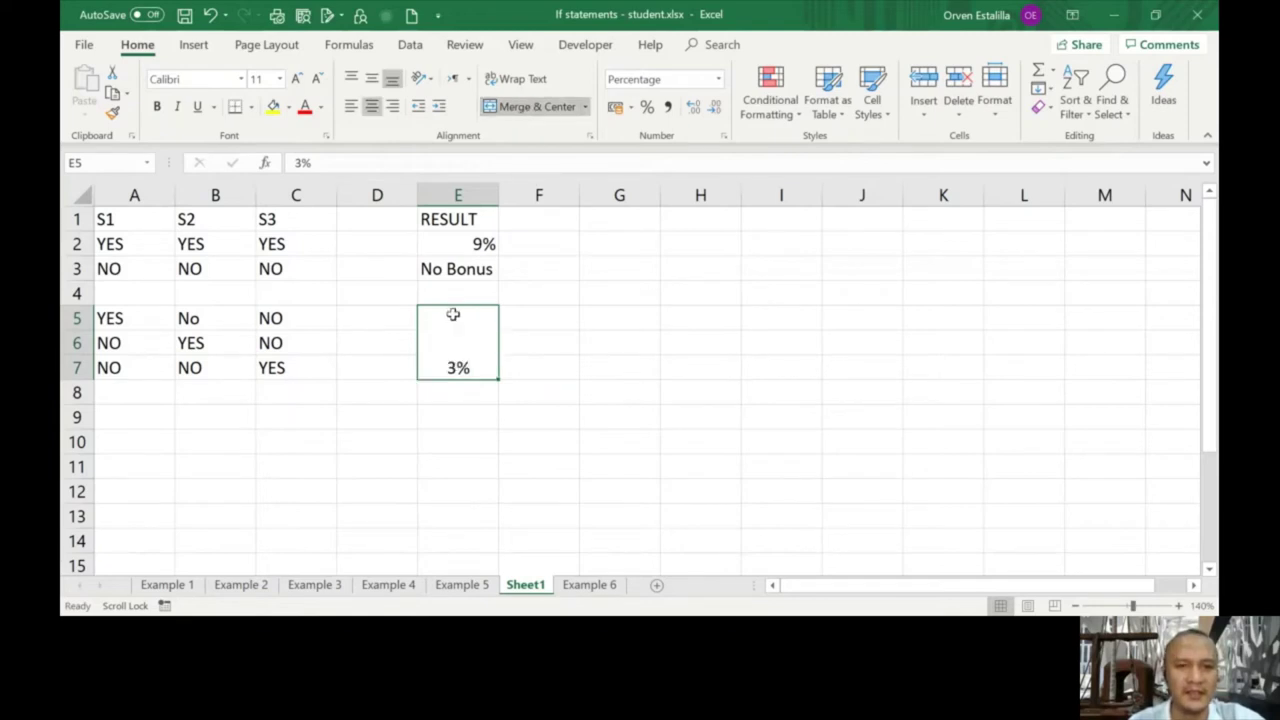
click(371, 79)
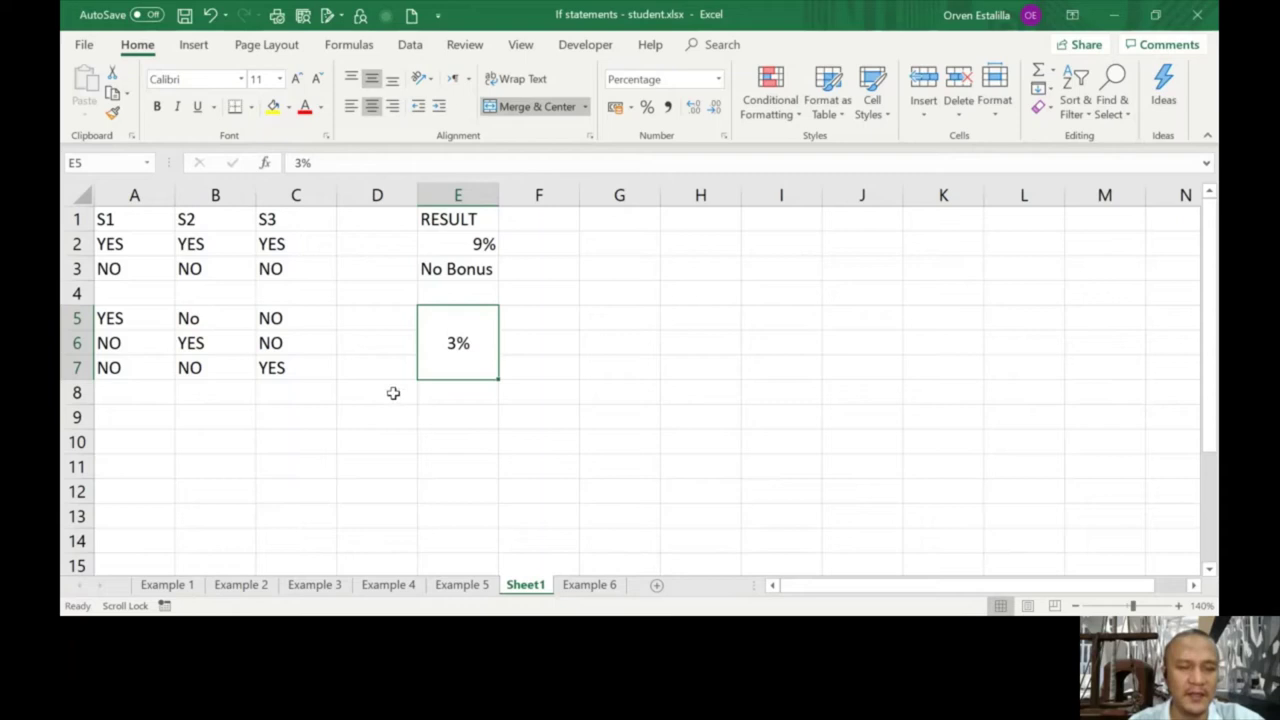
click(514, 343)
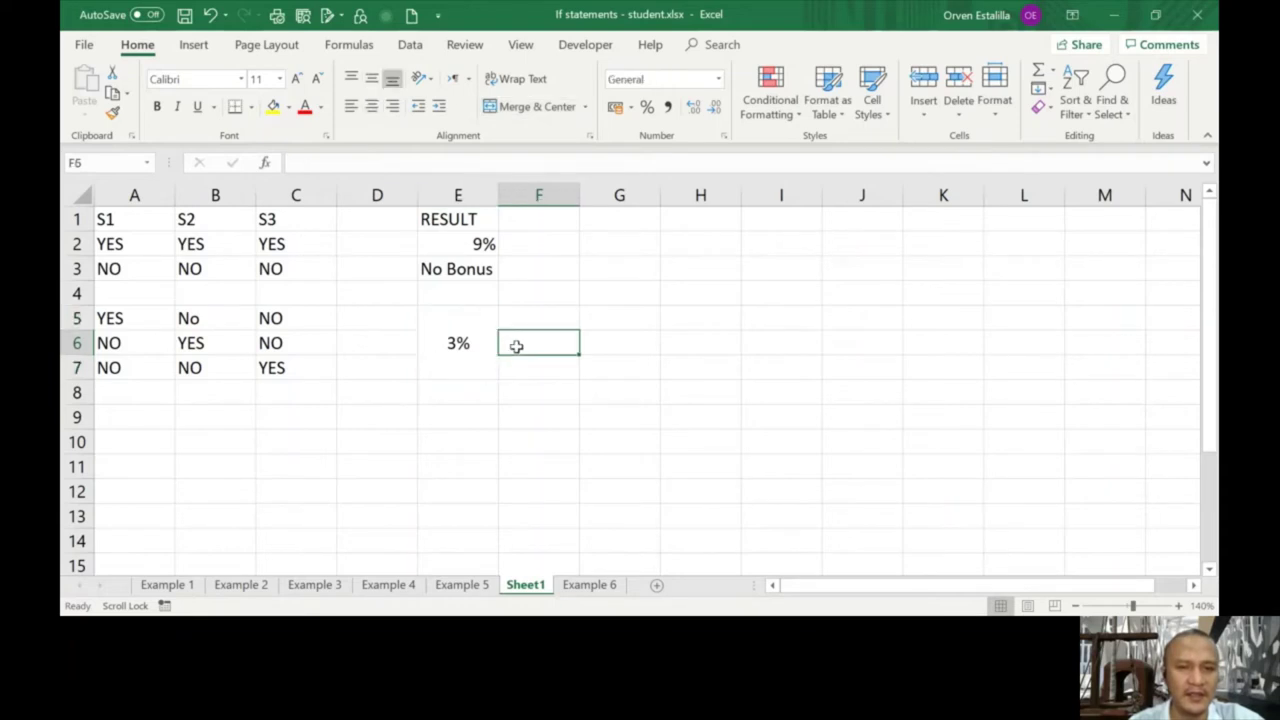
click(403, 314)
click(129, 415)
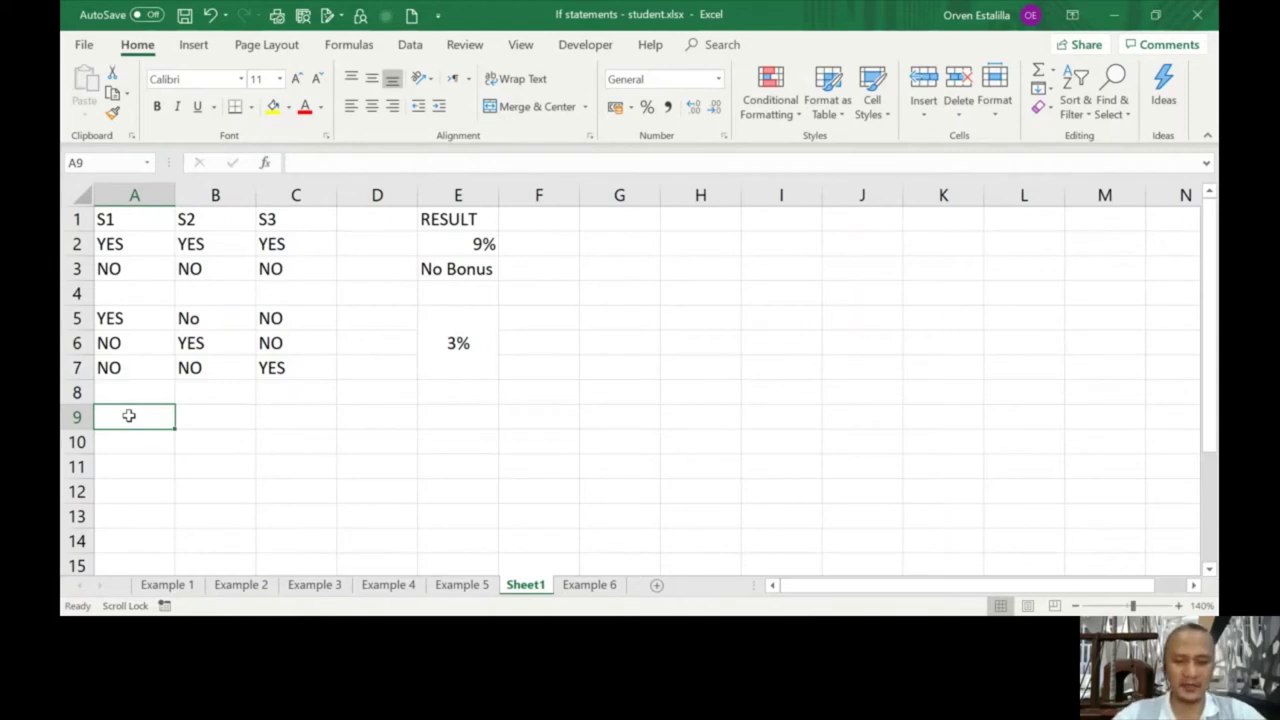
Fill row 9 with YES, YES, NO, fixing a mistyped entry in B9.
text(YES)
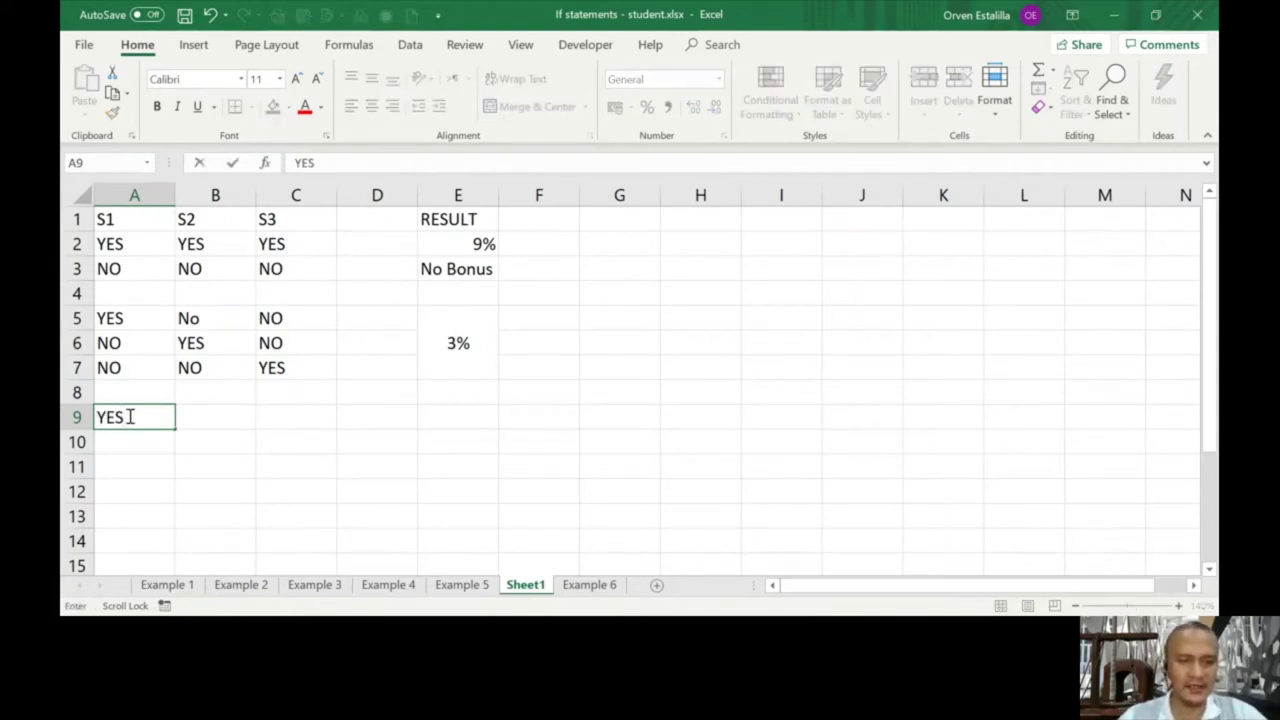
click(231, 408)
text(YES)
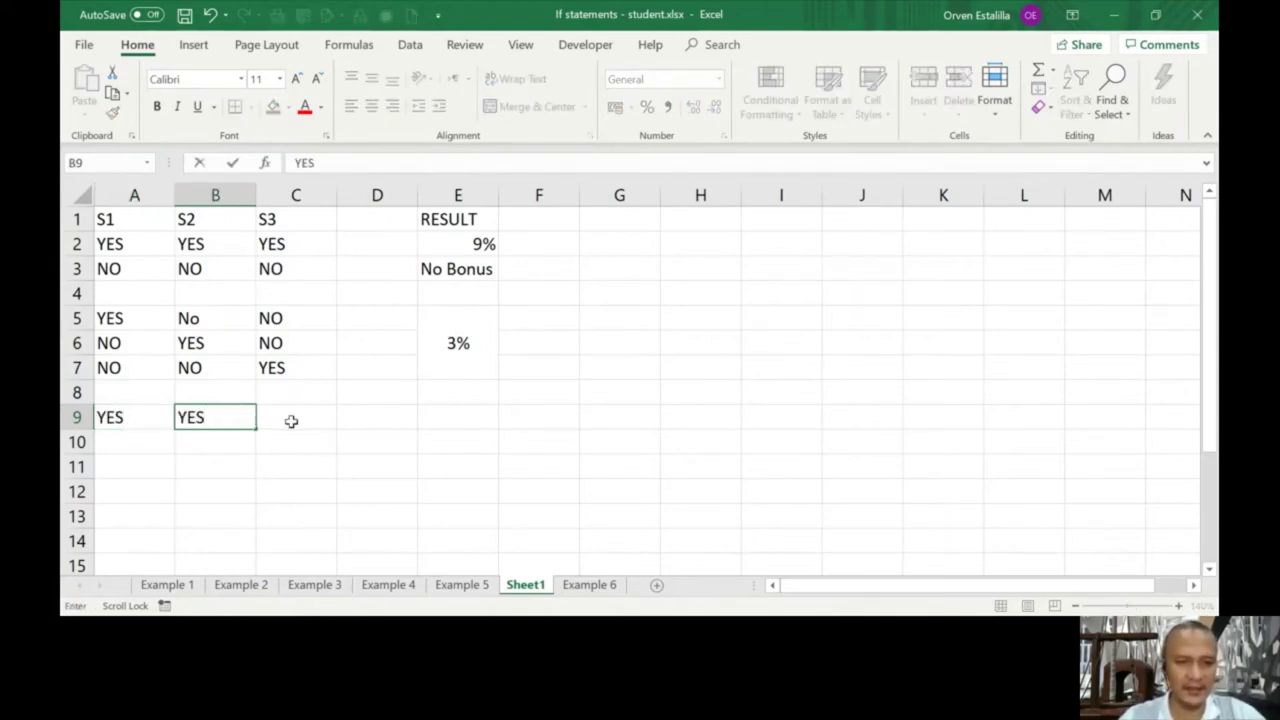
text(NO)
key(BackSpace)
key(BackSpace)
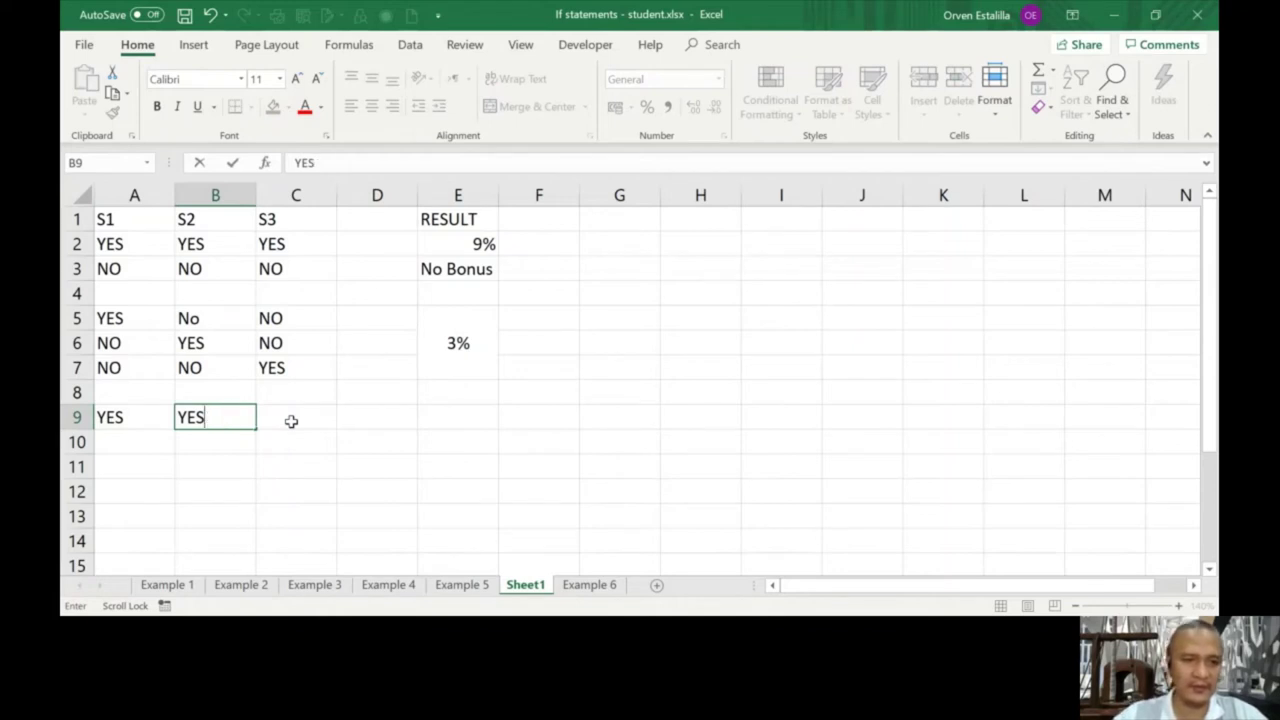
click(298, 414)
text(NO)
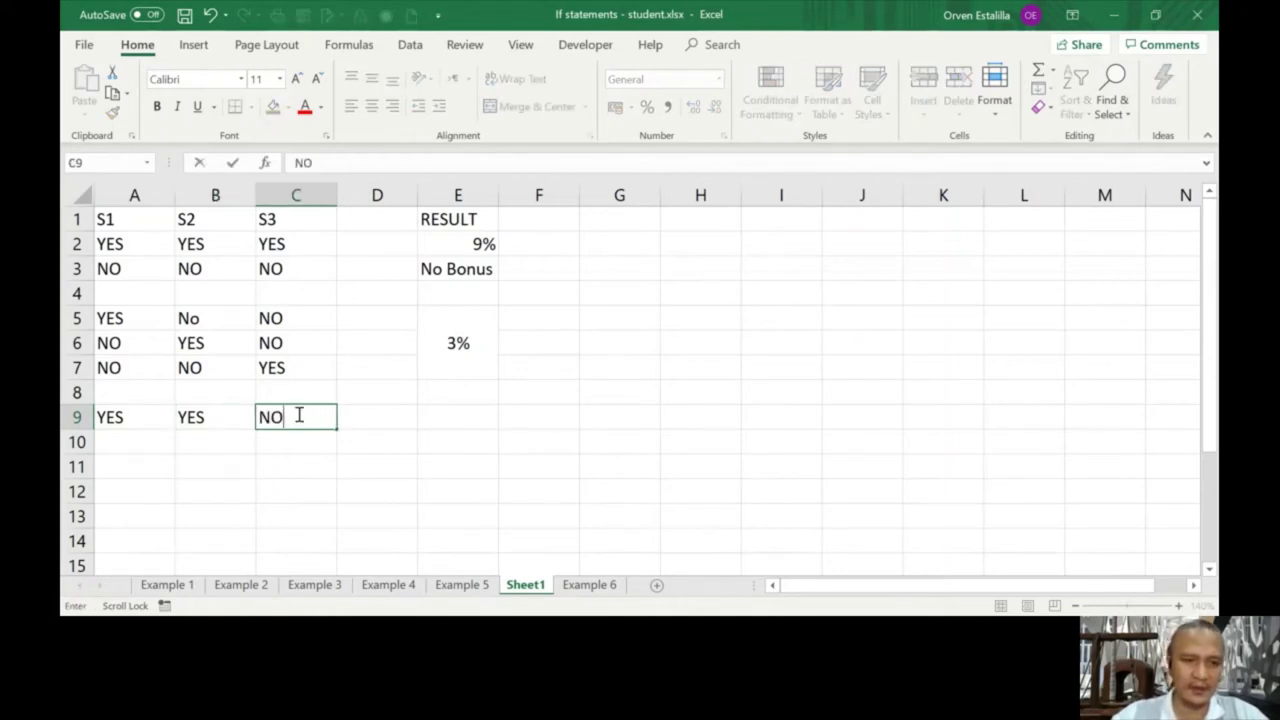
click(157, 444)
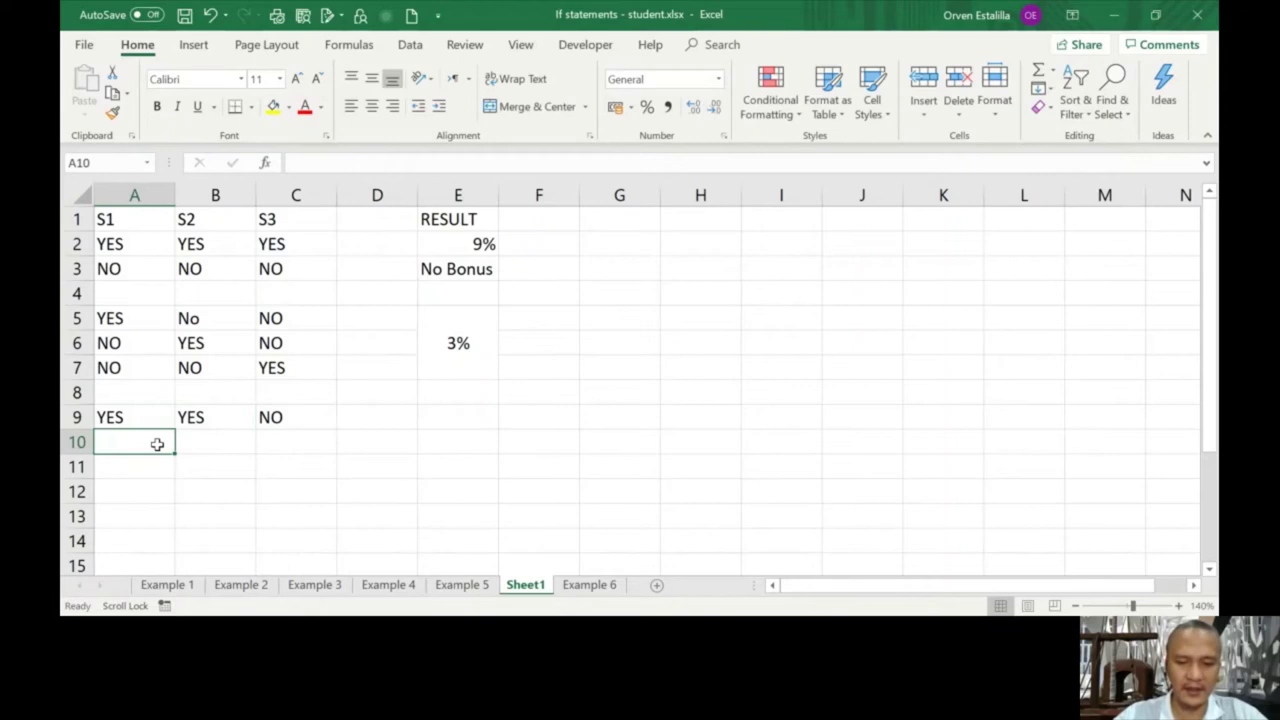
Fill row 10 with NO, YES, YES and start row 11 with YES, NO.
text(NO)
click(215, 441)
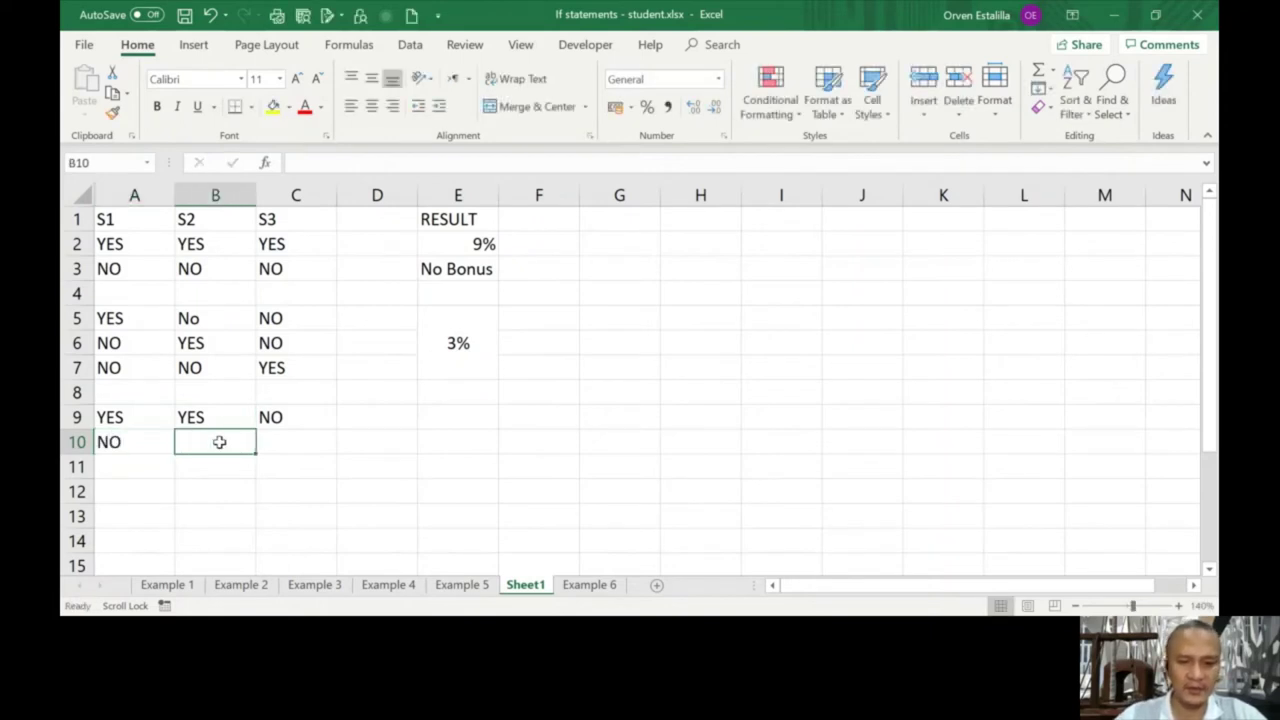
text(YES)
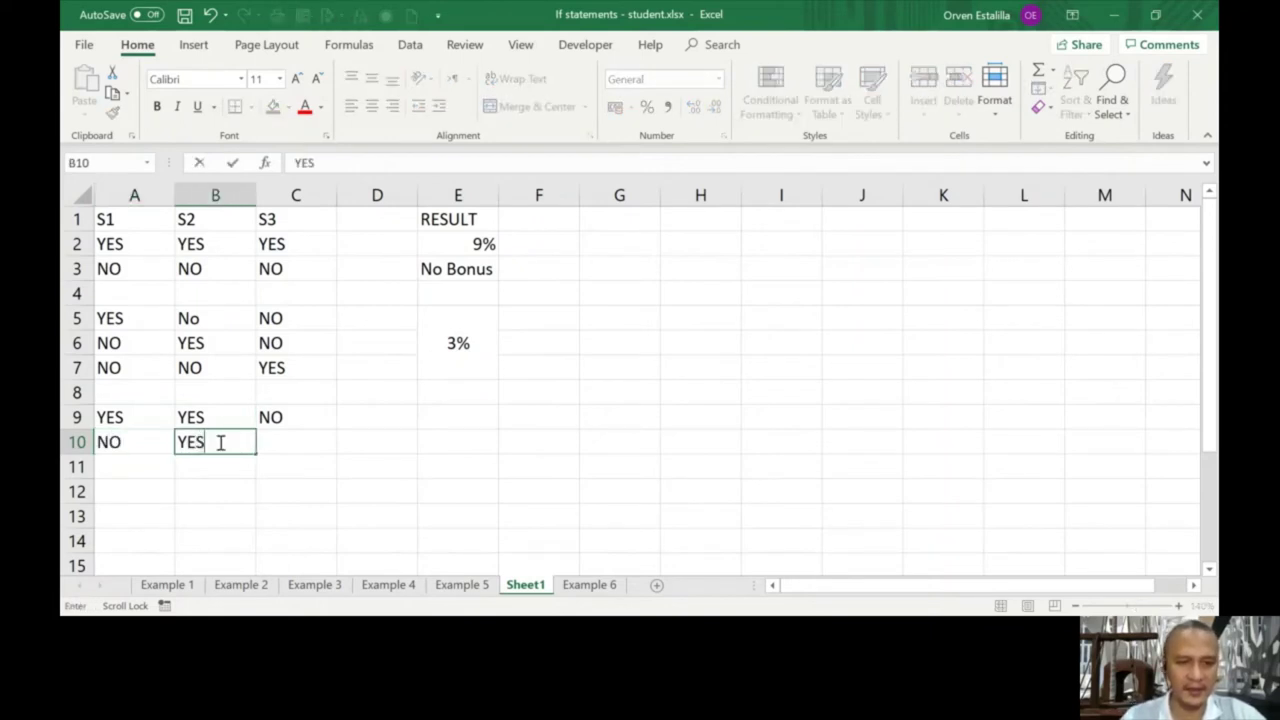
click(291, 443)
text(YES)
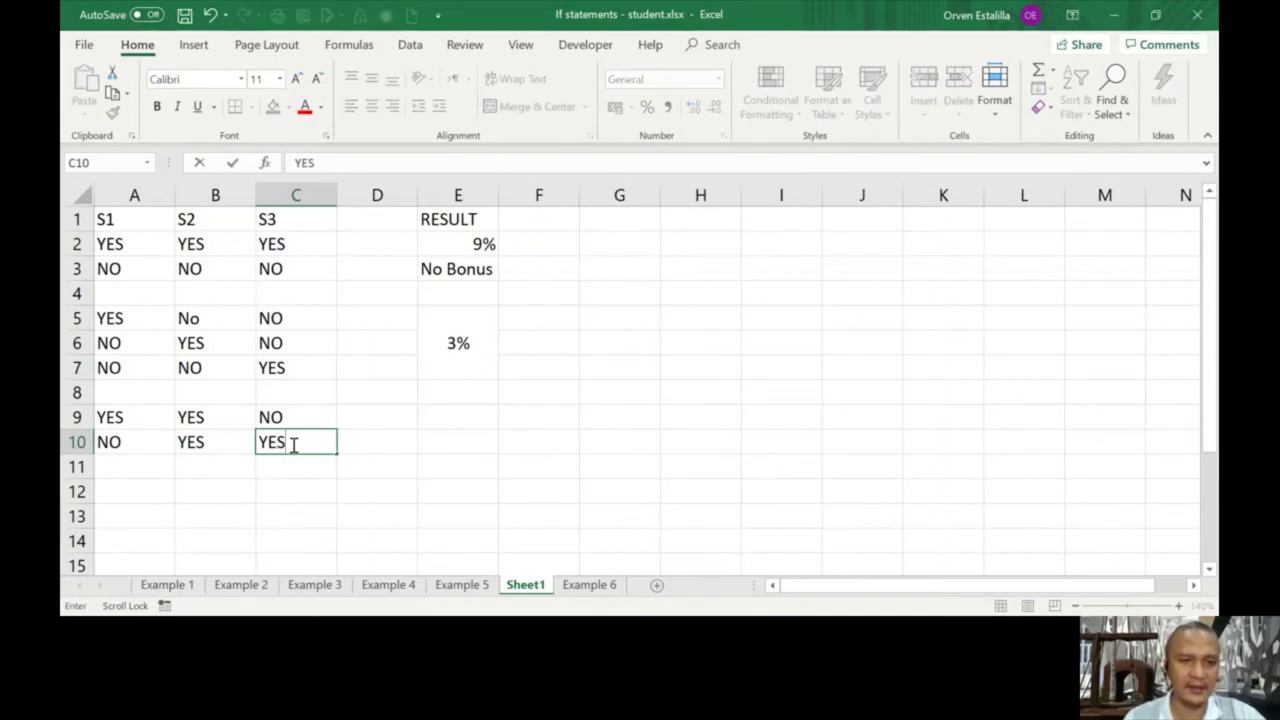
click(125, 462)
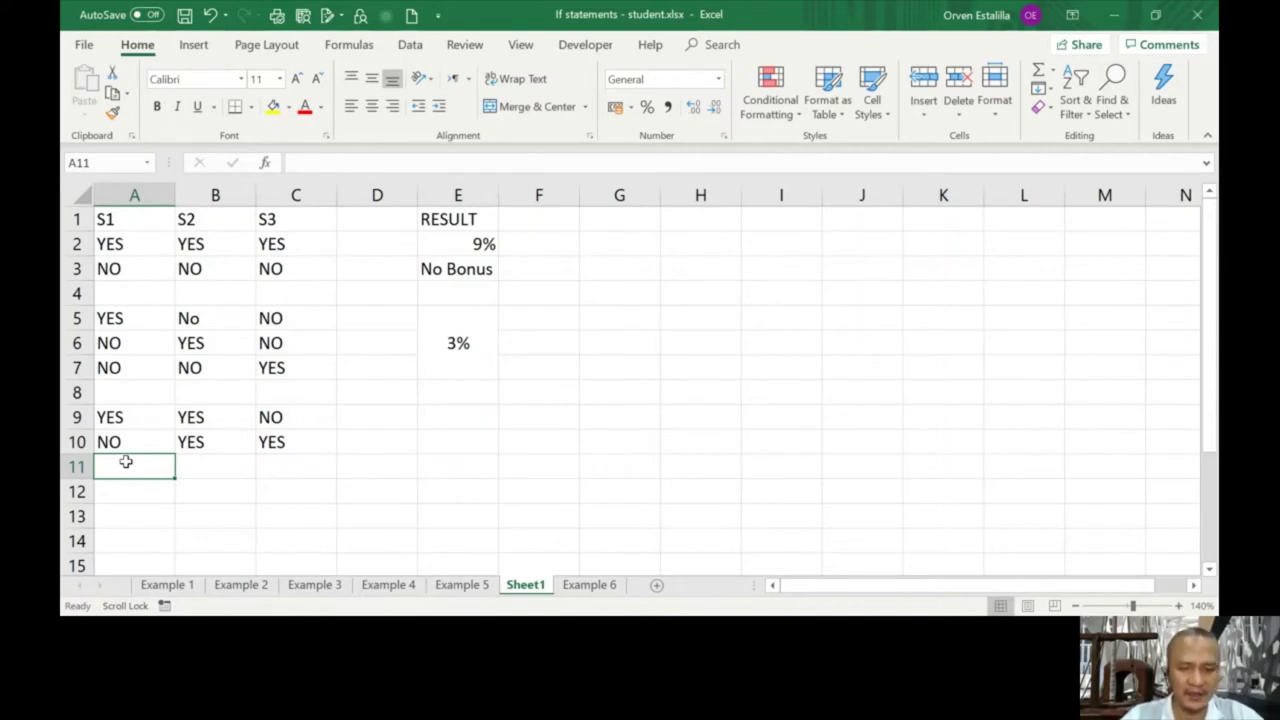
text(YES)
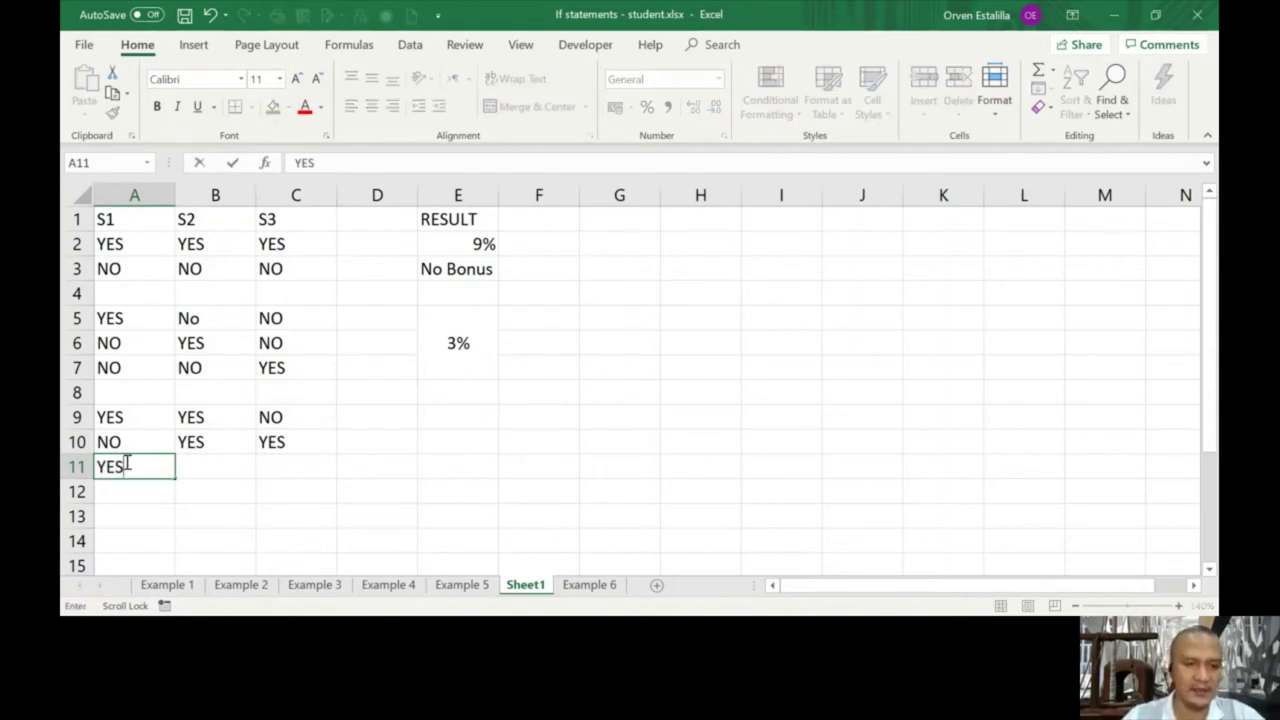
click(203, 463)
text(NO)
click(295, 469)
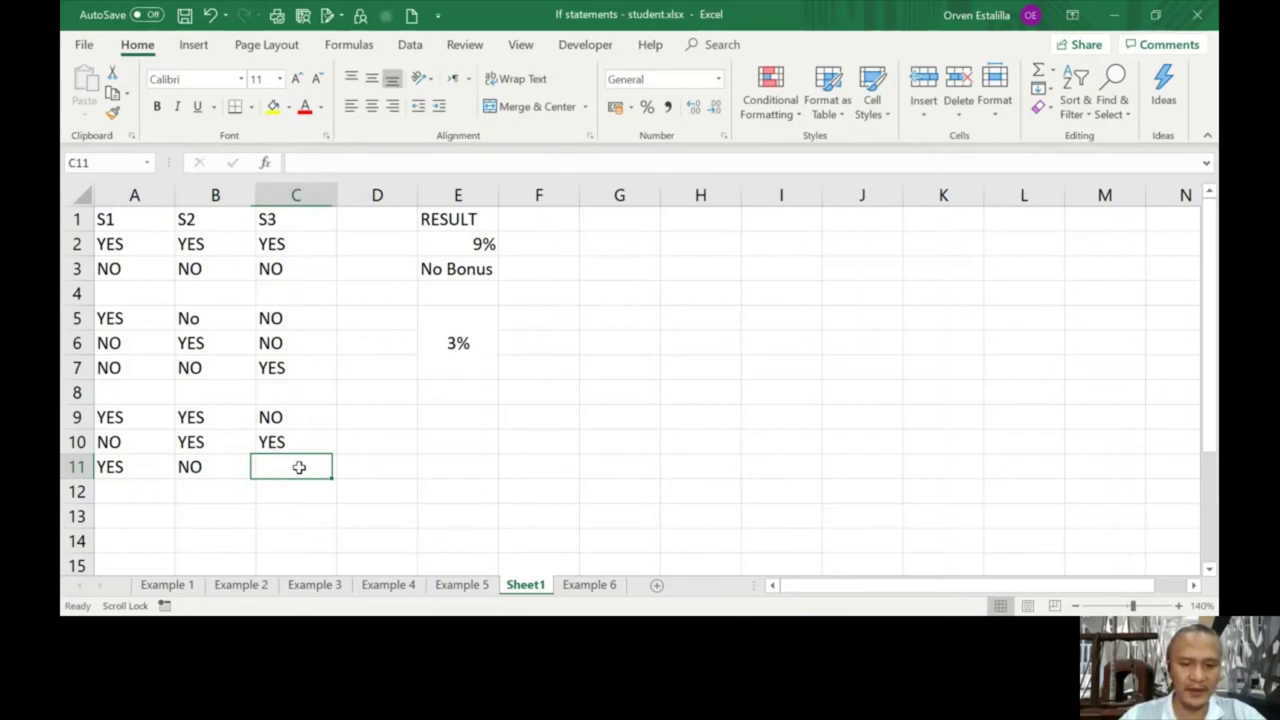
Put YES in C11, then merge E9:E11 into one centred cell showing 6%.
text(YES)
drag(453, 415, 457, 468)
click(371, 106)
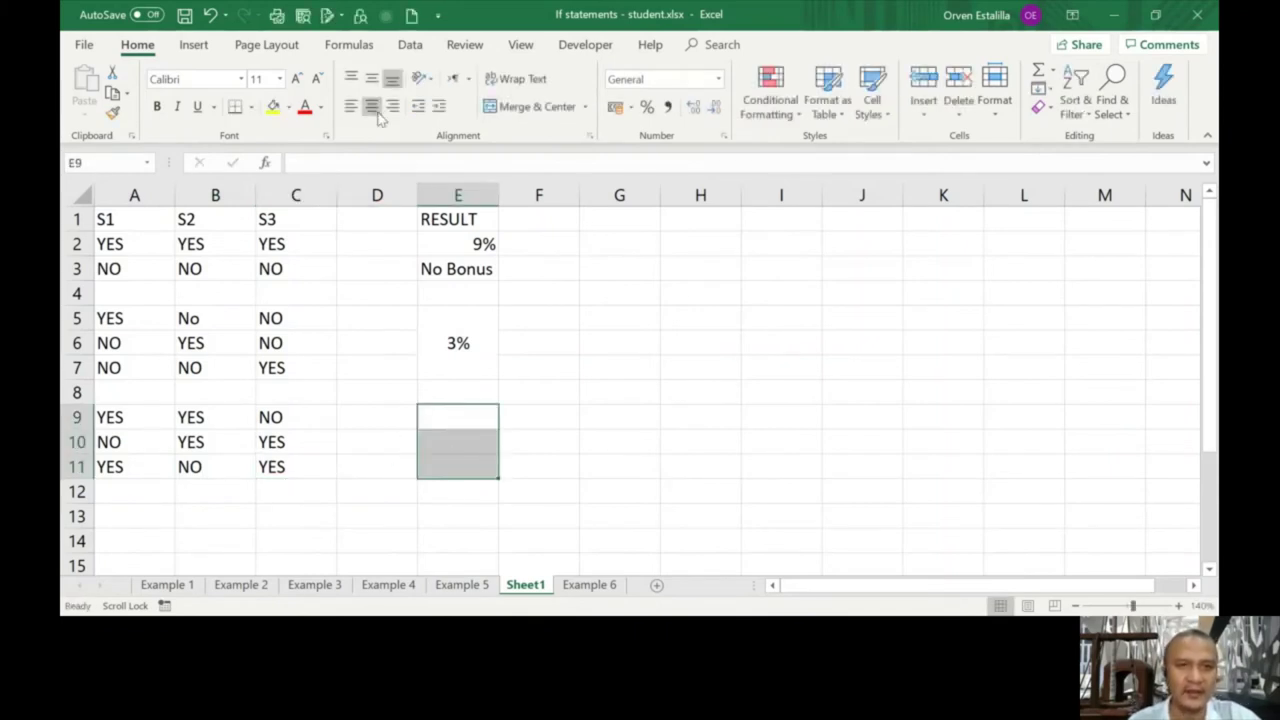
click(530, 106)
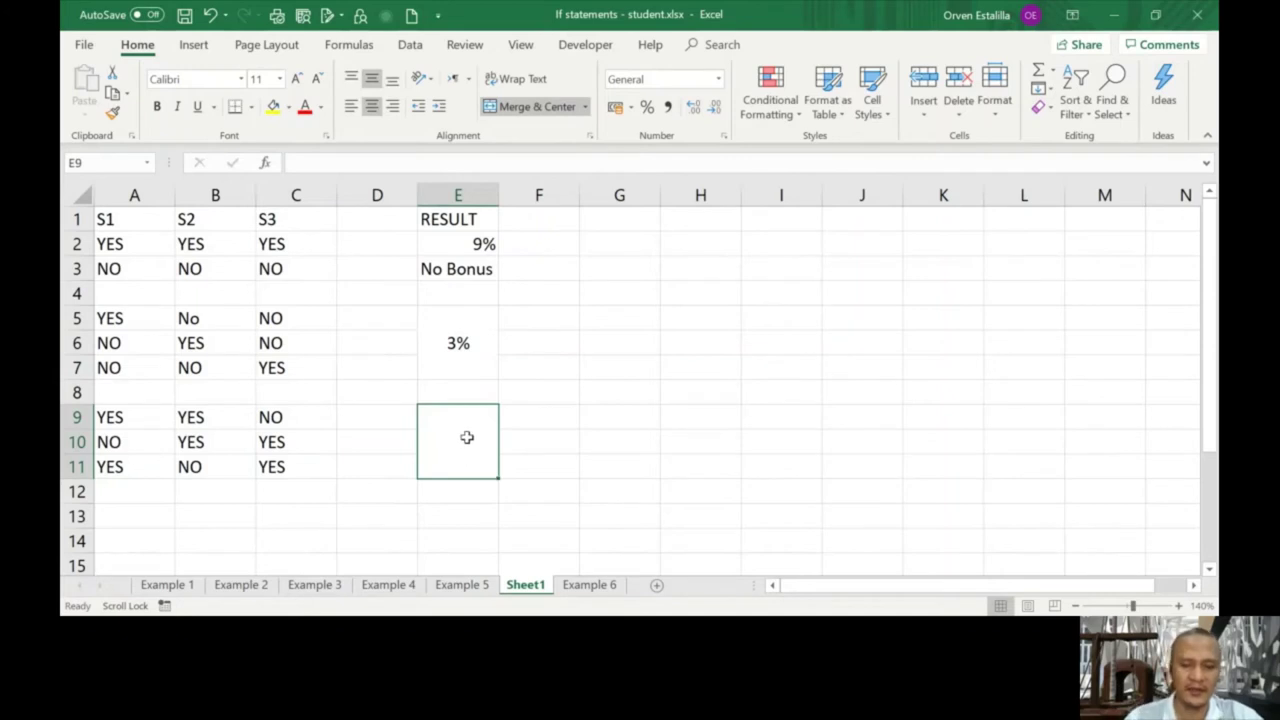
text(6)
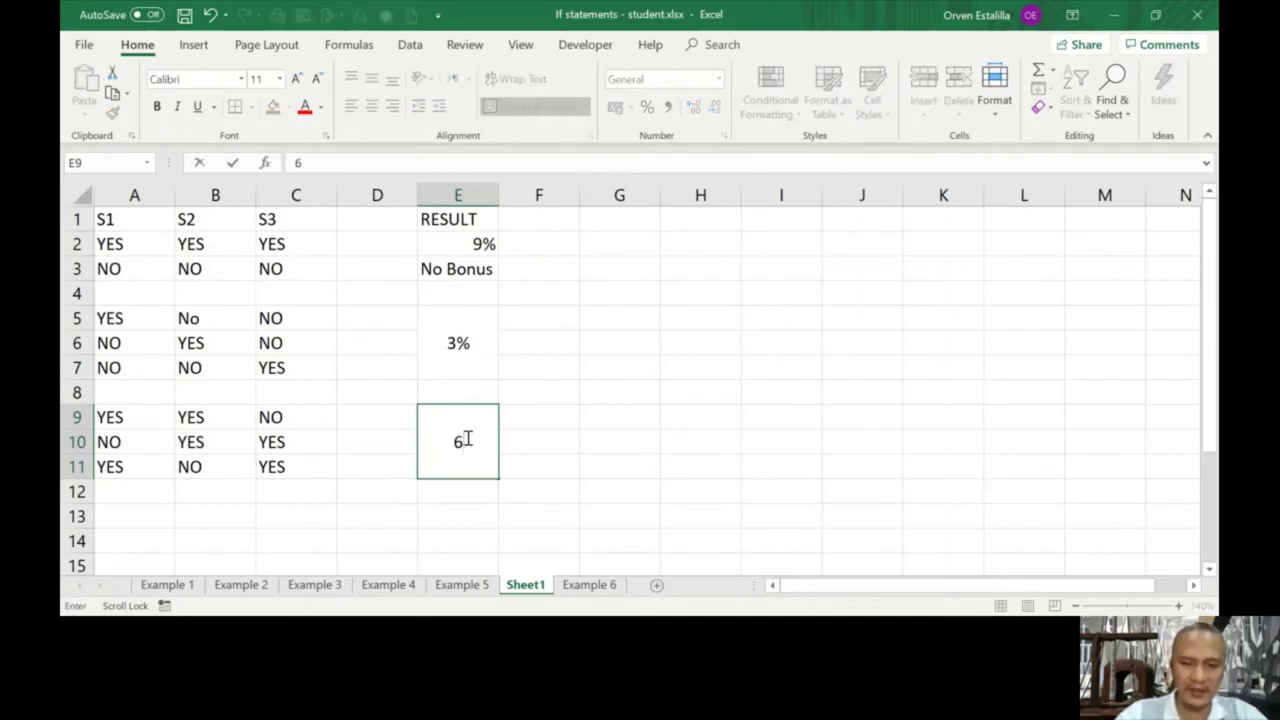
text(%)
click(606, 460)
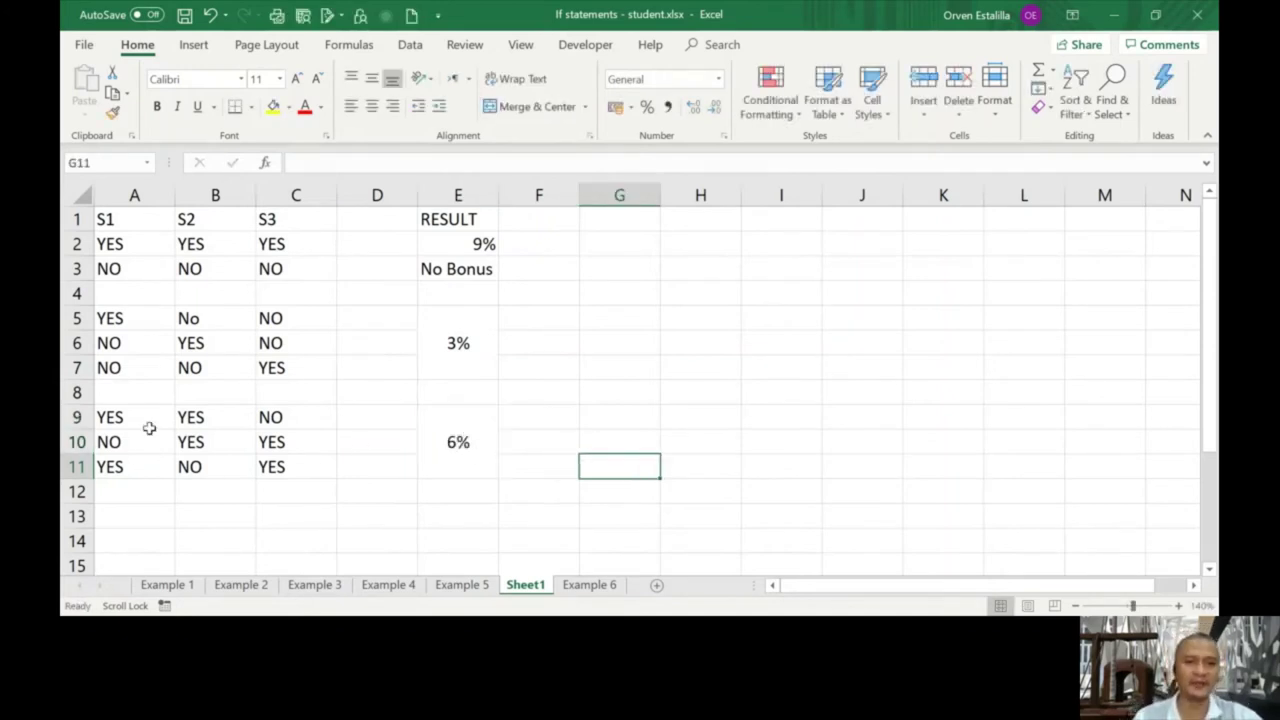
click(151, 420)
drag(151, 420, 193, 419)
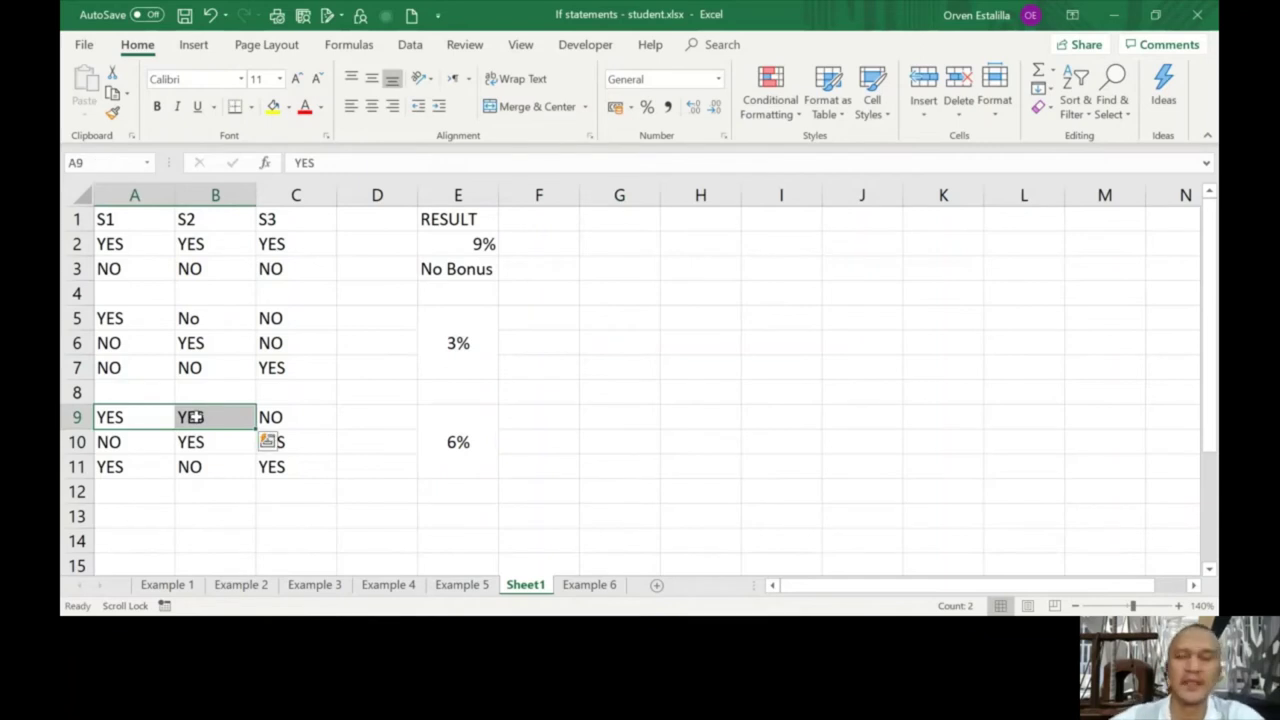
click(457, 427)
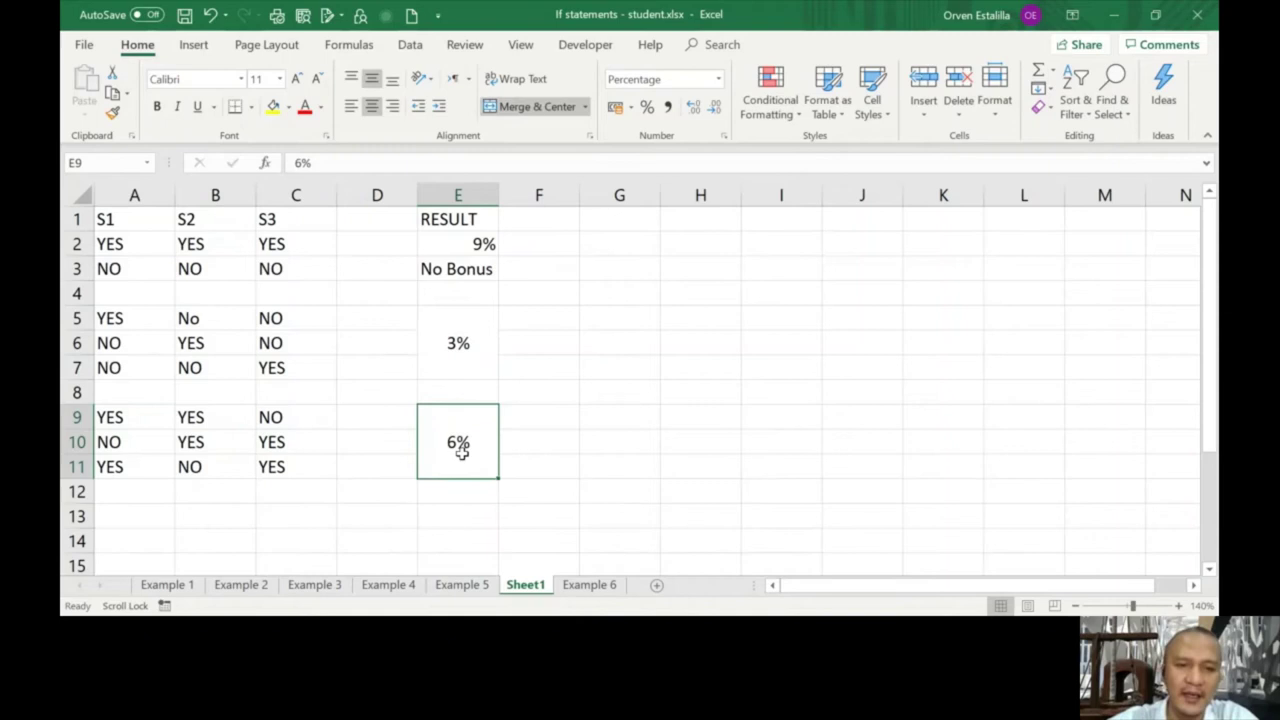
Centre the 9% in E2 horizontally and vertically.
click(449, 242)
click(371, 106)
click(371, 78)
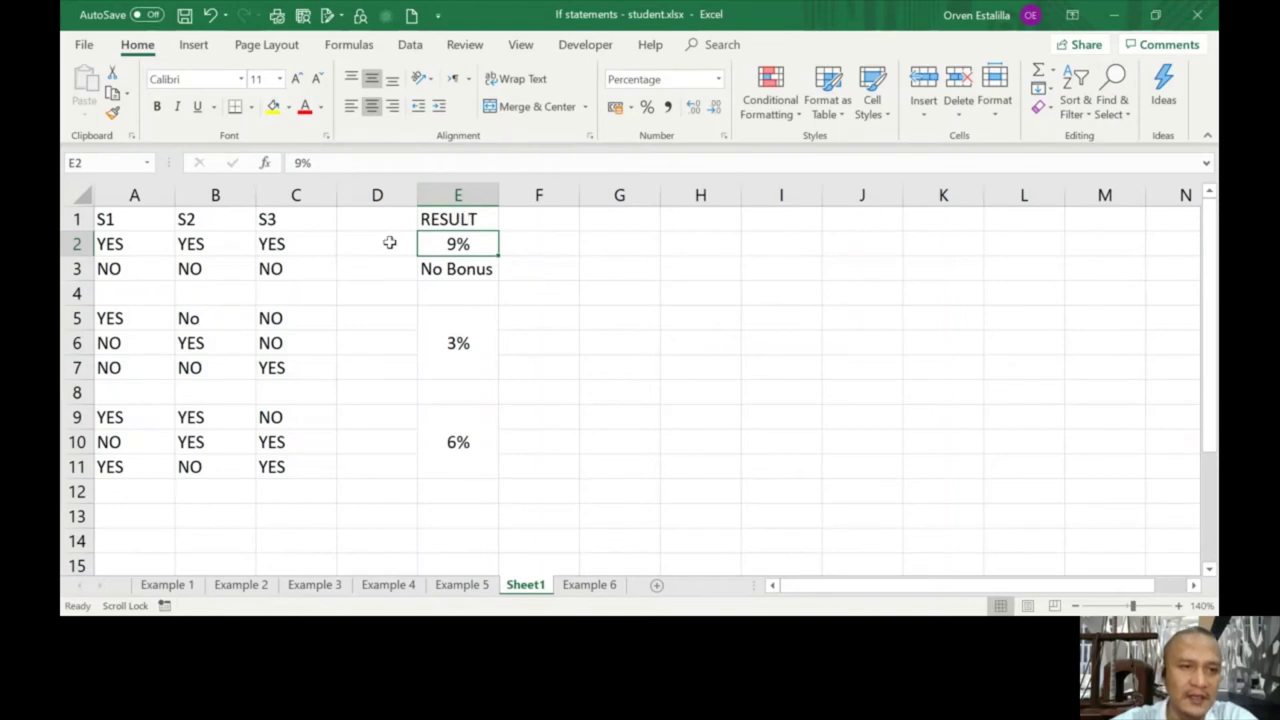
Apply a bottom border under the header row A1:E1.
drag(108, 222, 423, 217)
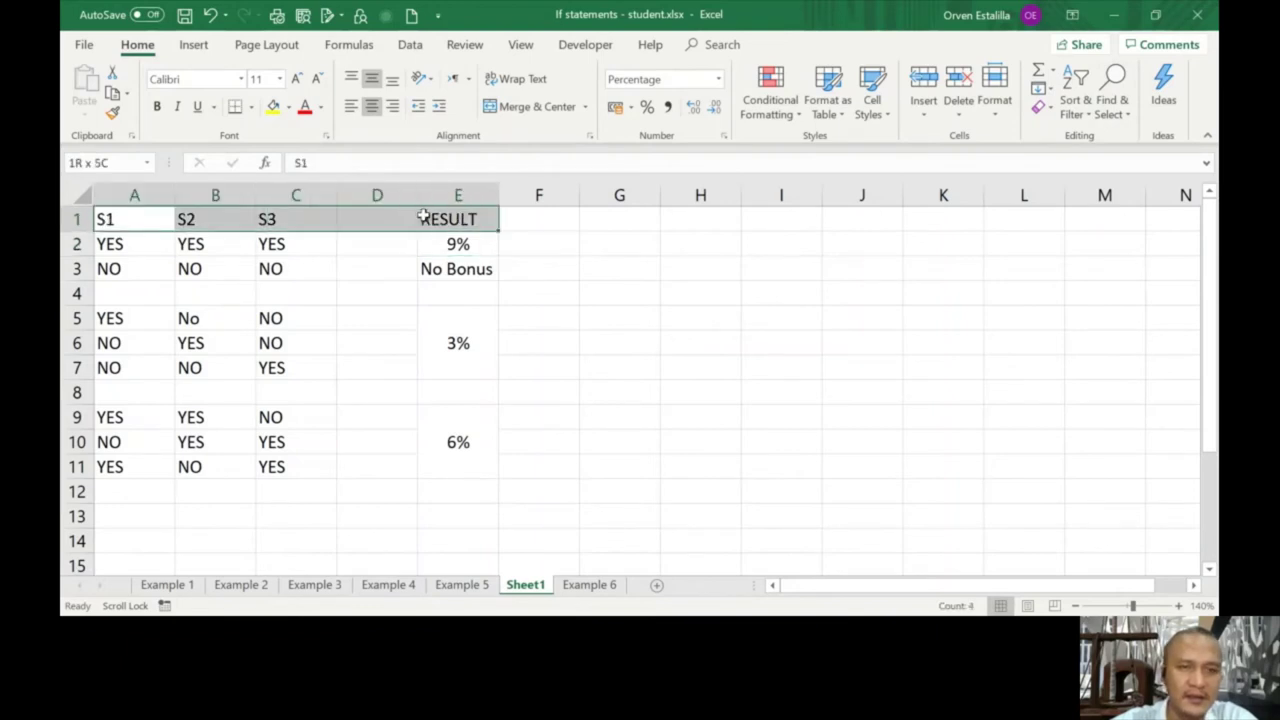
click(237, 110)
click(601, 358)
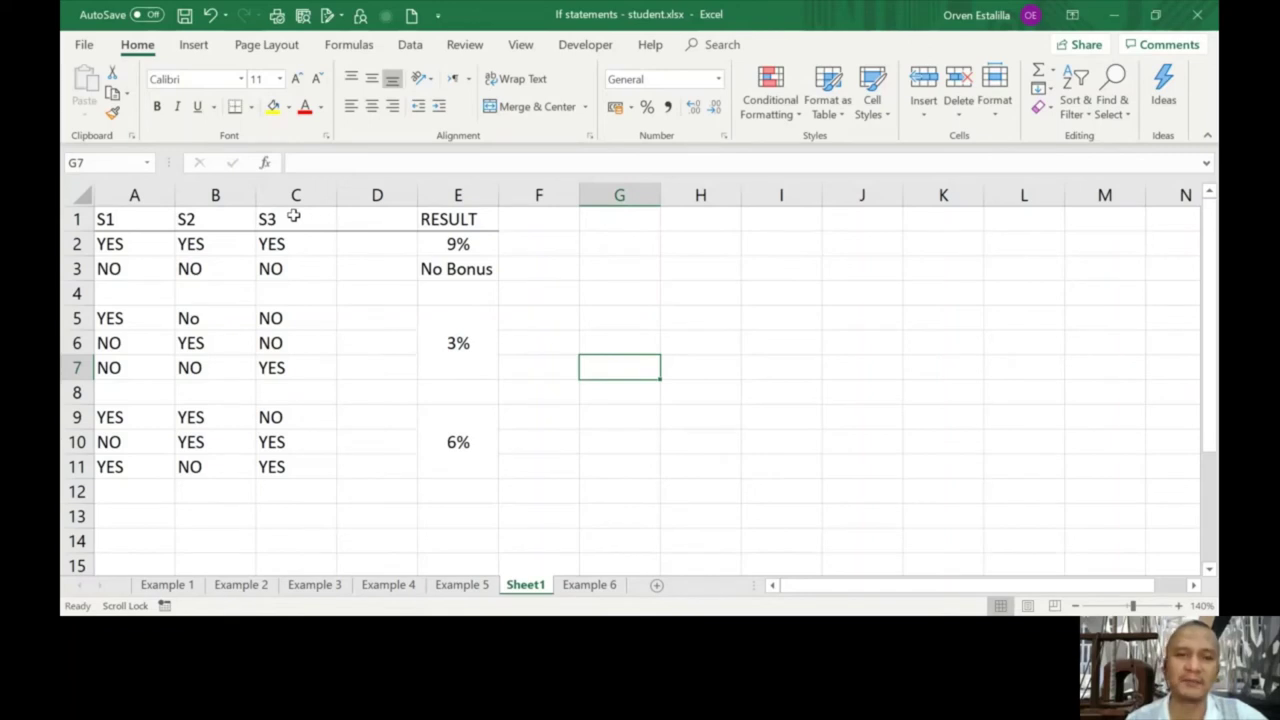
Check the S1–S3 header cells, then select the seminar answers in A2:C11.
click(157, 217)
click(240, 220)
click(313, 224)
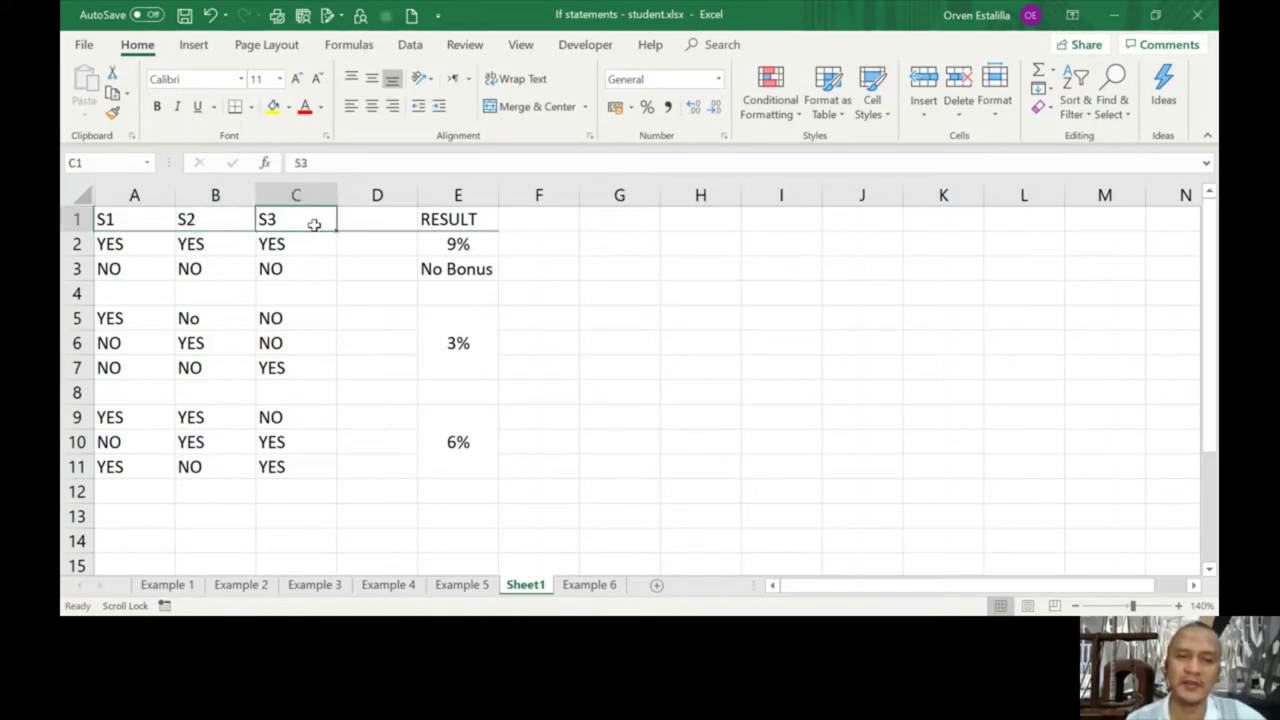
click(118, 217)
click(202, 215)
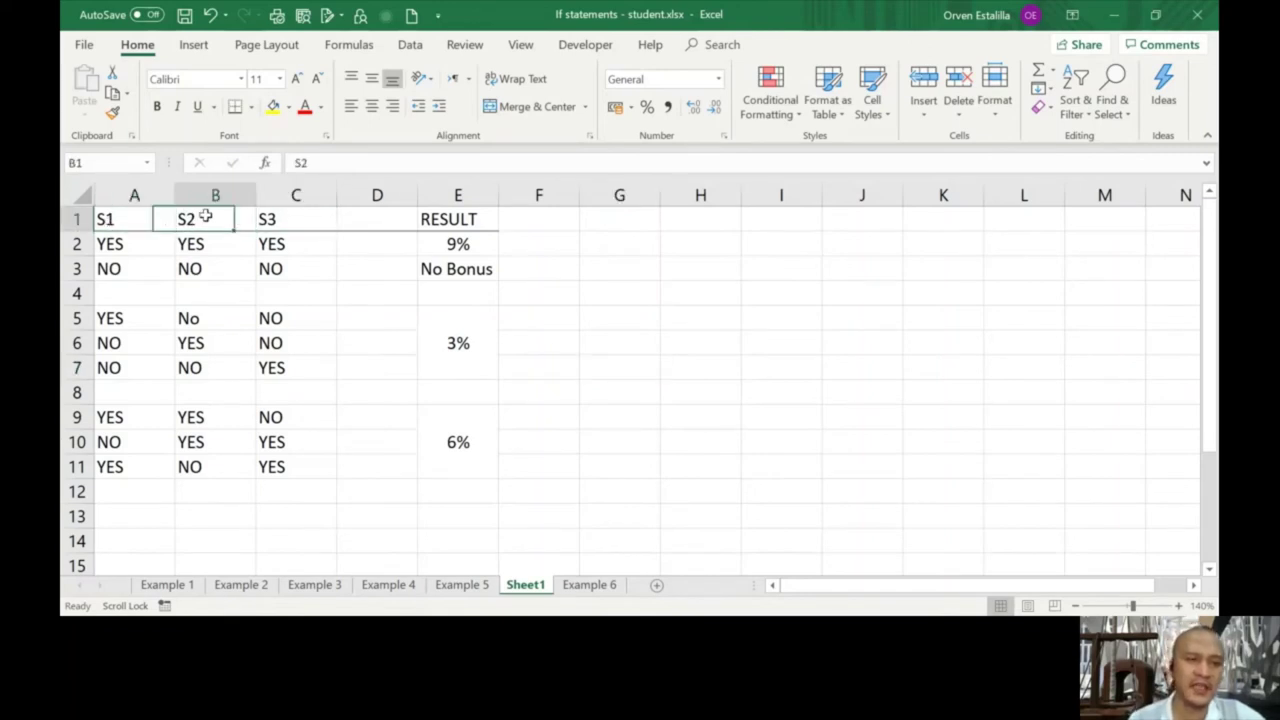
click(276, 218)
click(158, 247)
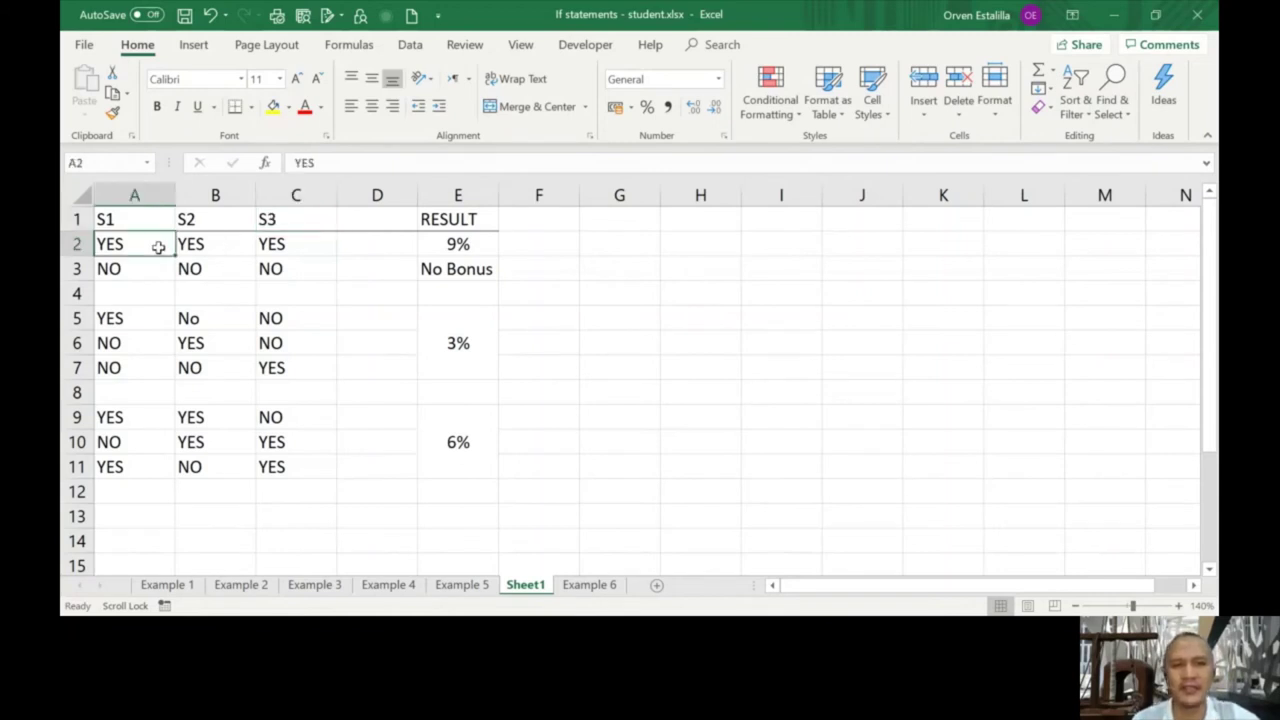
drag(161, 247, 285, 466)
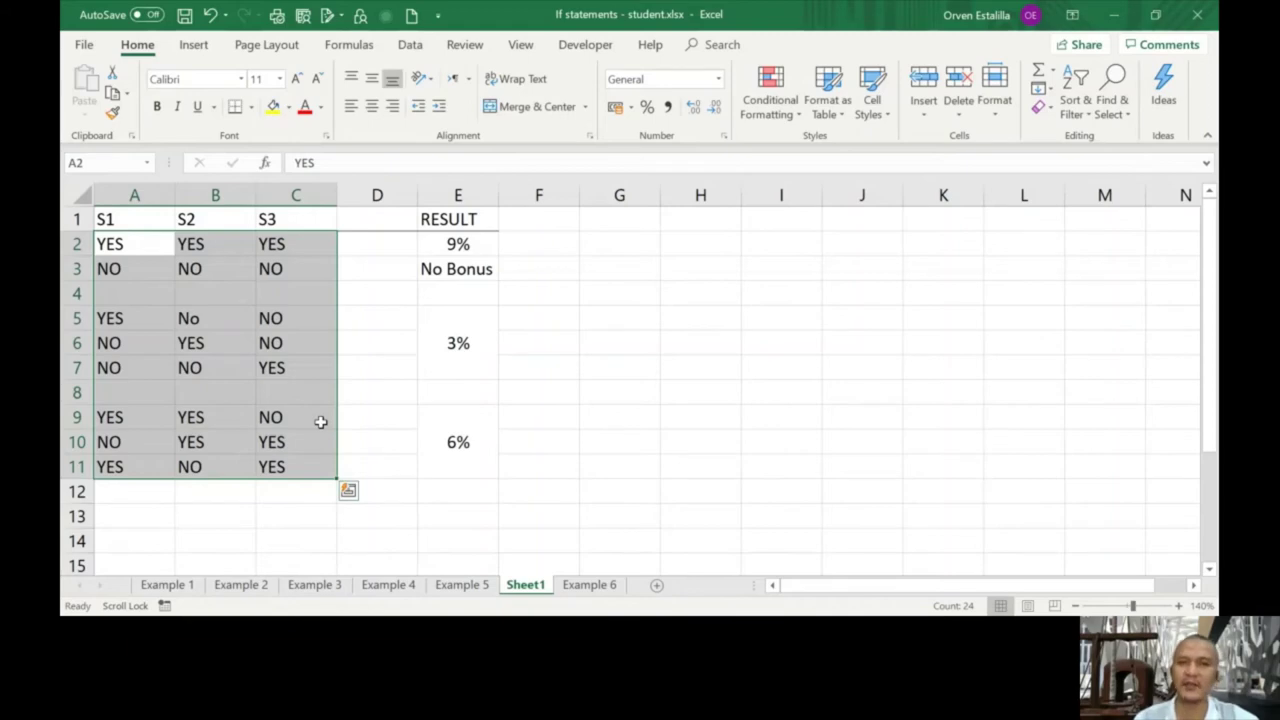
click(390, 586)
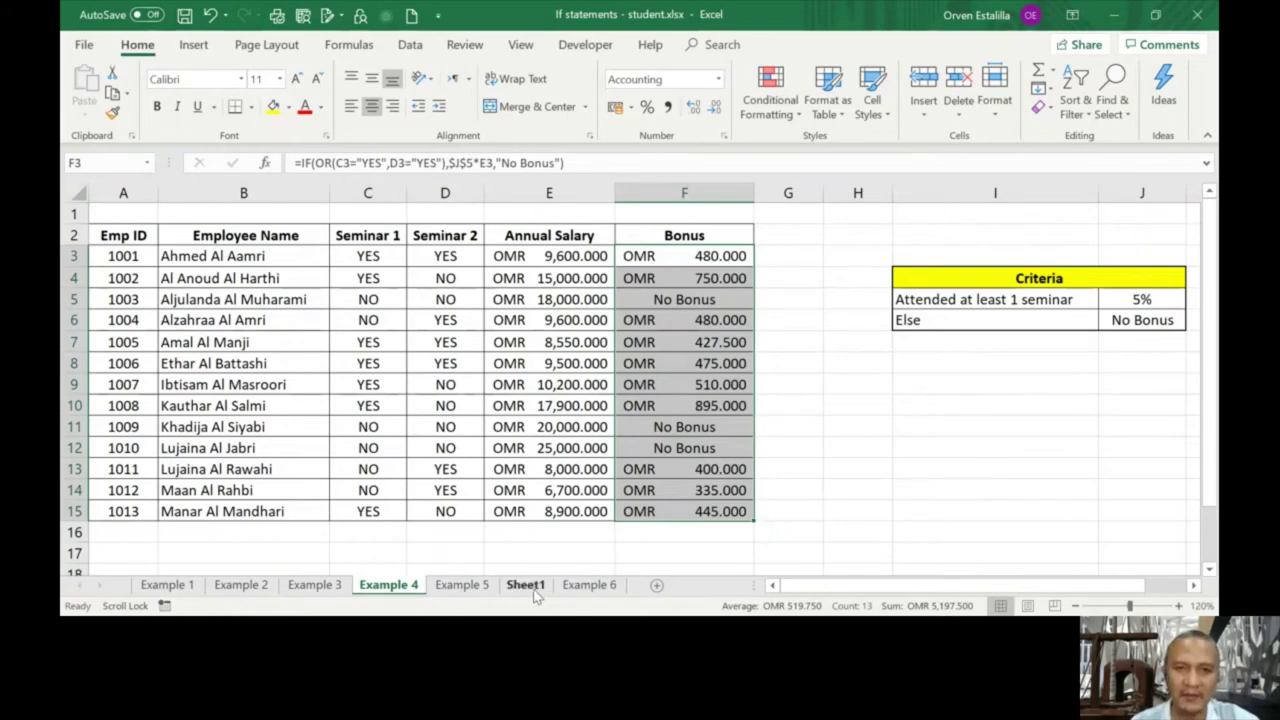
click(528, 589)
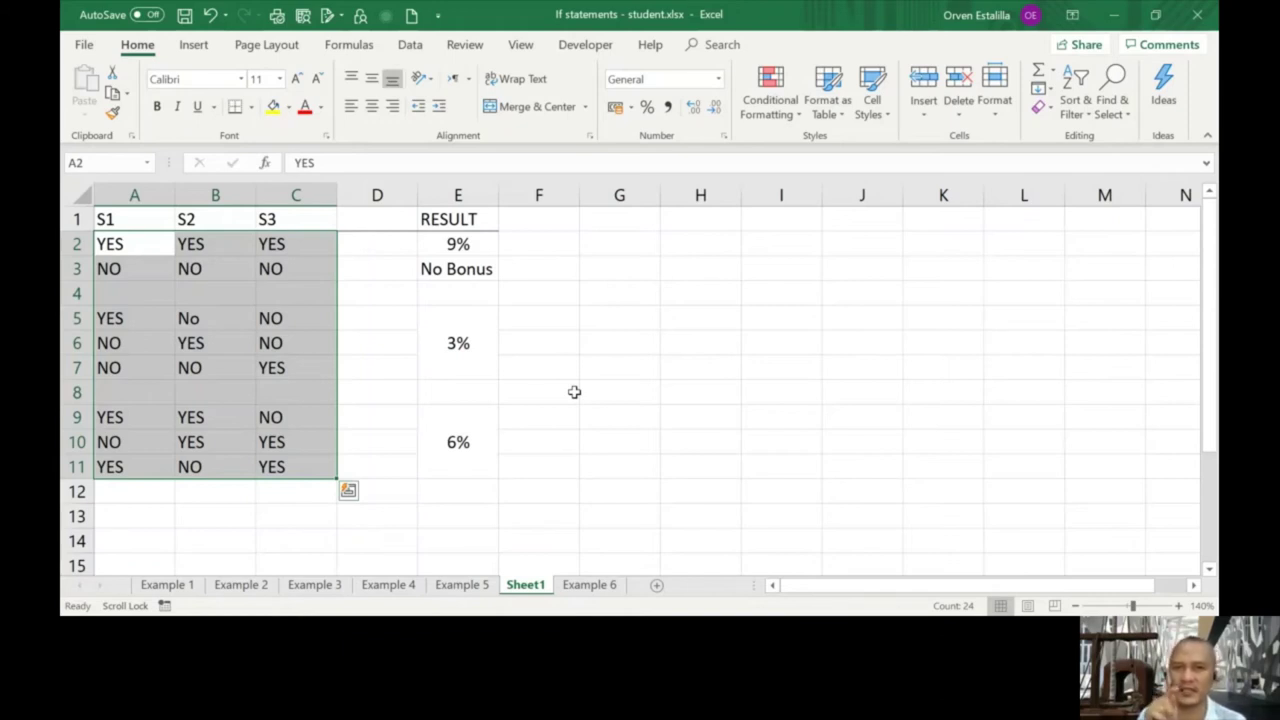
click(204, 297)
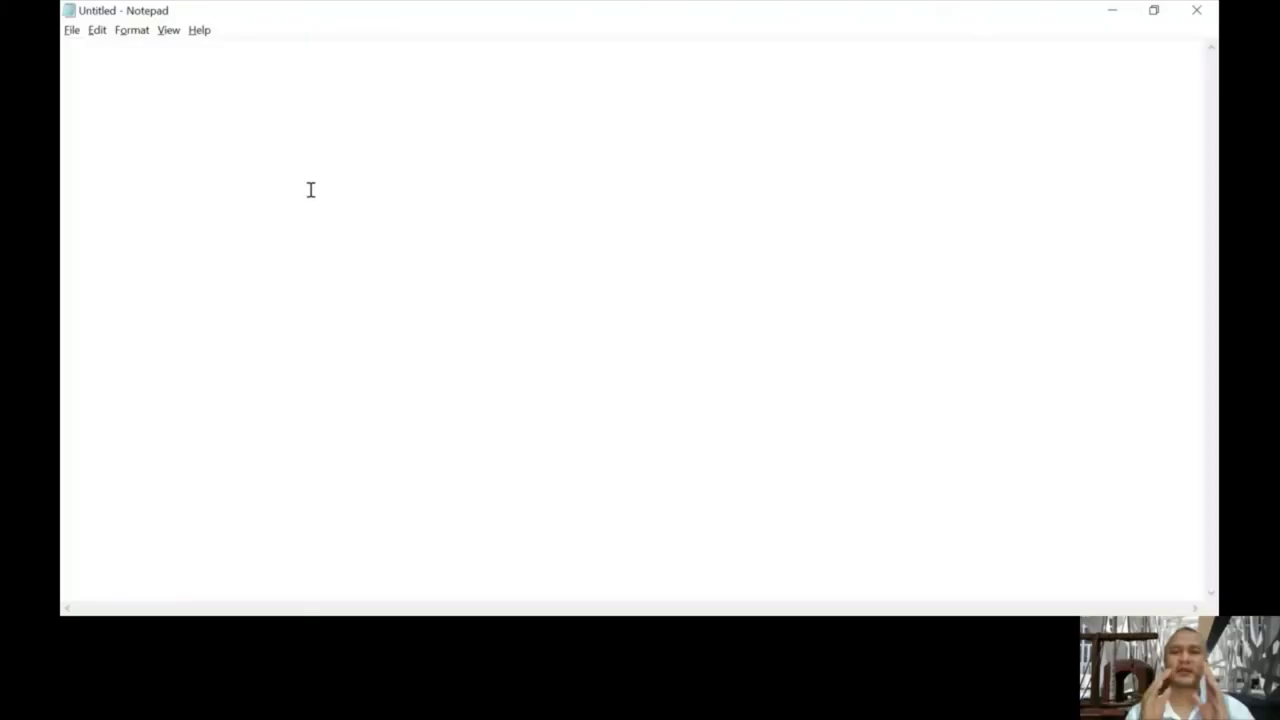
Type =IF(AND( into the blank Notepad document, correcting a lowercase 'and' to uppercase.
text(=)
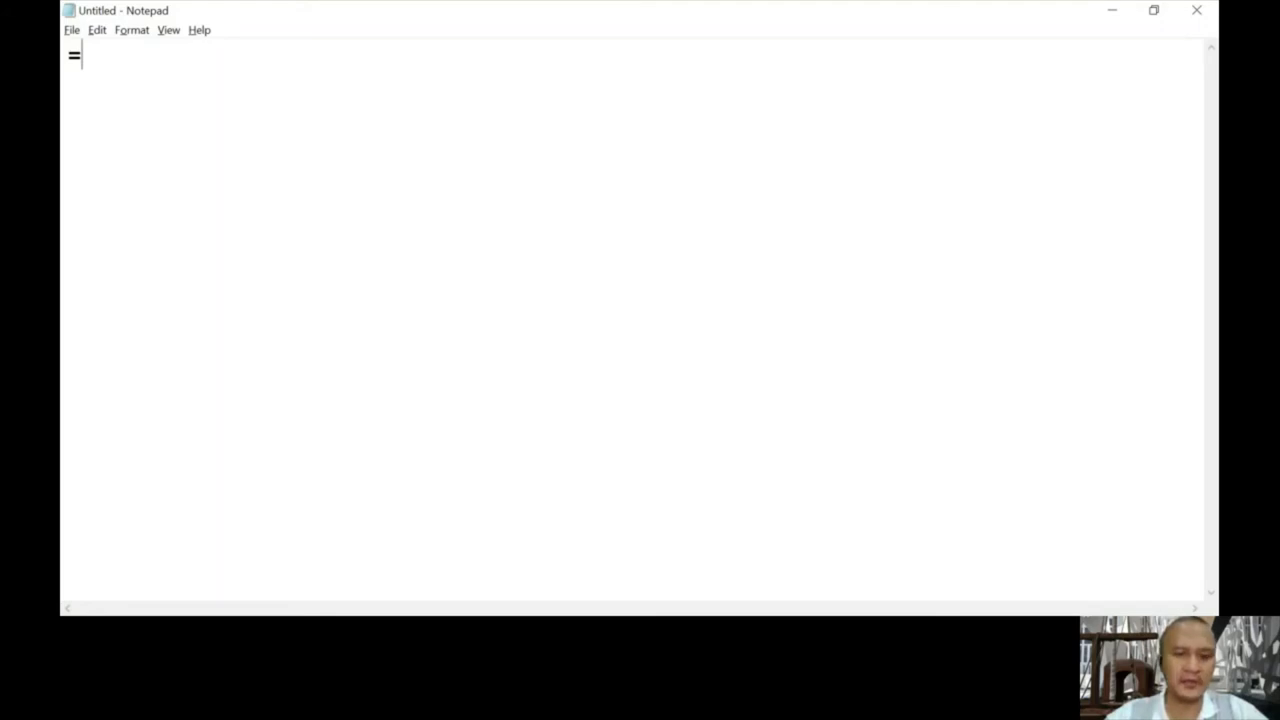
text(IF()
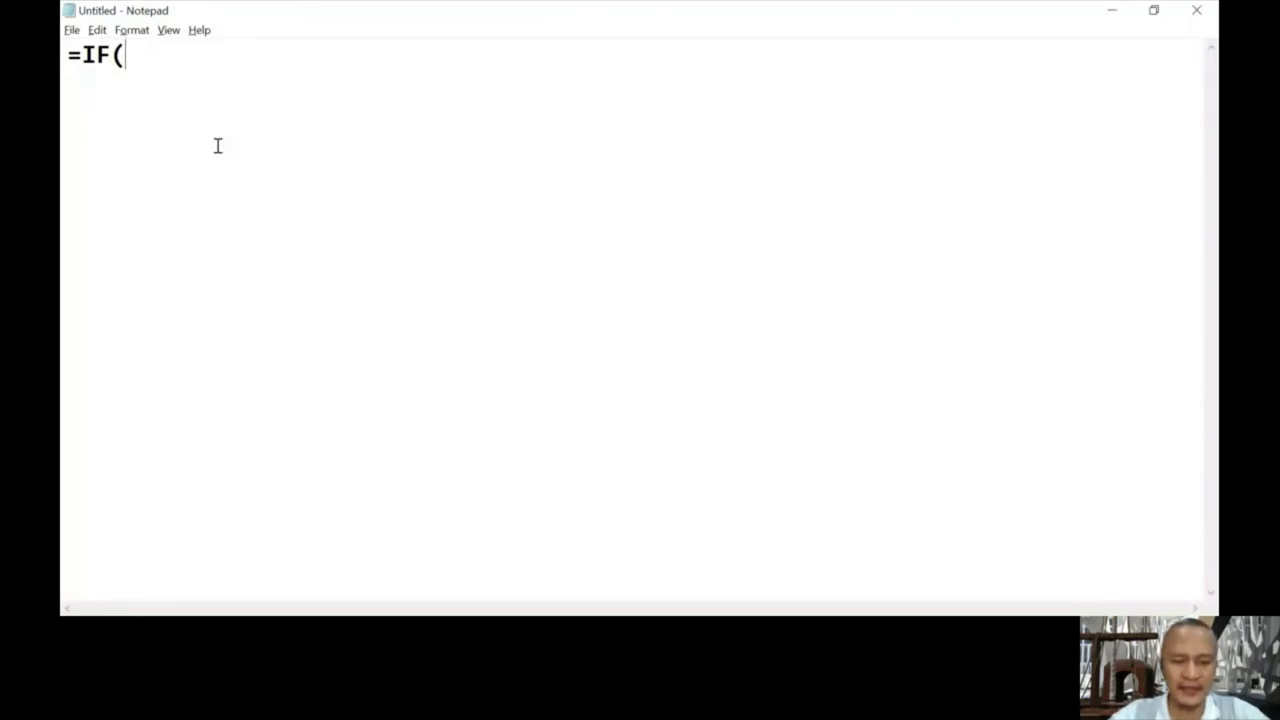
text(and)
key(BackSpace)
key(BackSpace)
key(BackSpace)
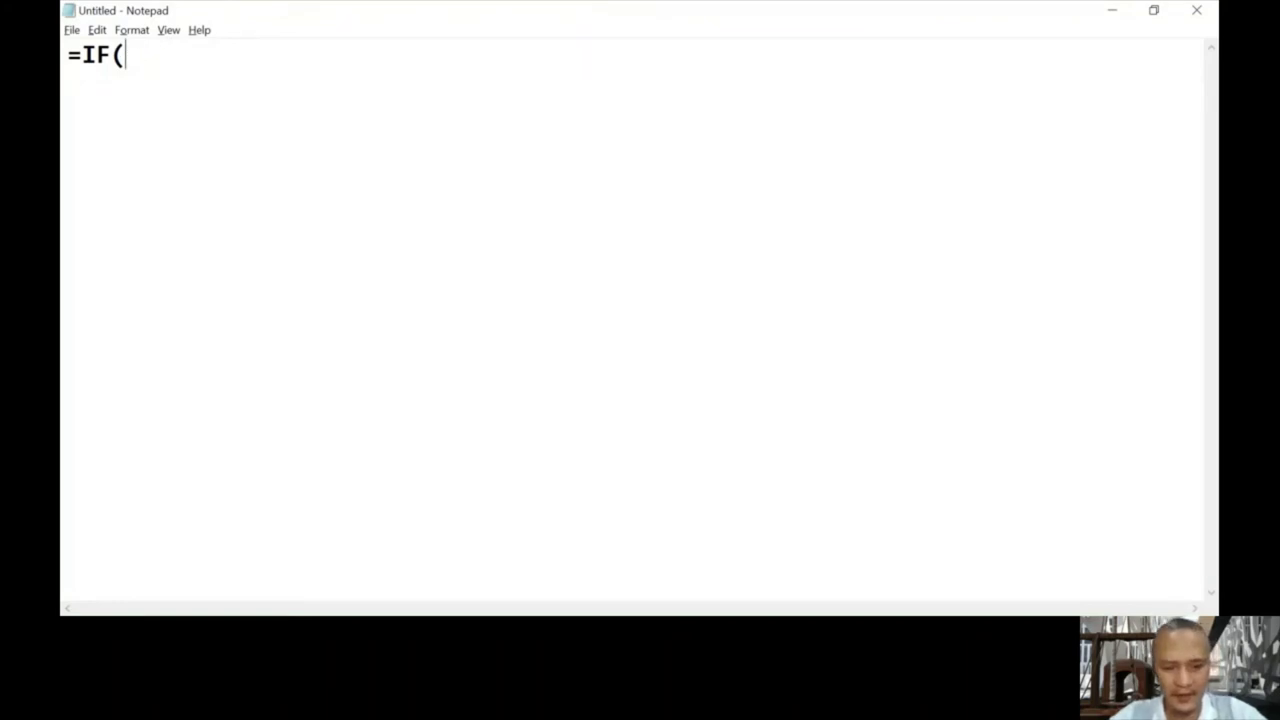
text(AND()
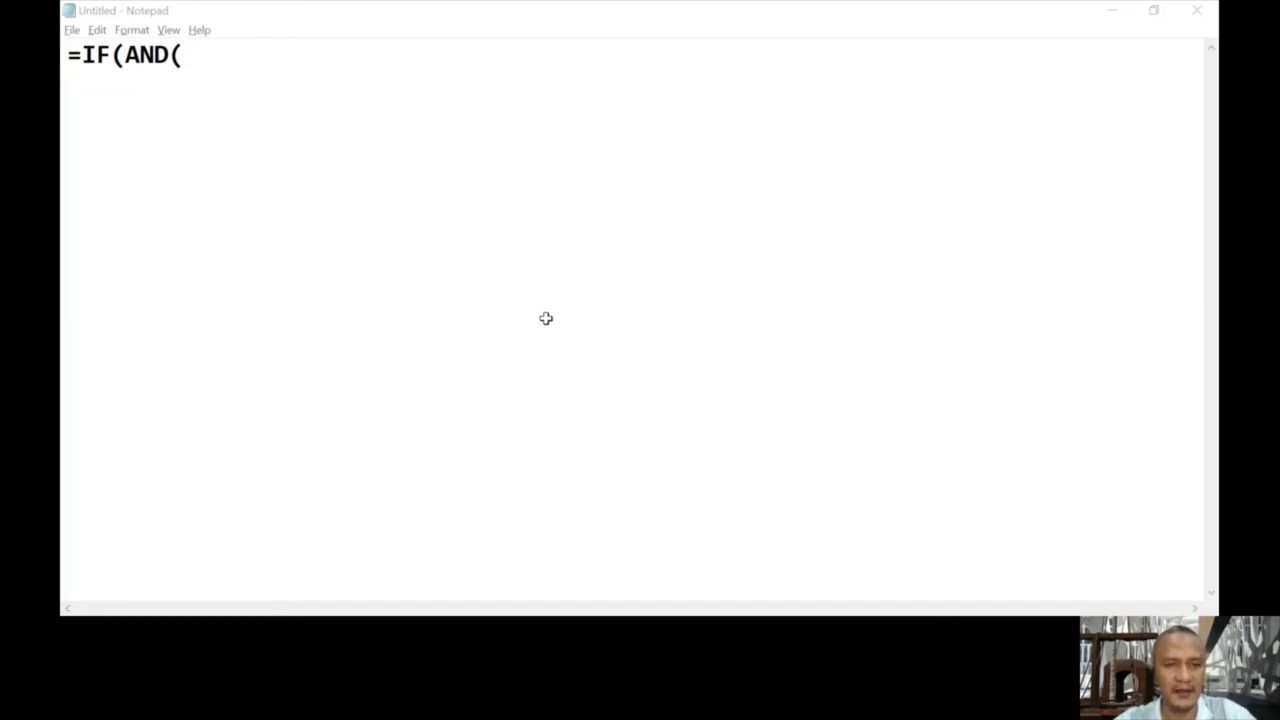
Complete the Notepad condition as AND(C3="YES",D3="YES",E3="YES") with uppercase YES throughout.
click(547, 319)
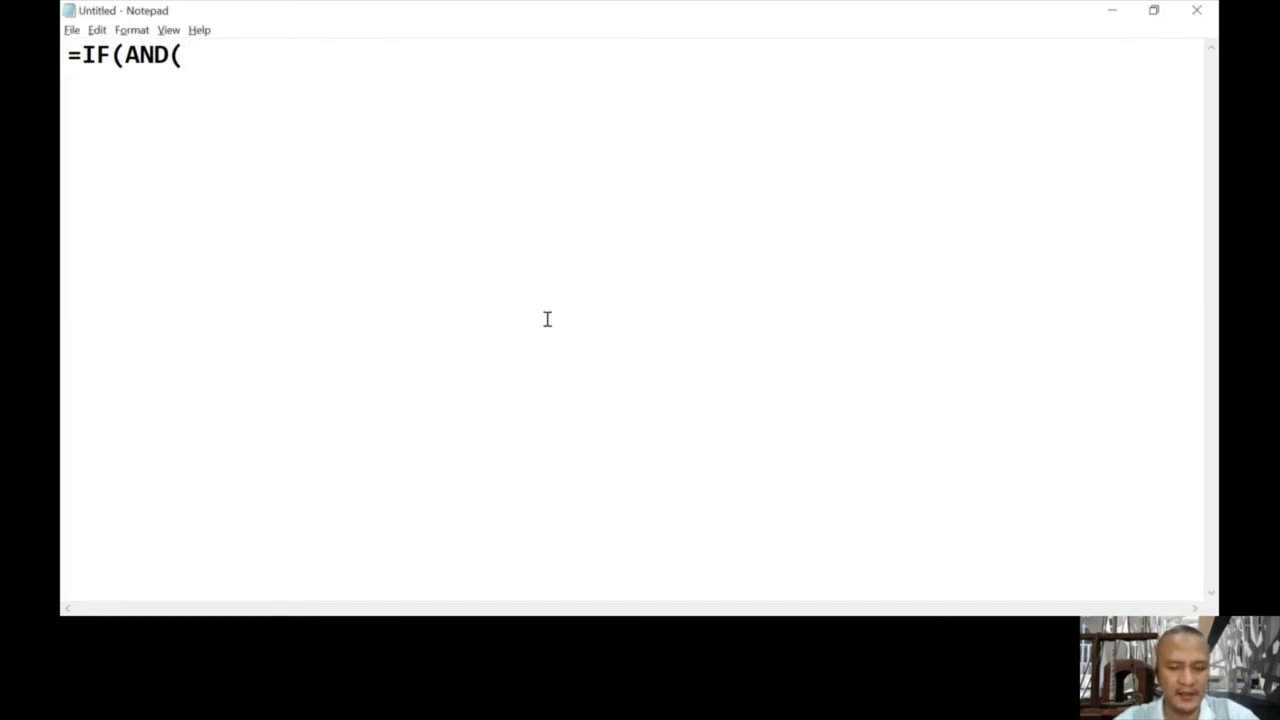
text(C3)
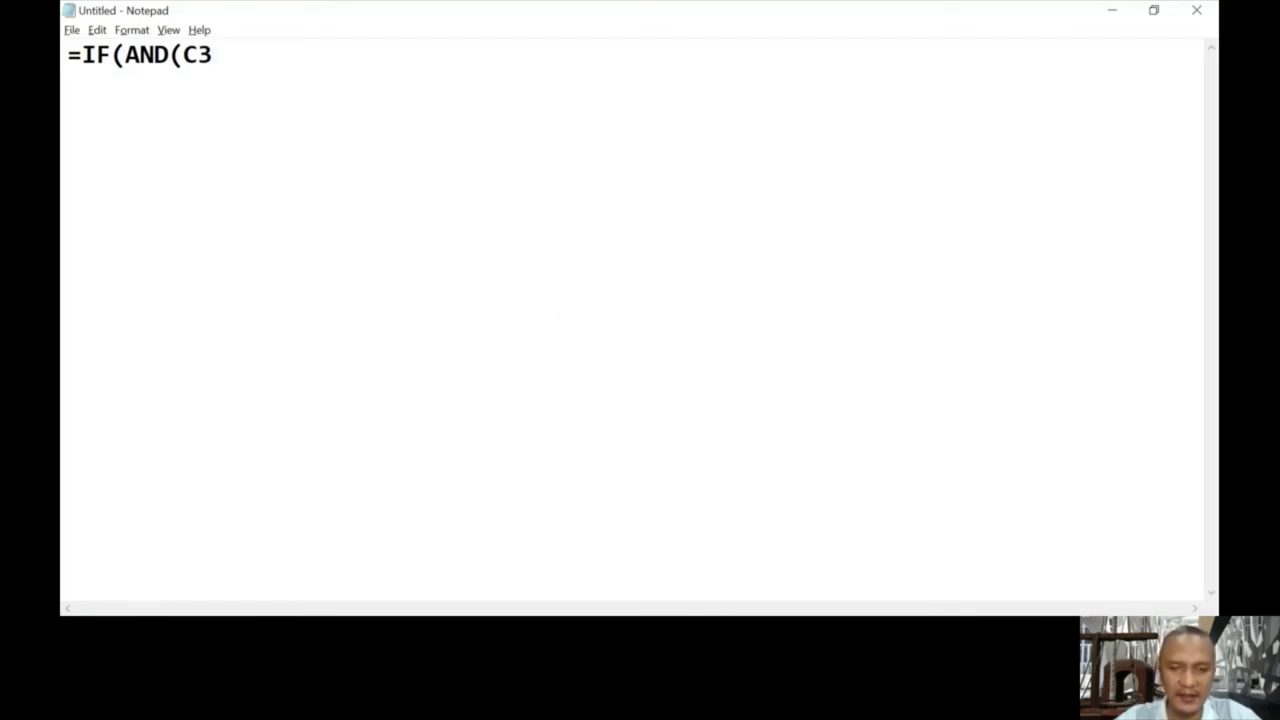
text(=)
text("yes)
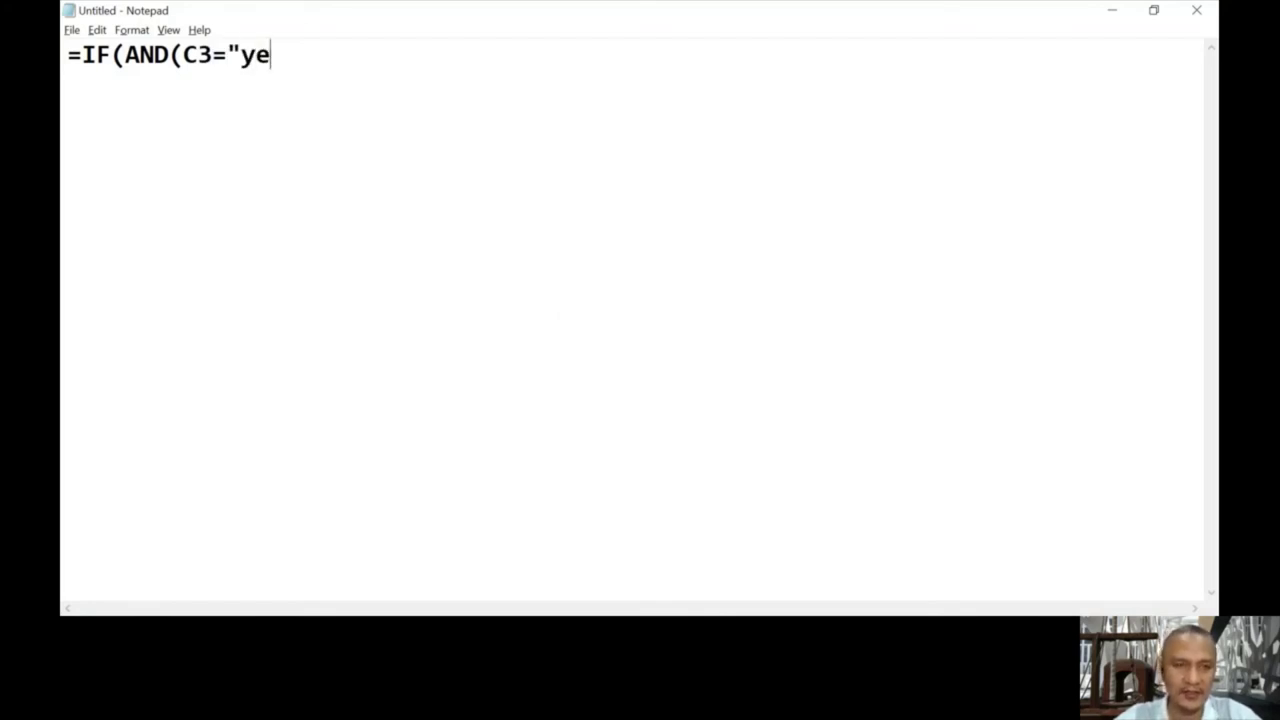
key(BackSpace)
key(BackSpace)
key(BackSpace)
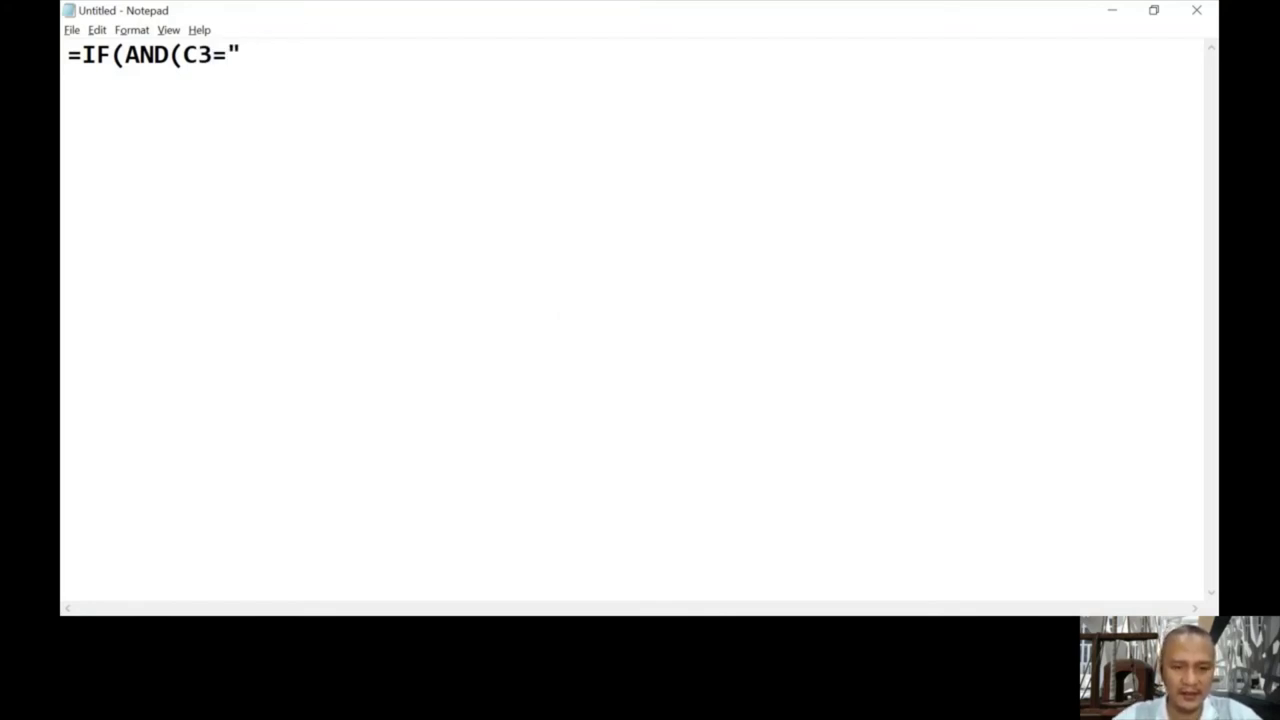
text(YES")
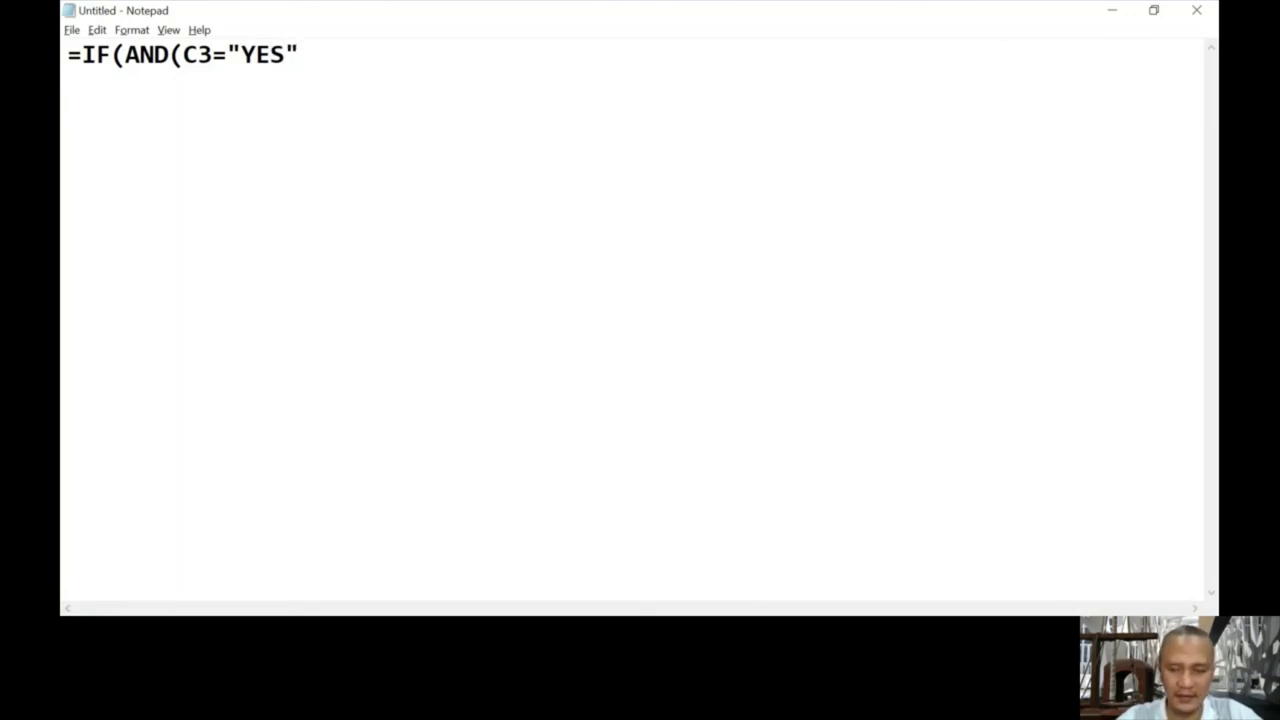
text(,D3)
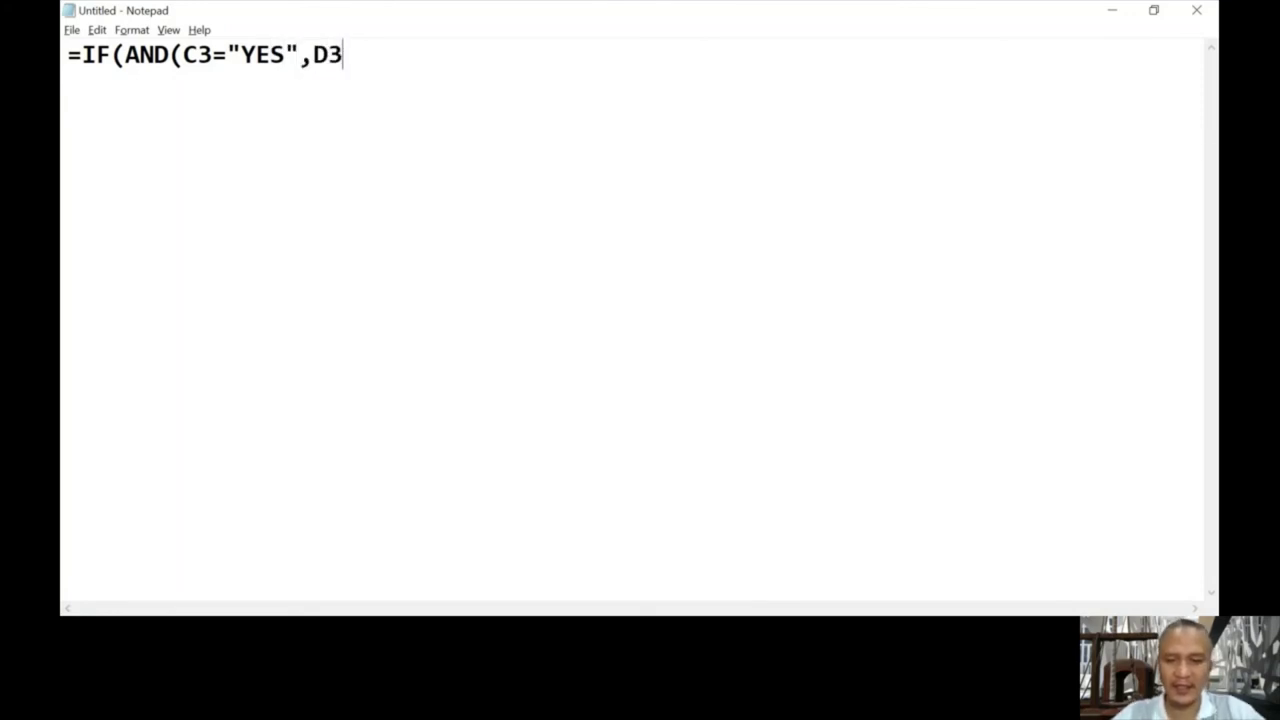
text(=")
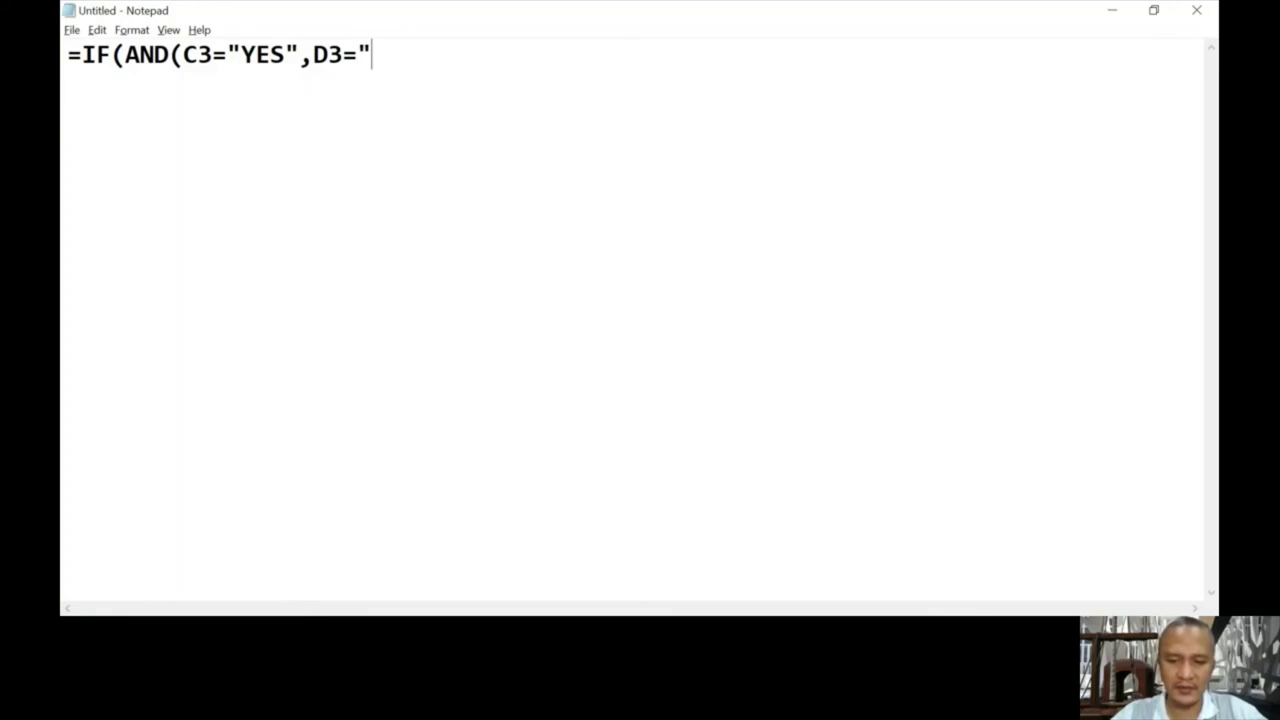
text(yes)
key(BackSpace)
key(BackSpace)
key(BackSpace)
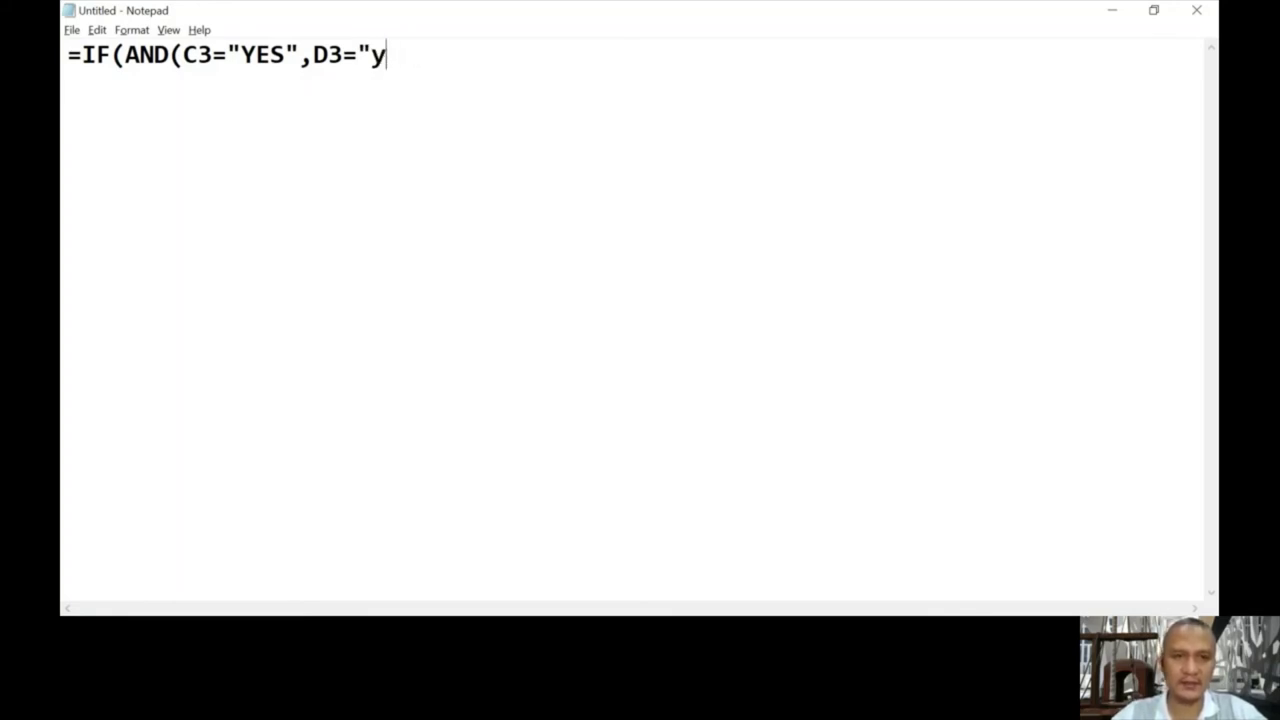
text(ES)
key(BackSpace)
key(BackSpace)
text(YES)
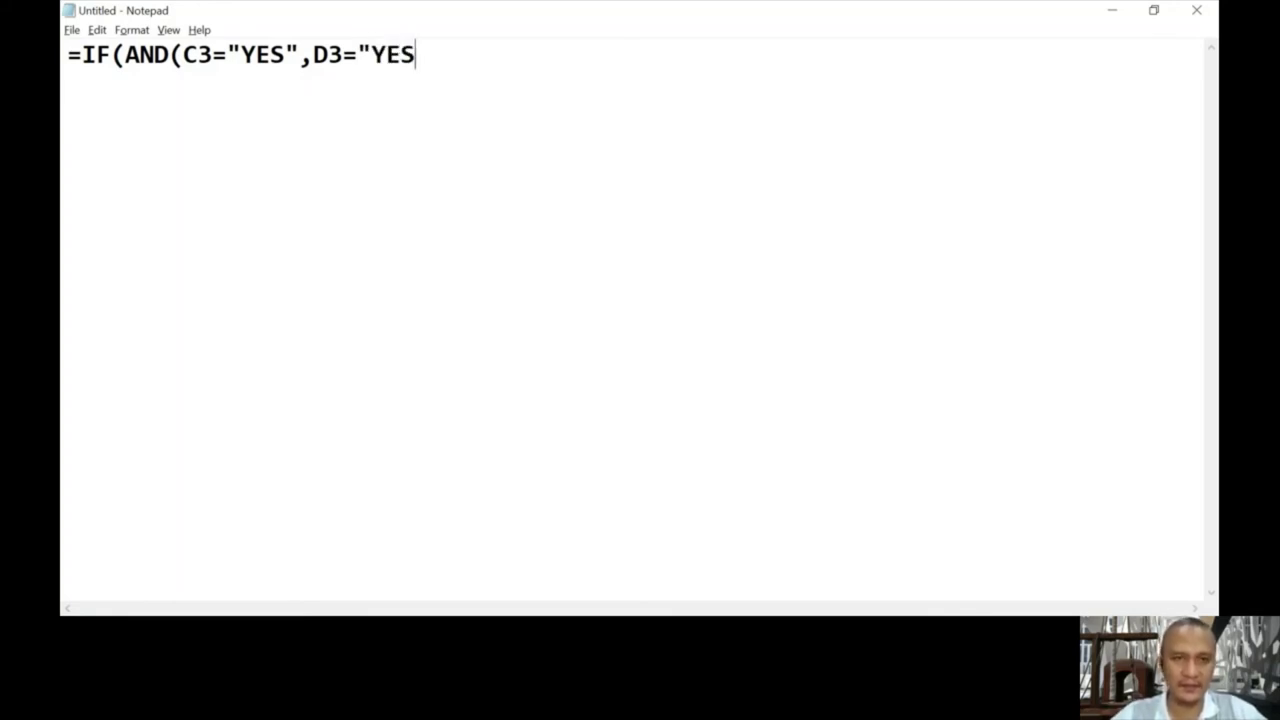
text(")
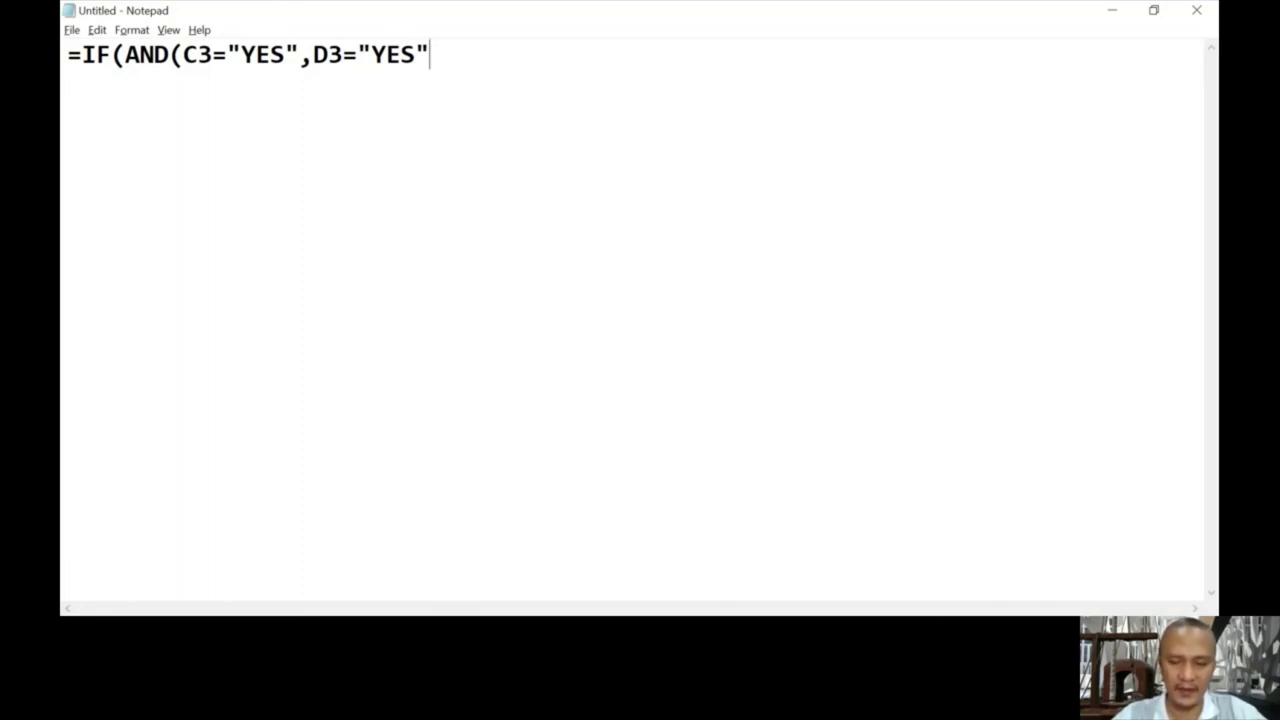
text(,E3)
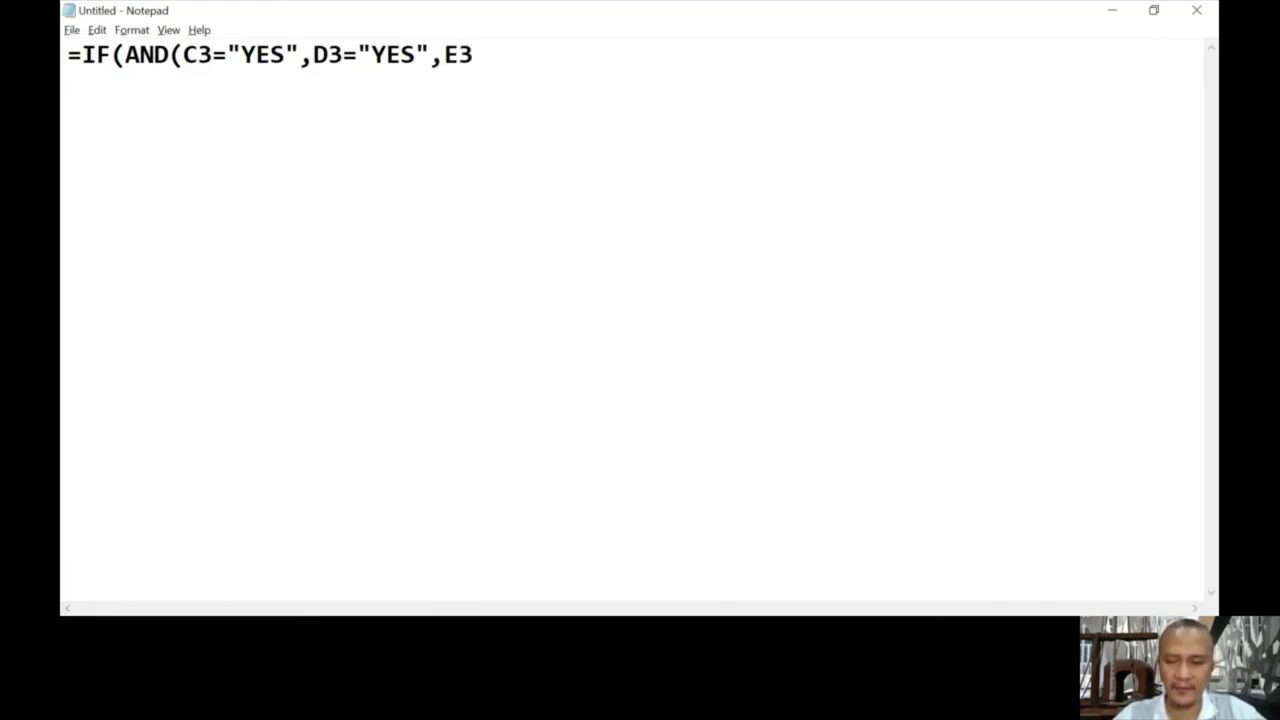
text(="ye)
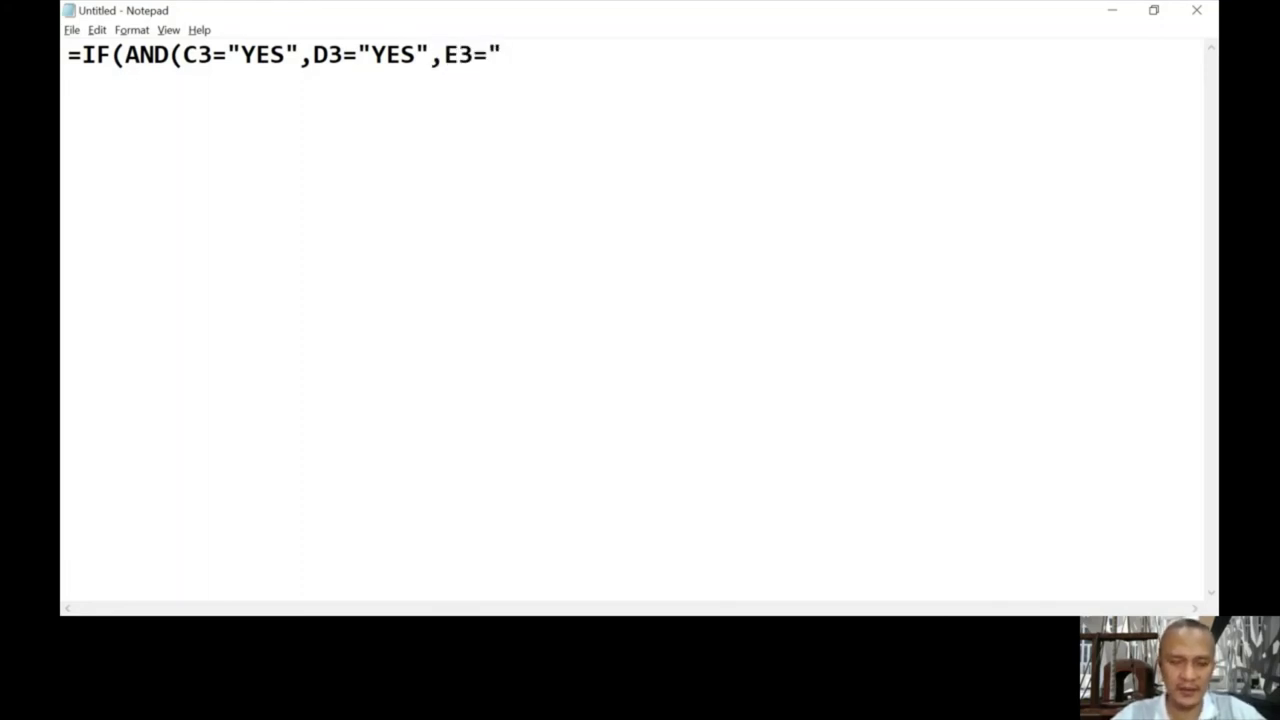
key(BackSpace)
key(BackSpace)
text(YES)
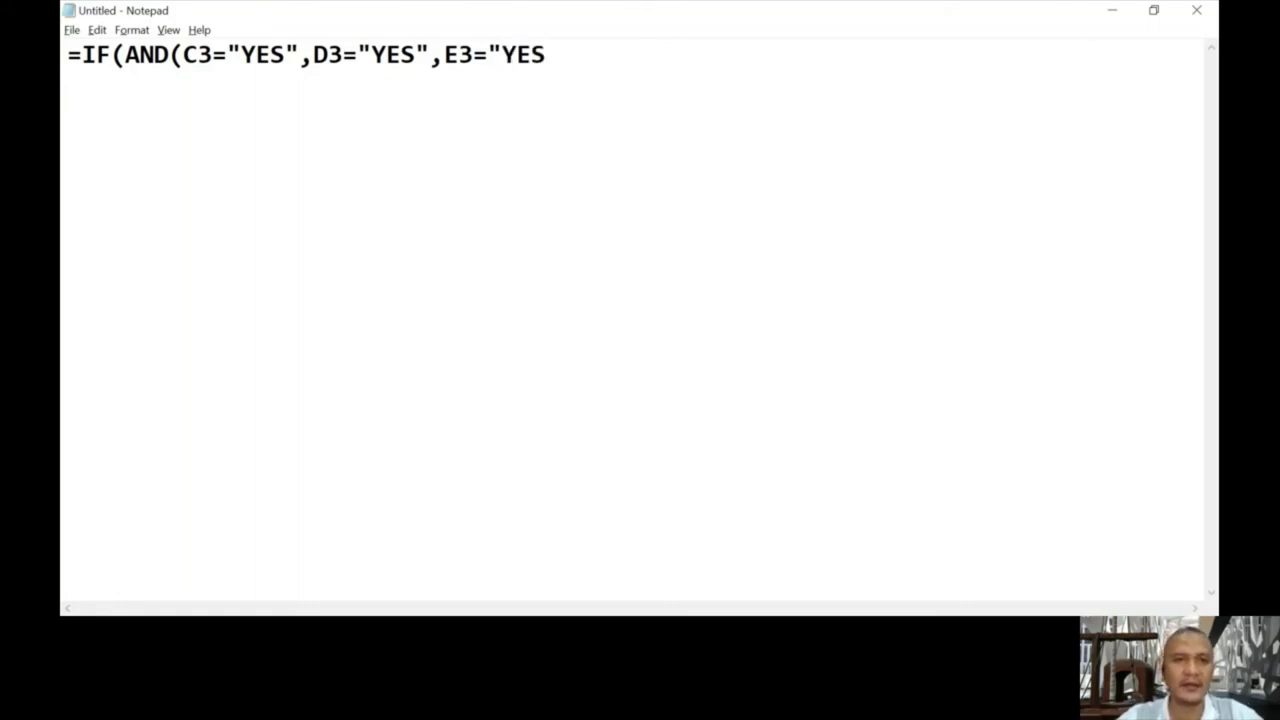
text())
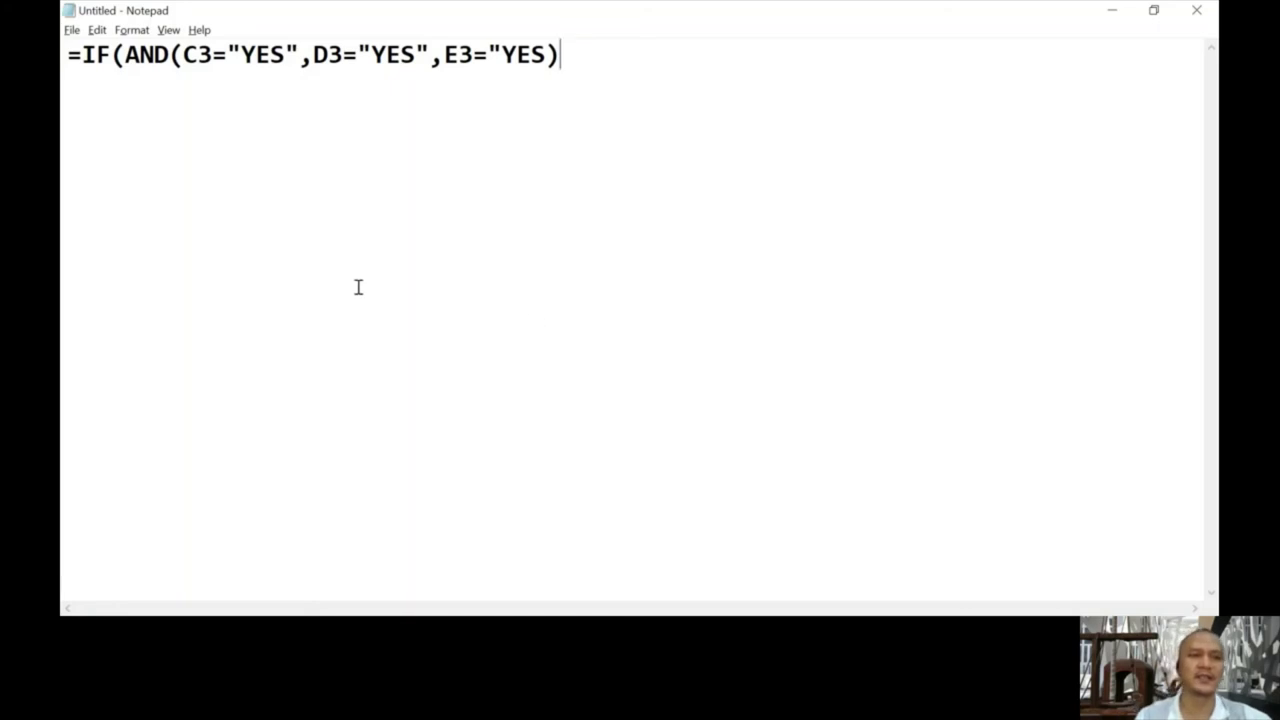
Highlight the AND condition and point out its C3 and D3 comparisons to explain it.
drag(124, 54, 562, 58)
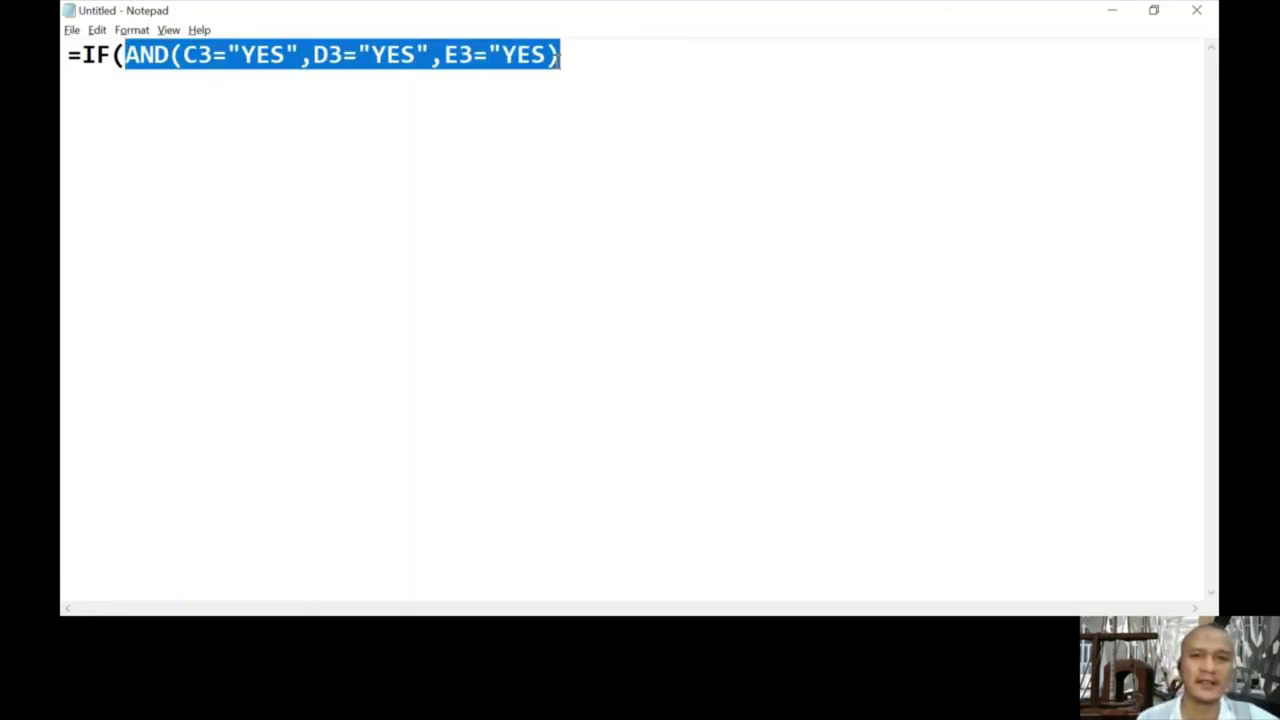
click(266, 55)
click(212, 55)
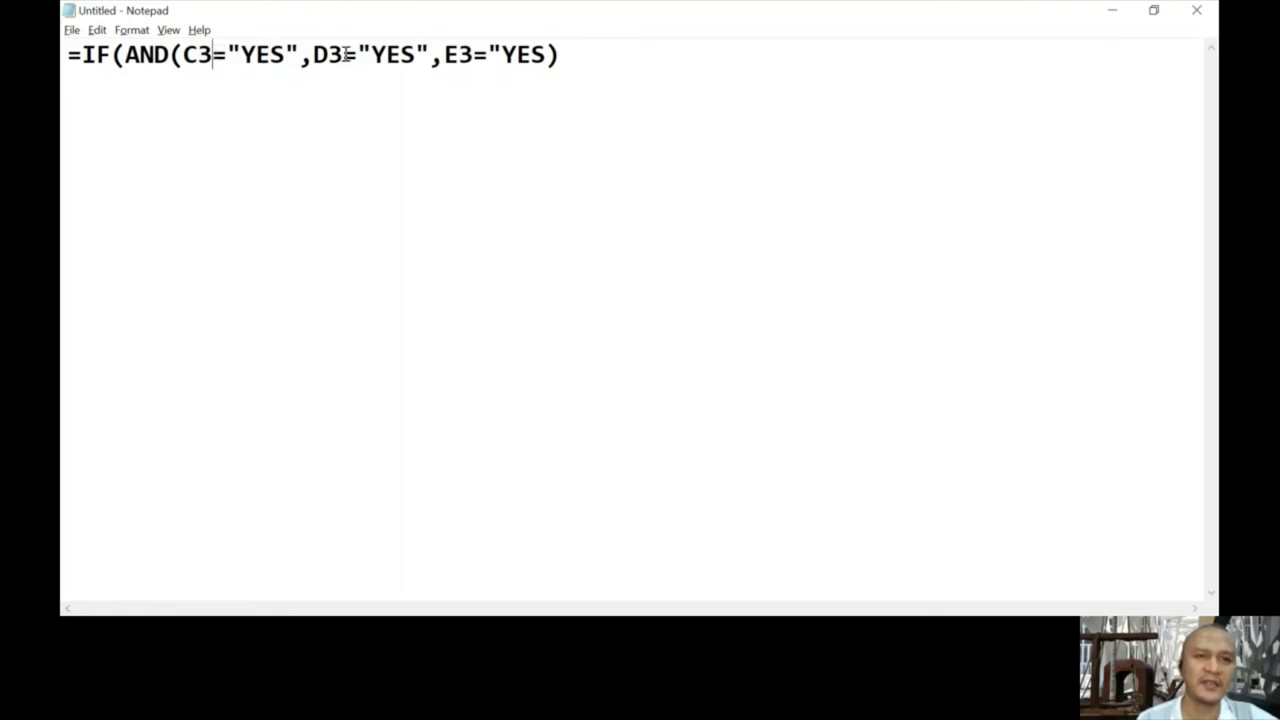
click(312, 55)
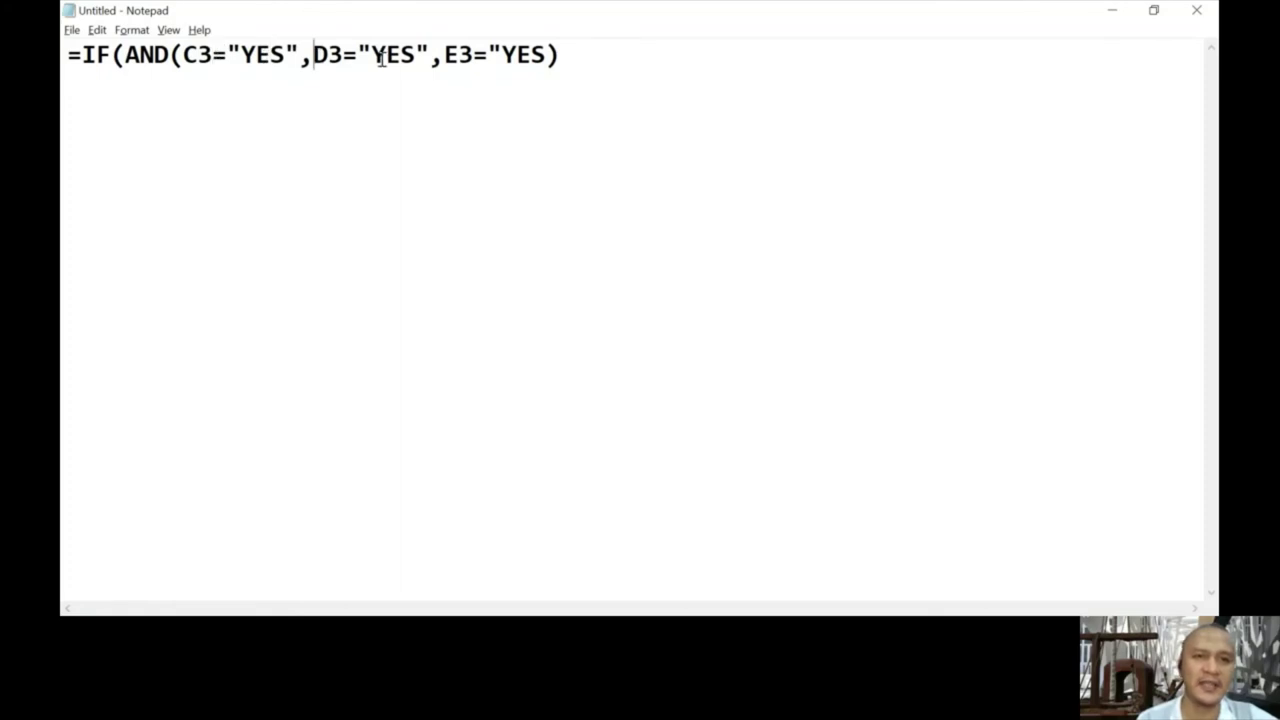
click(574, 60)
Add ,$K$5*F3, after the AND condition as the value when all three seminars are attended.
text(,)
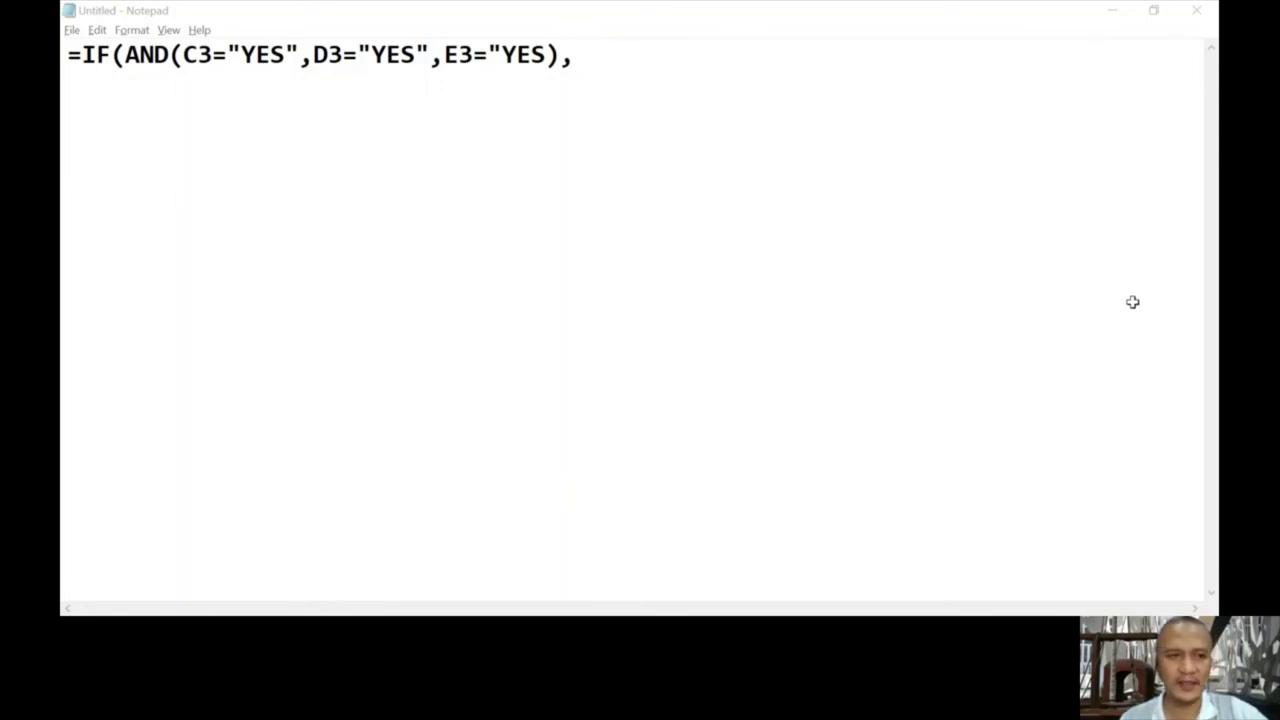
click(694, 251)
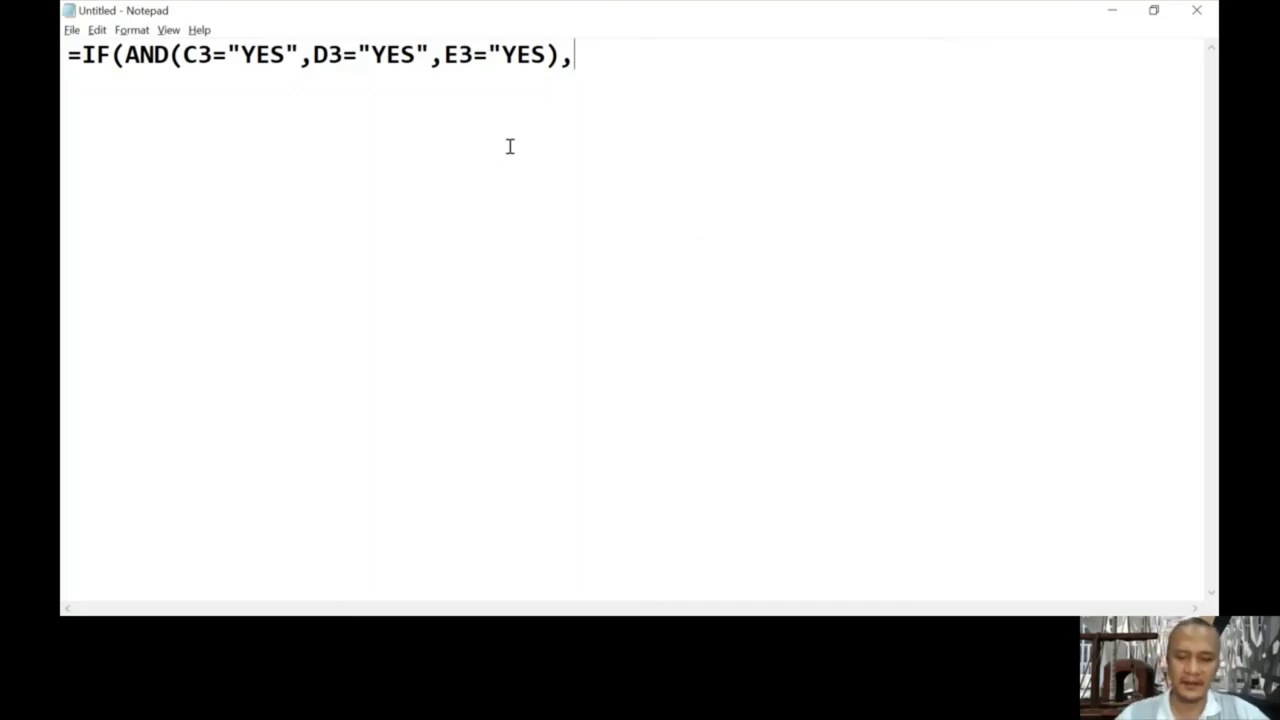
text($k)
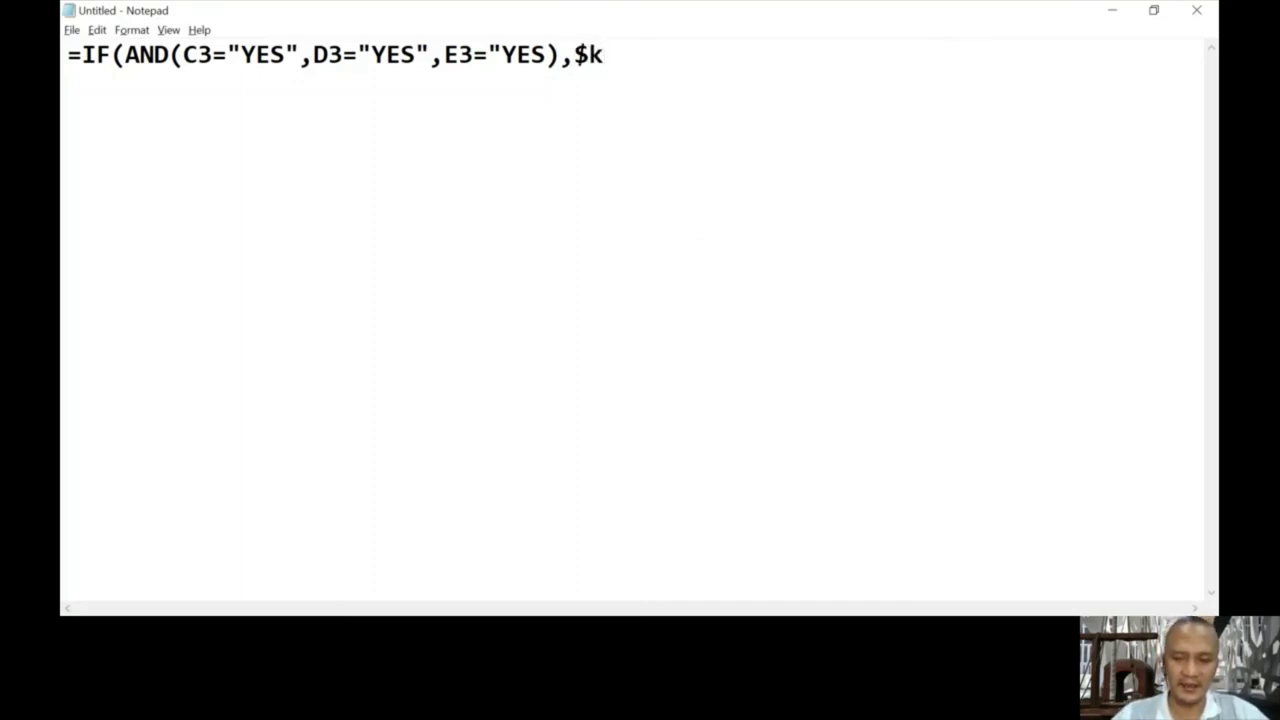
key(BackSpace)
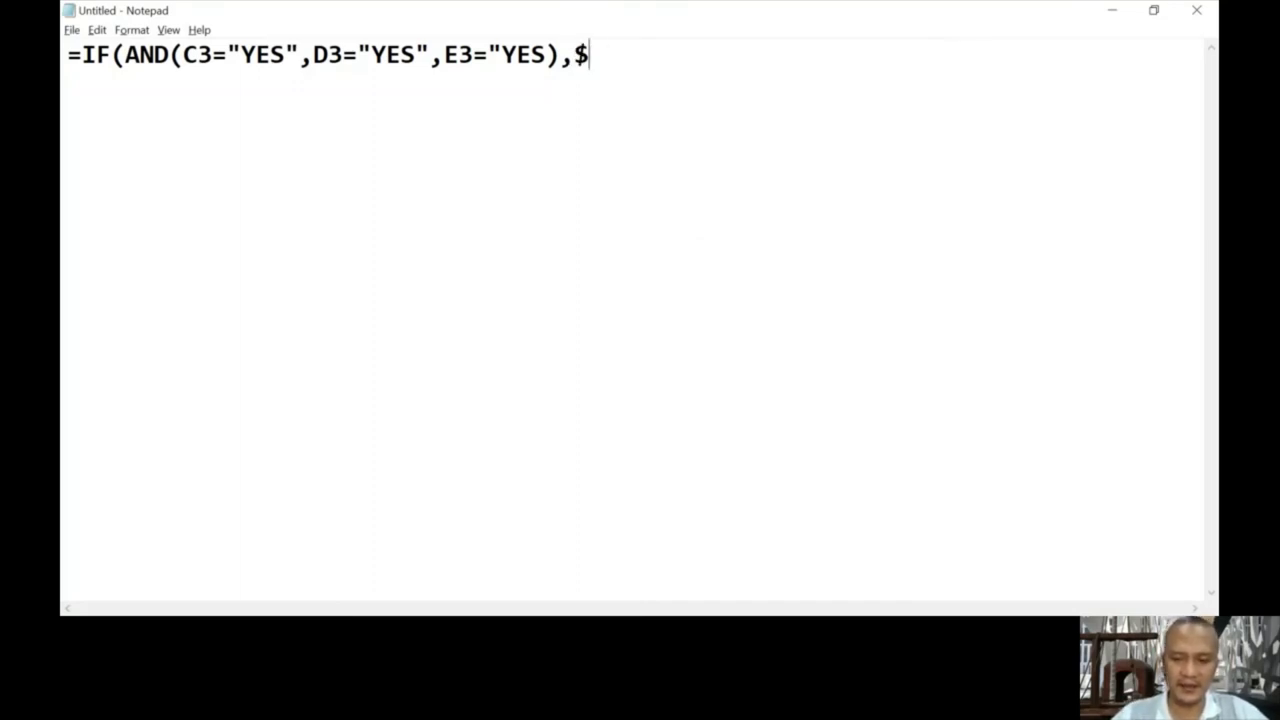
text(K$)
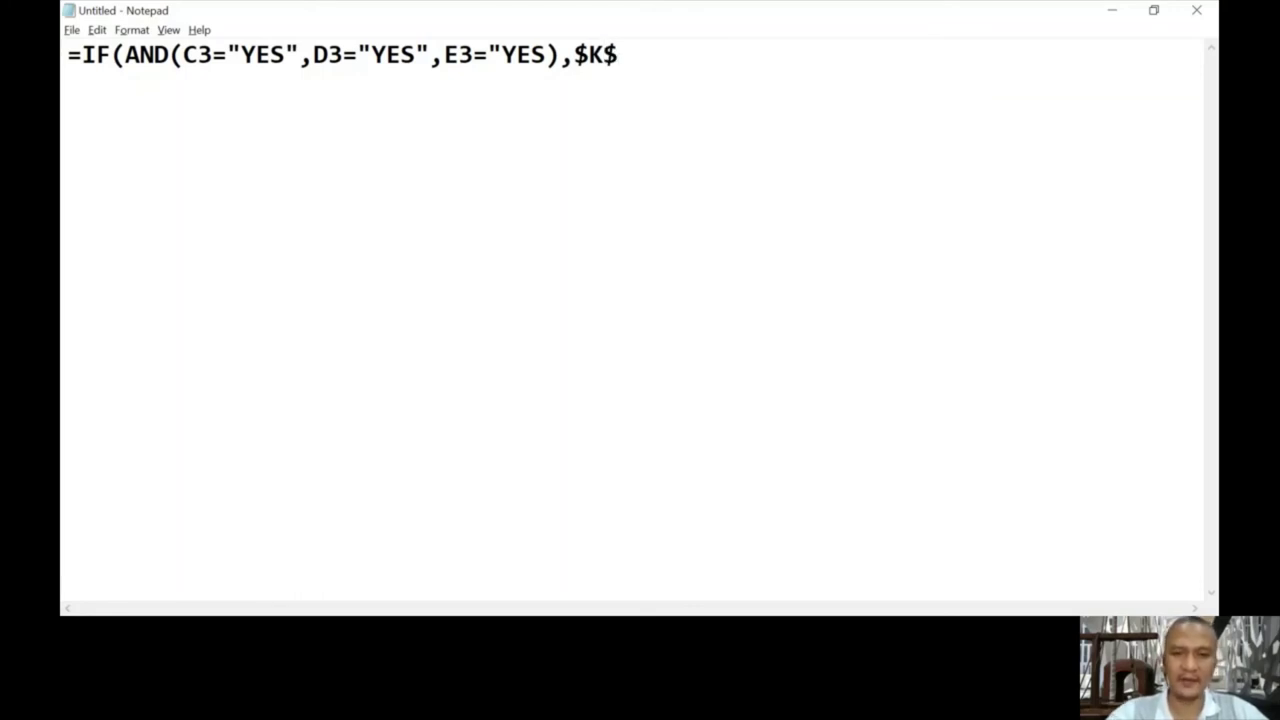
text(5*)
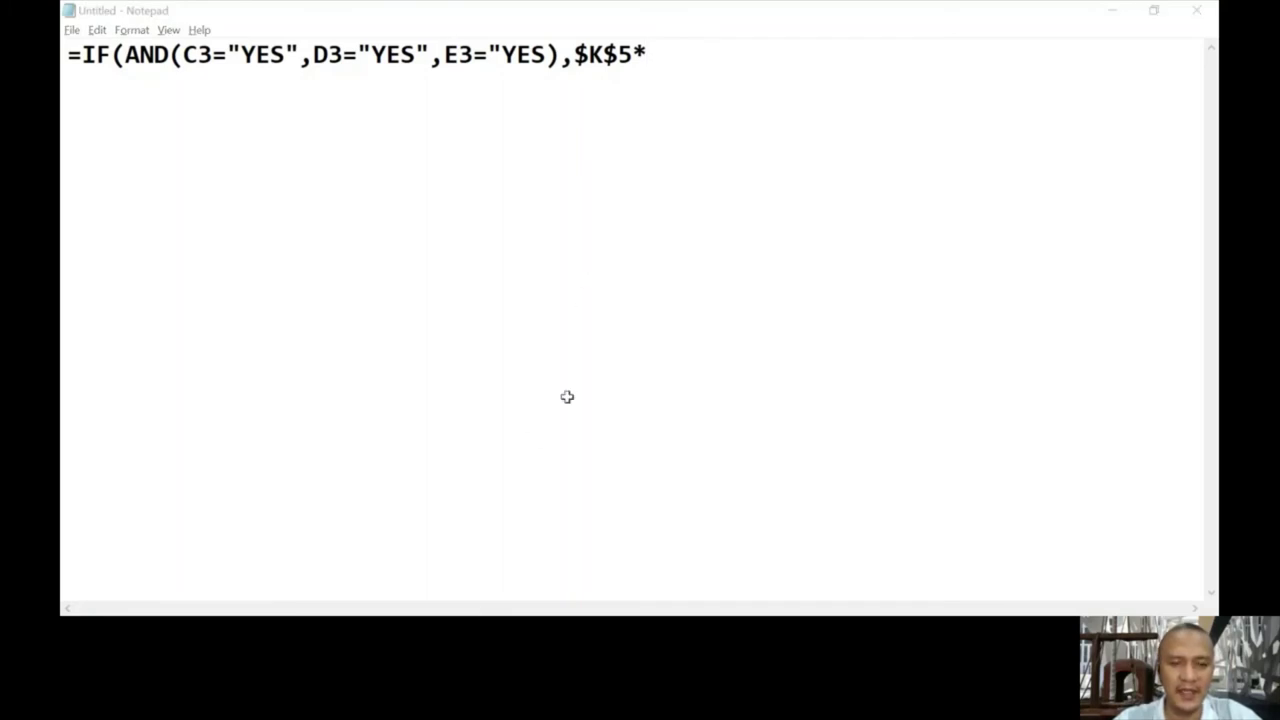
click(717, 327)
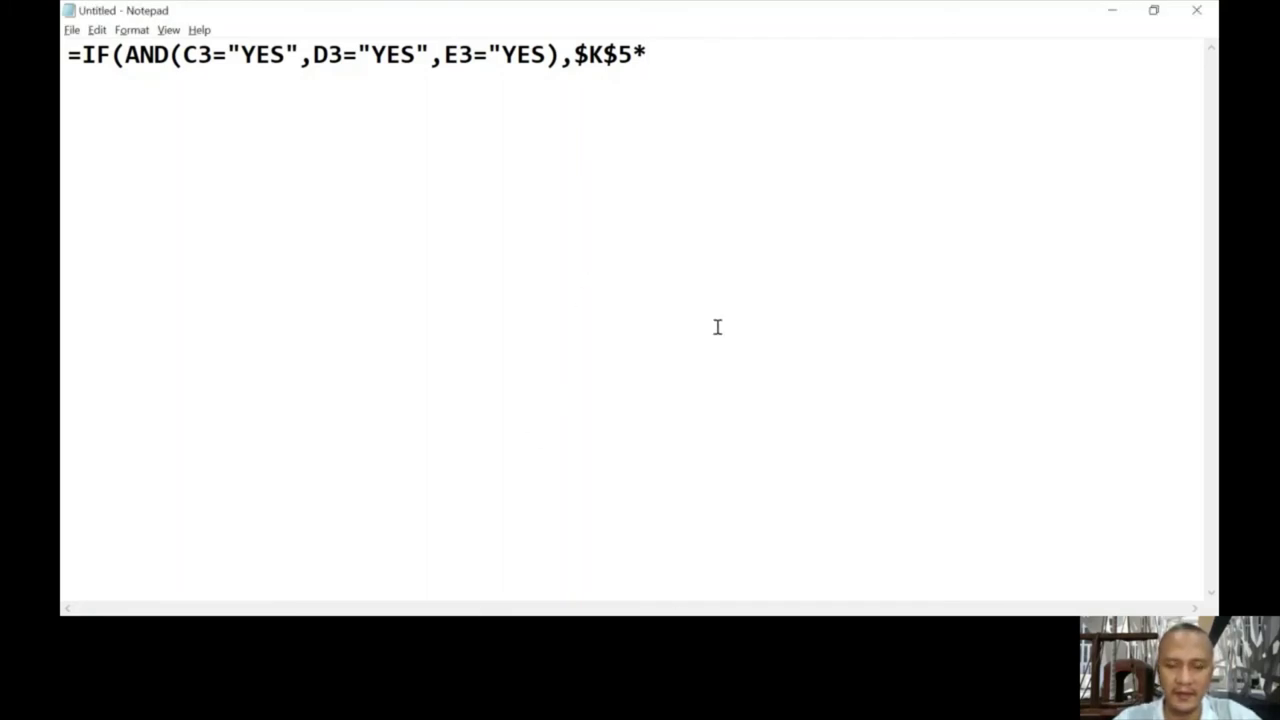
text(f)
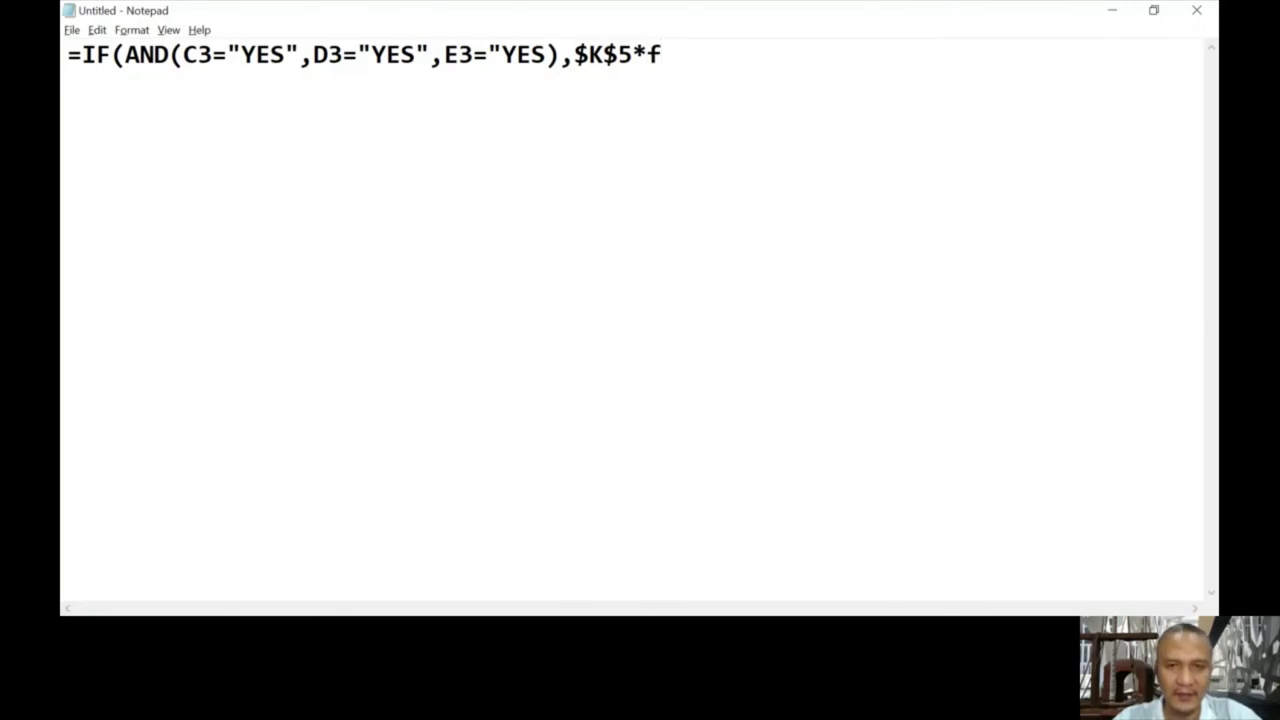
key(BackSpace)
text(F3)
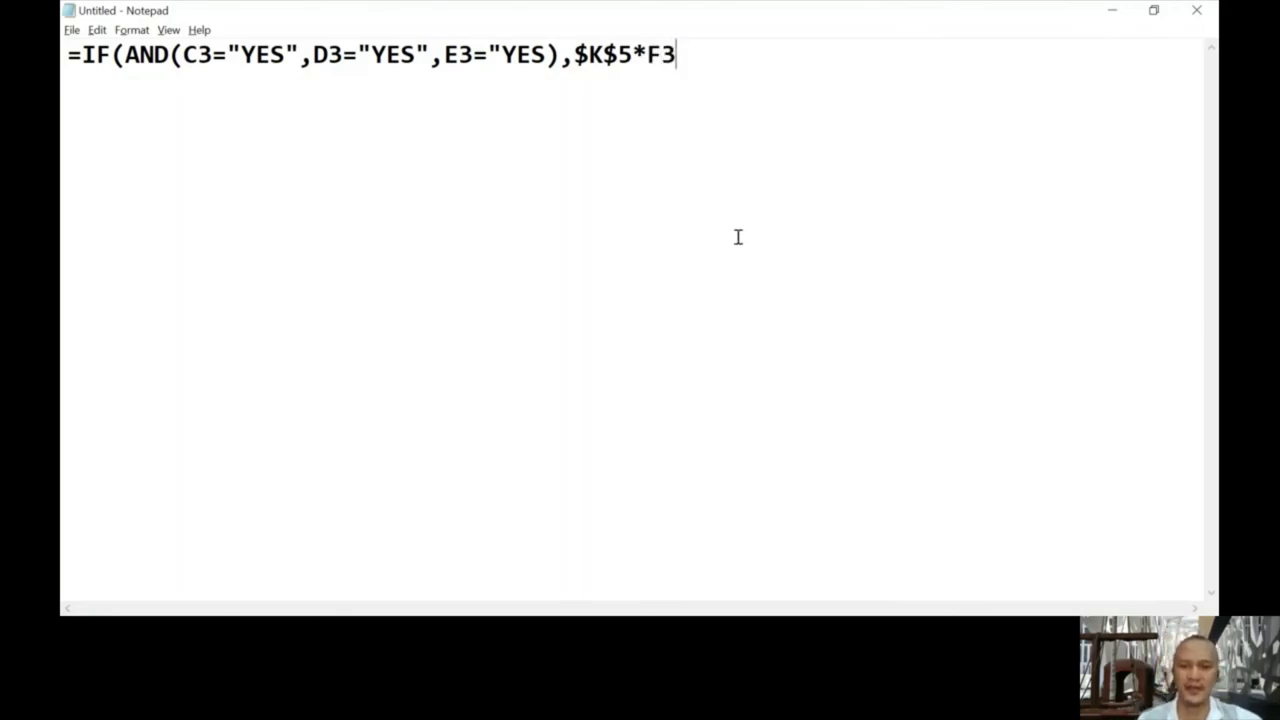
text(,)
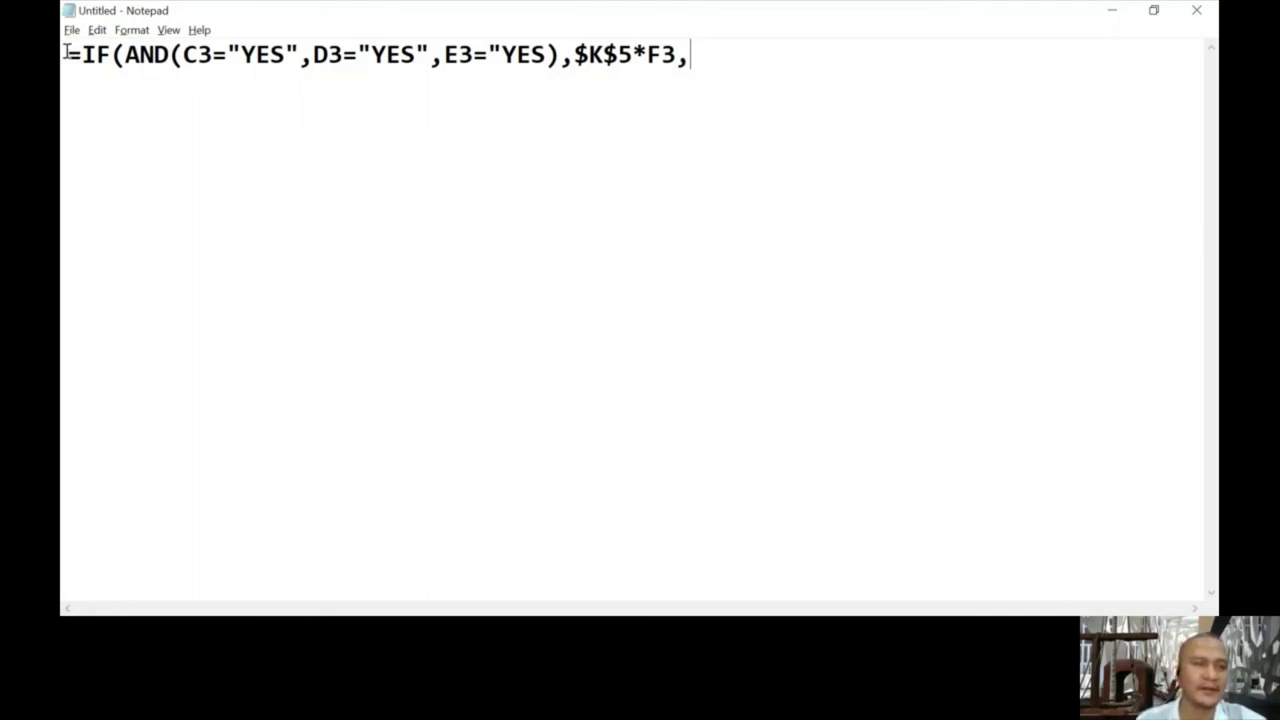
drag(67, 54, 277, 55)
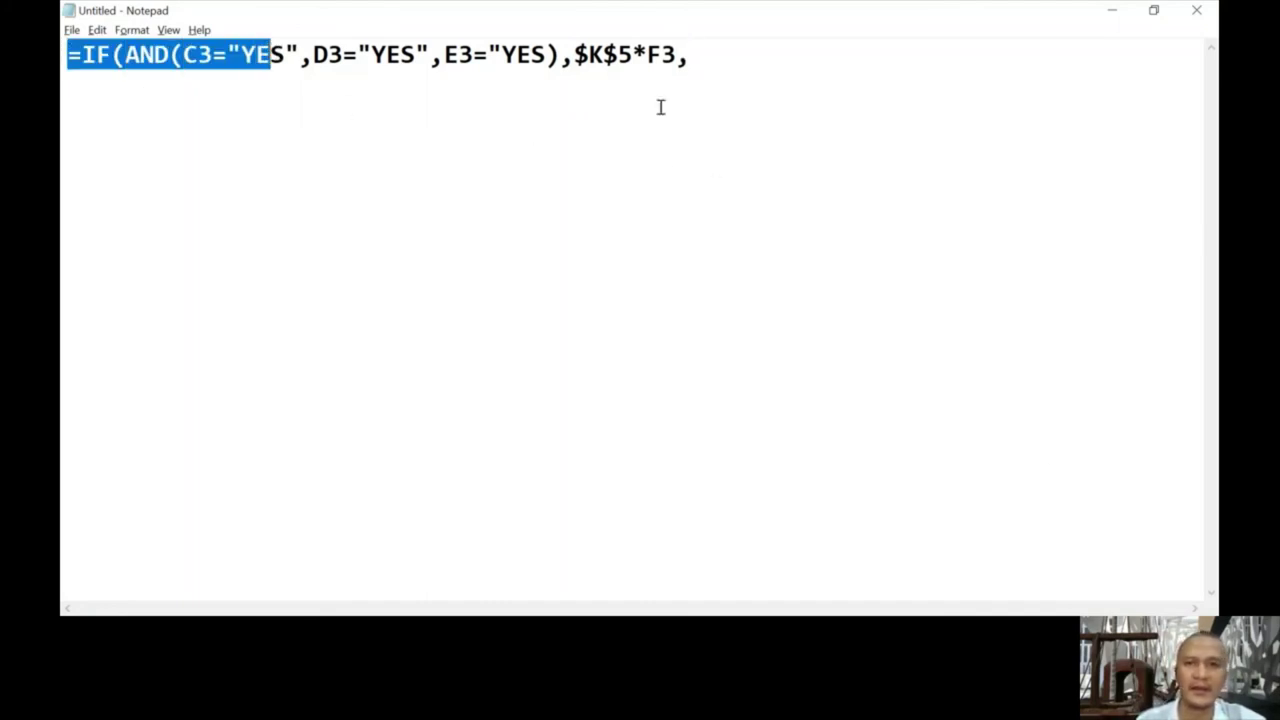
click(706, 55)
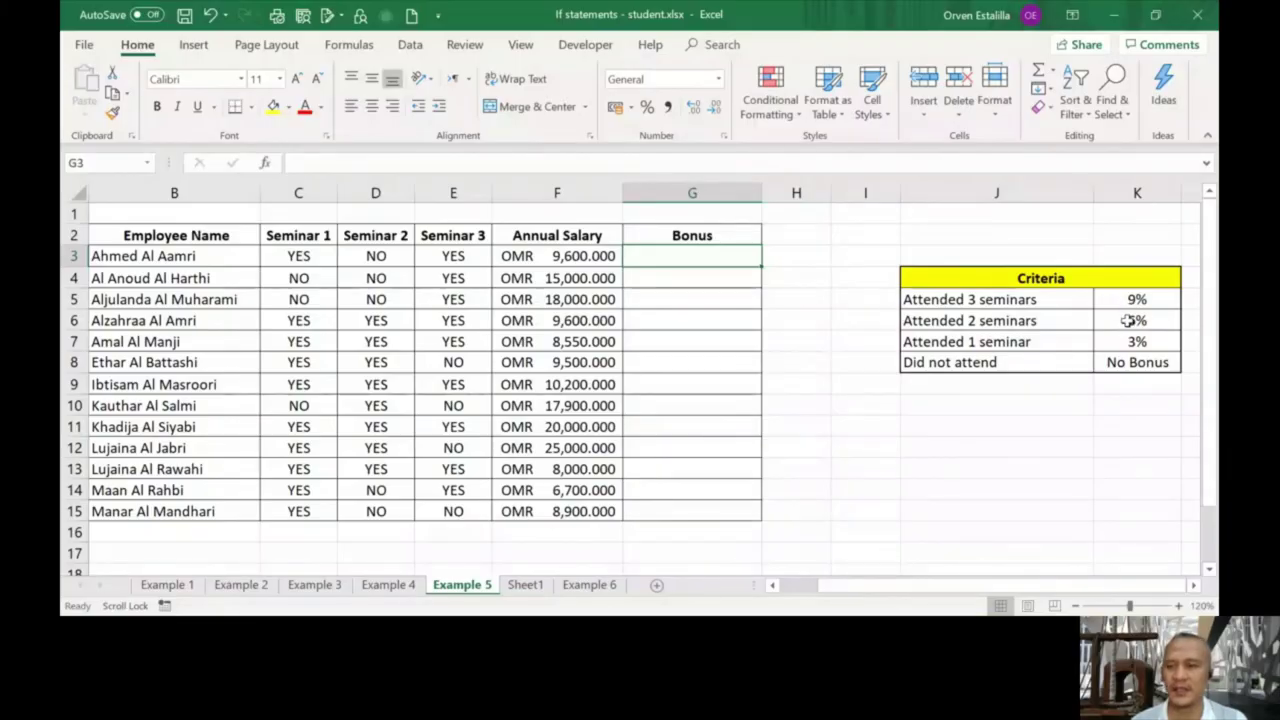
Review the Example 5 criteria: Attended 3 seminars at 9% in K5, then rows J6 to J8.
click(1036, 303)
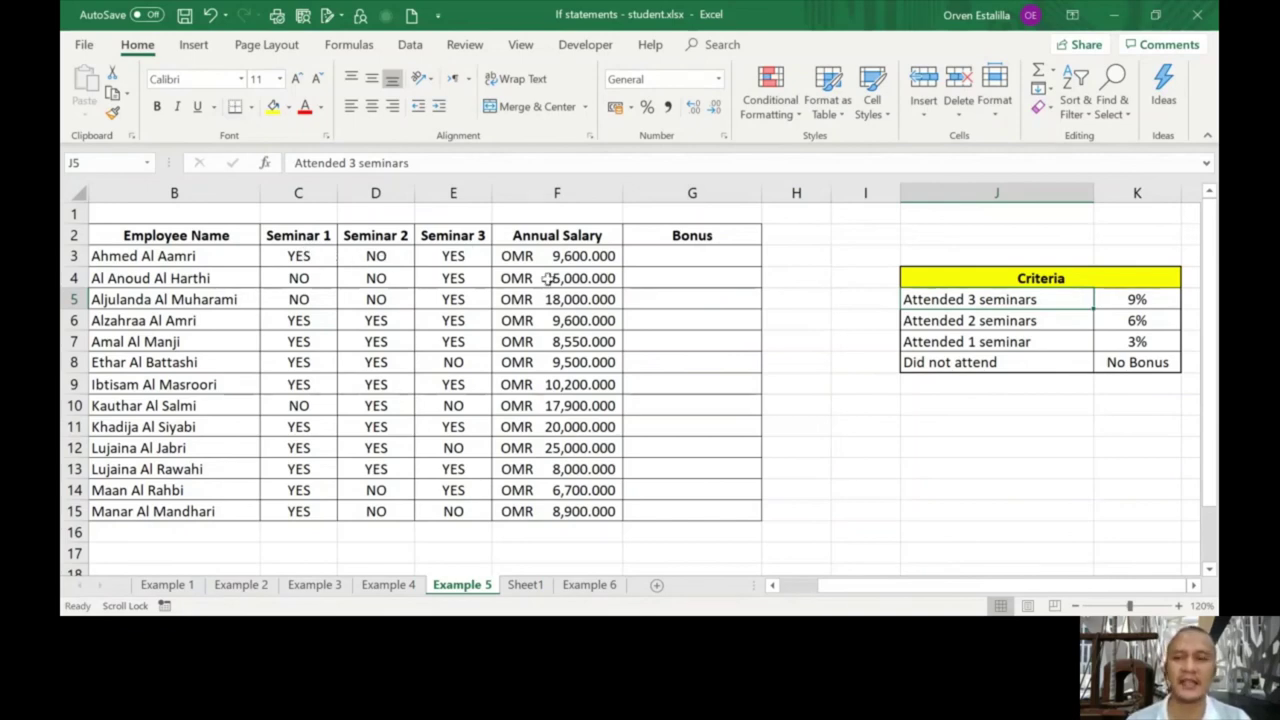
click(1132, 303)
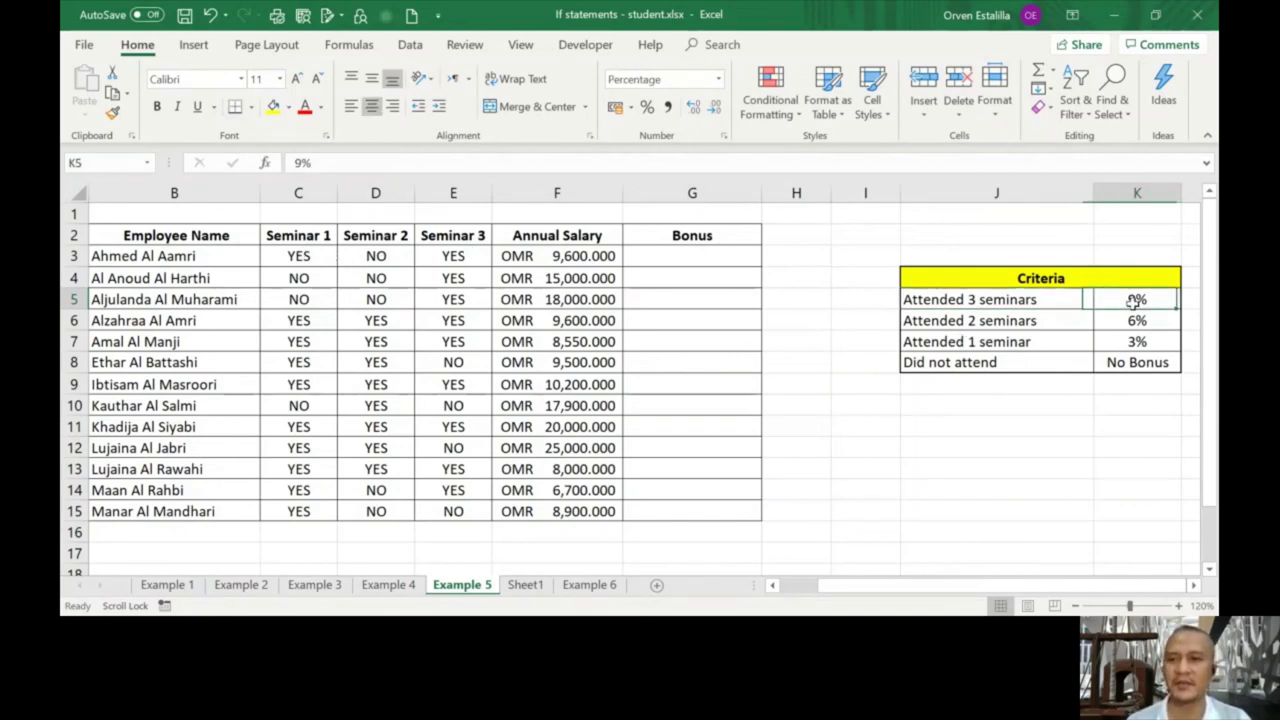
click(997, 303)
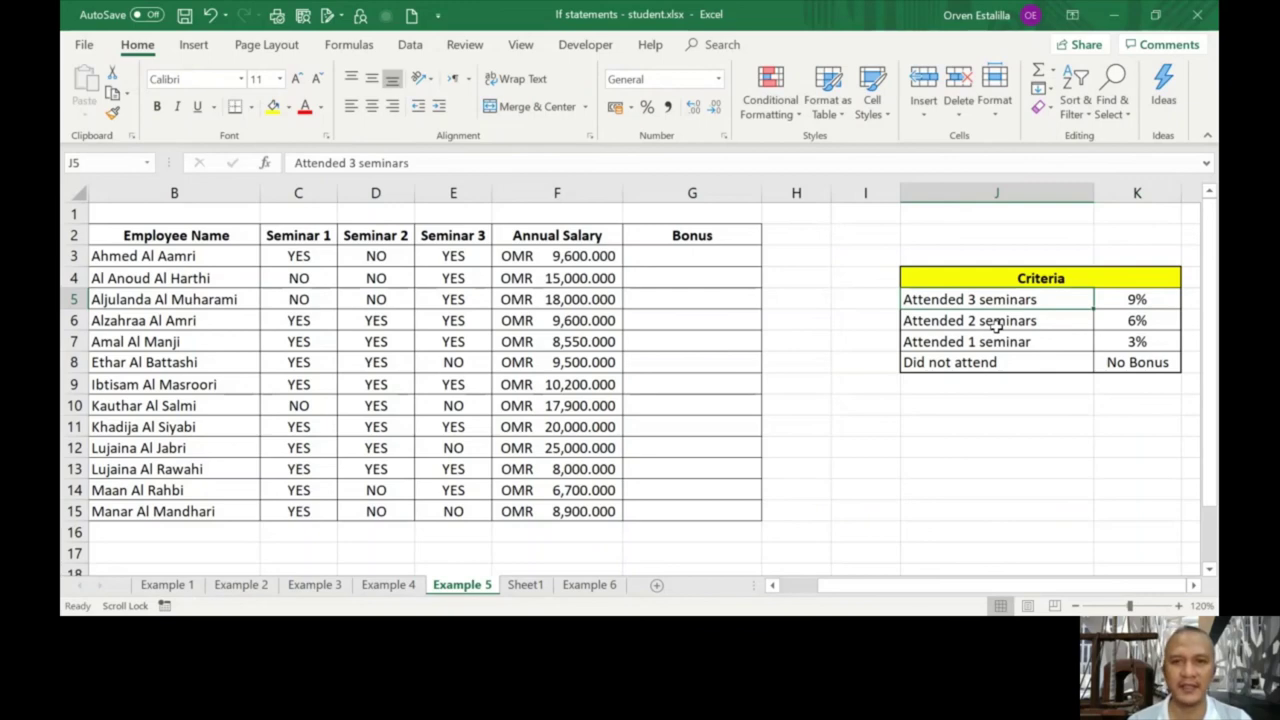
drag(997, 323, 1008, 362)
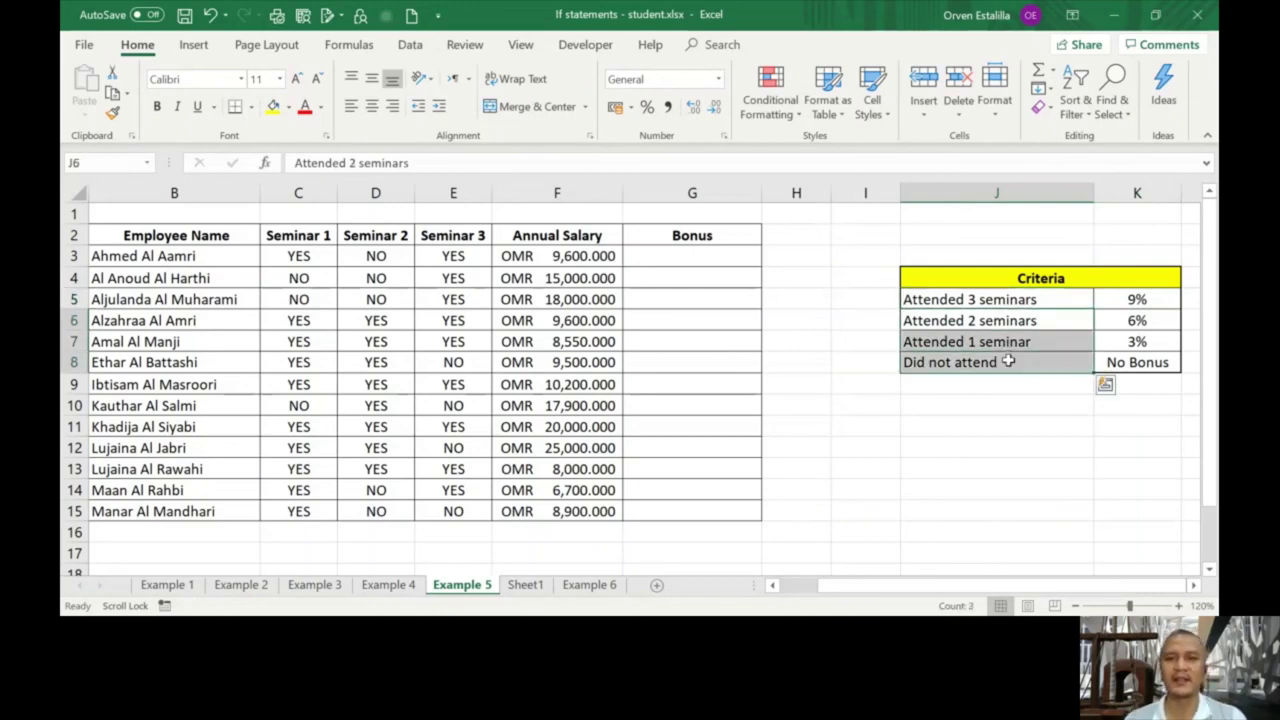
click(1014, 320)
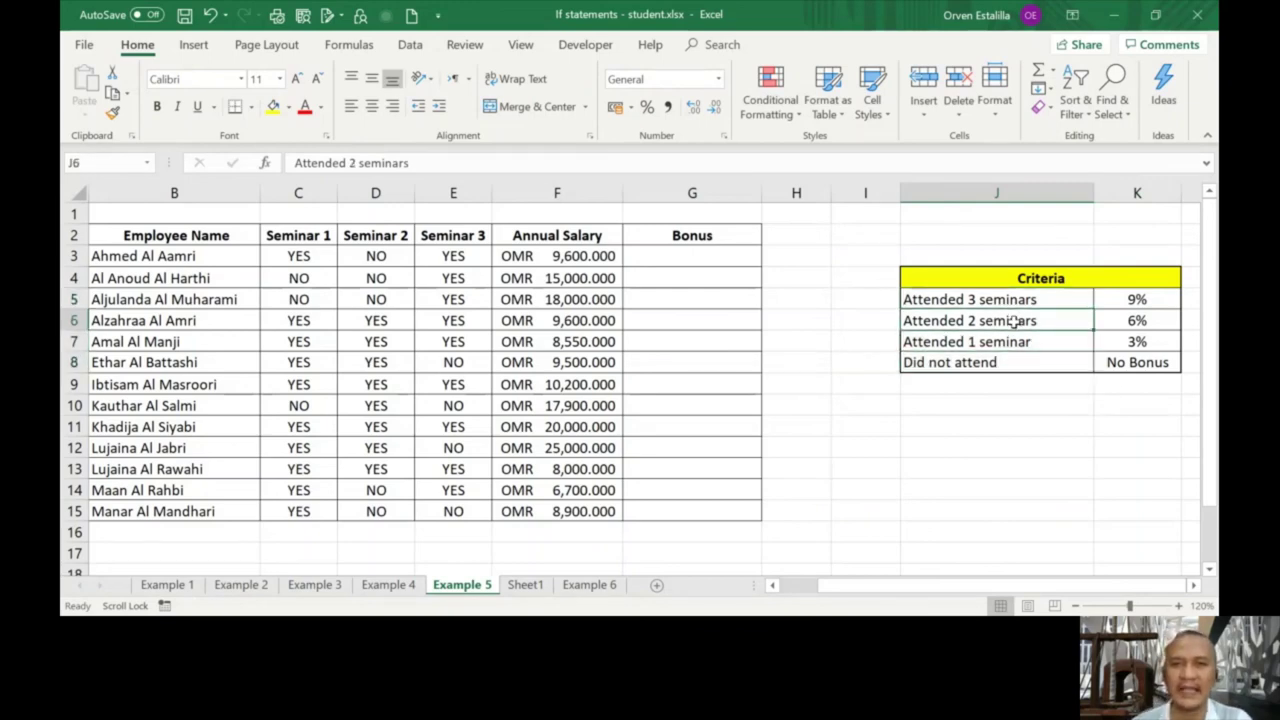